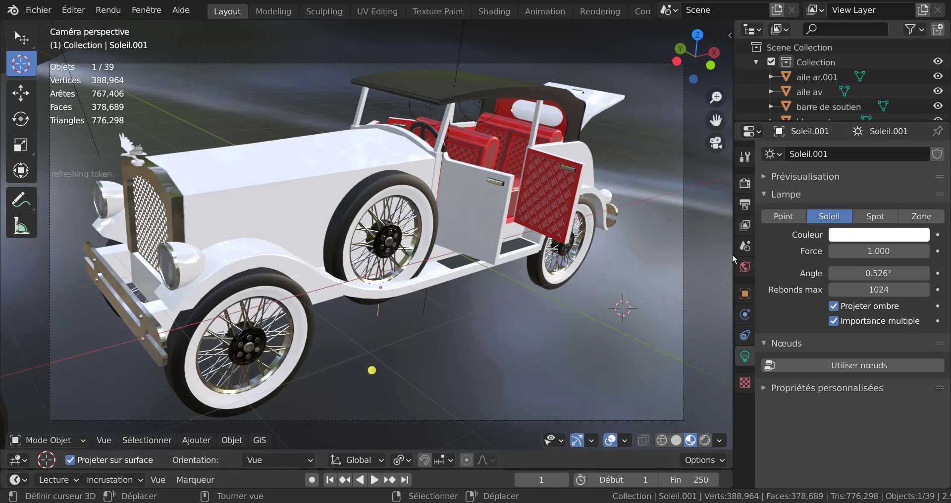
Widen the 3D viewport and show the whole camera frame around the car
left_click_drag(733, 253, 859, 254)
scroll(744, 266, "down", 2)
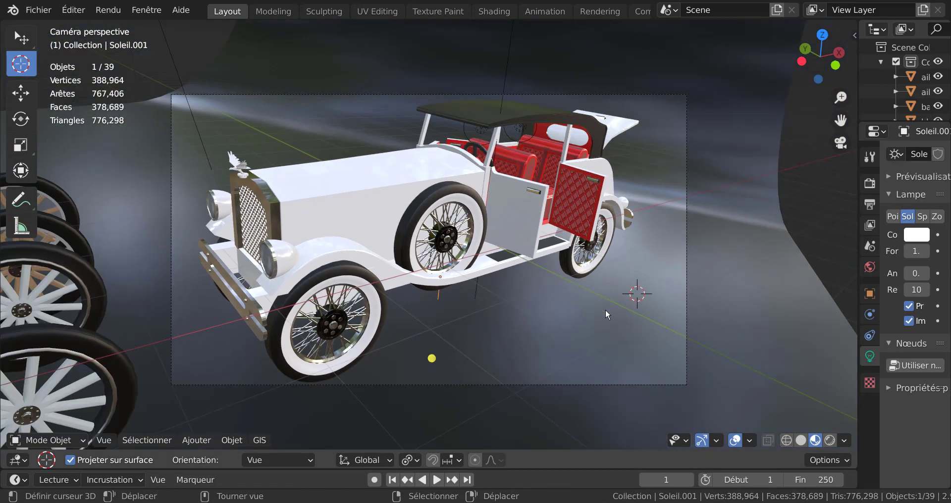
scroll(606, 310, "up", 1)
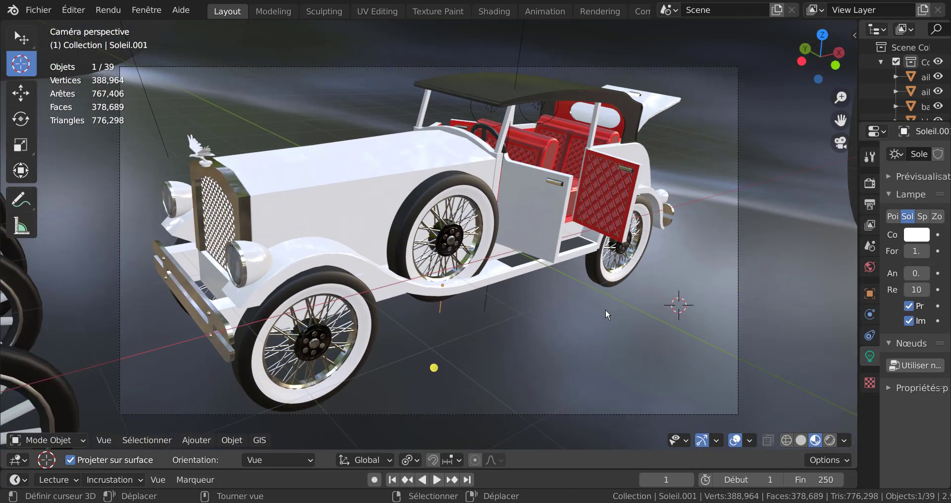
scroll(599, 320, "down", 7)
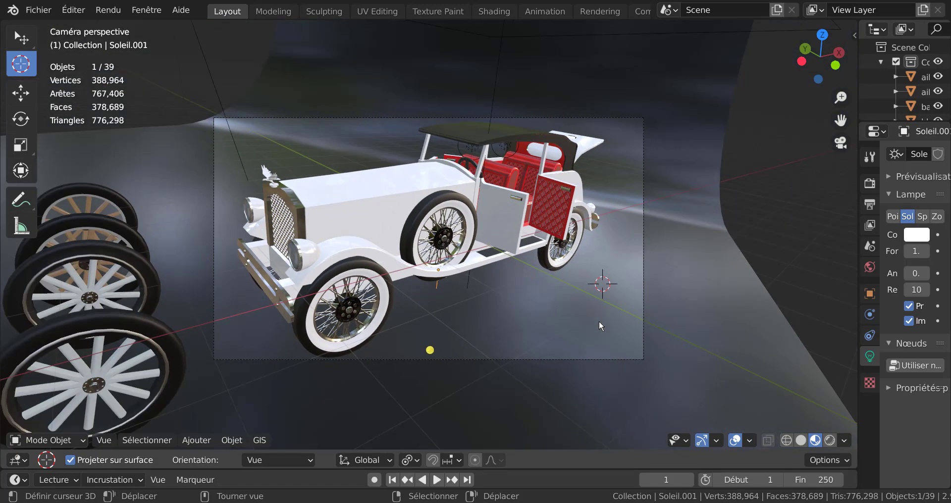
Examine the car, the spare wheel sets and the backdrop in front orthographic and perspective views
middle_click_drag(649, 295, 605, 287)
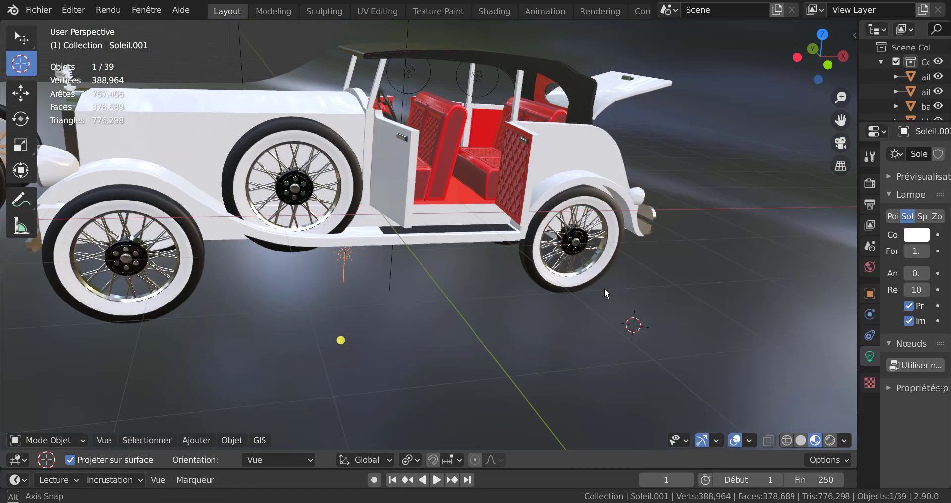
scroll(604, 288, "down", 4)
key("KP_1")
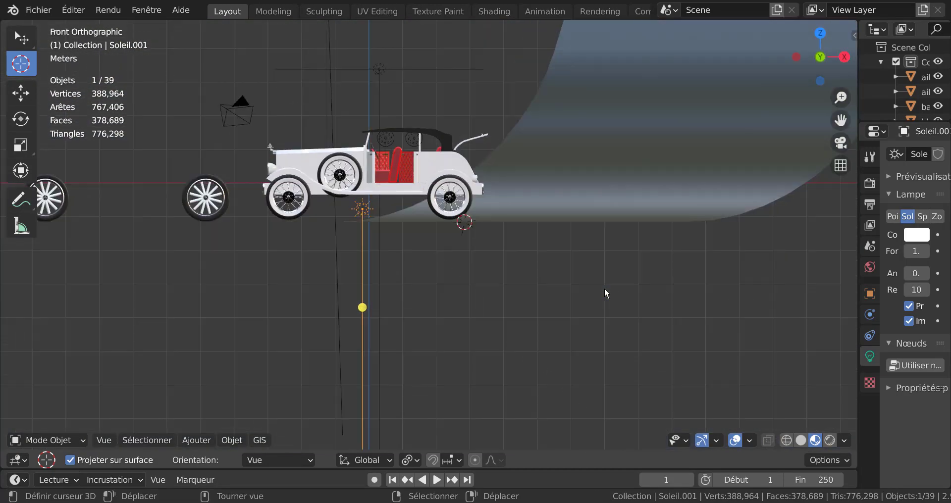
middle_click_drag(604, 287, 602, 271)
scroll(602, 271, "down", 4)
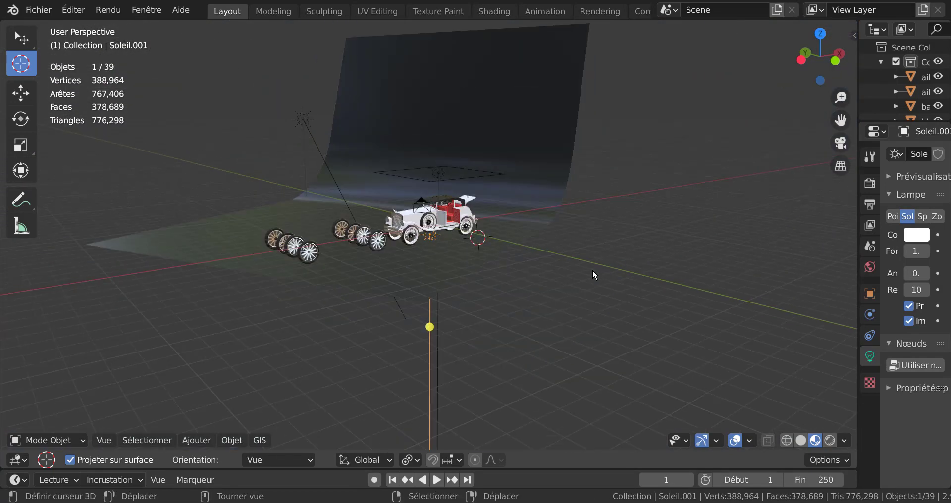
scroll(334, 278, "up", 3)
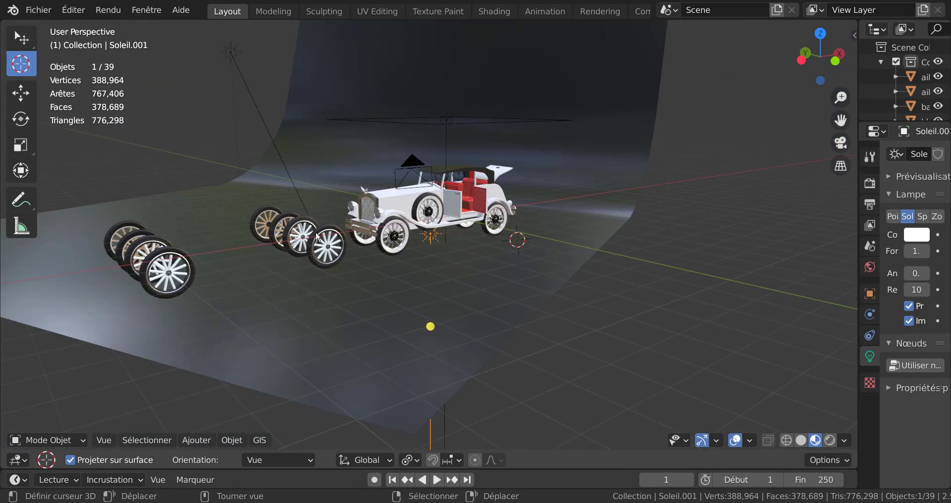
scroll(317, 237, "up", 2)
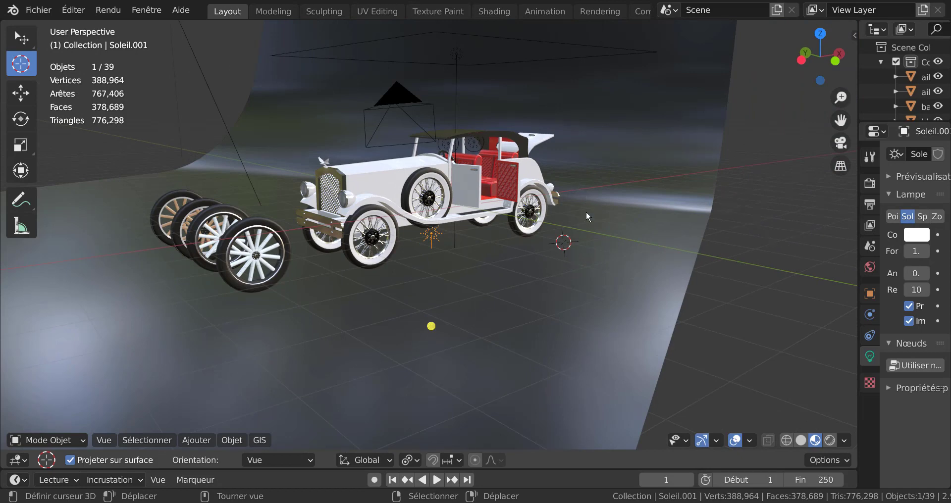
scroll(587, 211, "down", 3)
Select the white-spoked wheel set beside the car and isolate it in local view
left_click(594, 124)
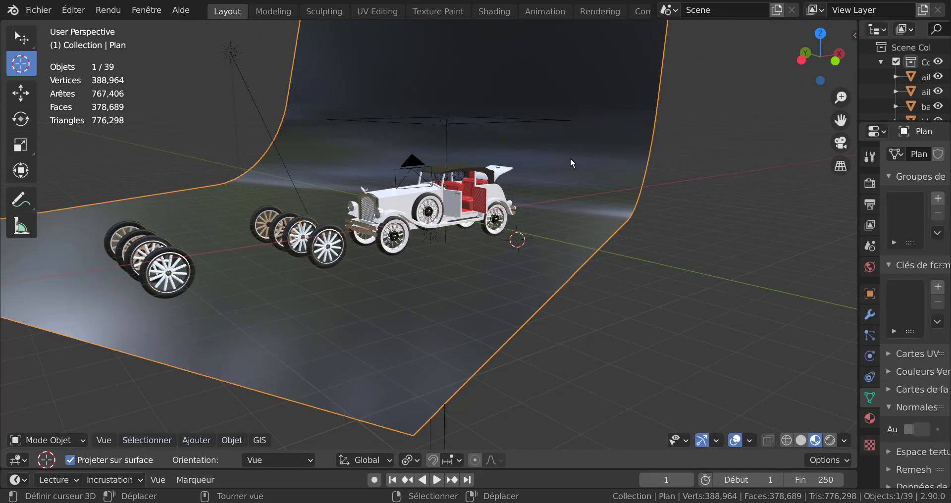
scroll(386, 248, "up", 1)
left_click(298, 240)
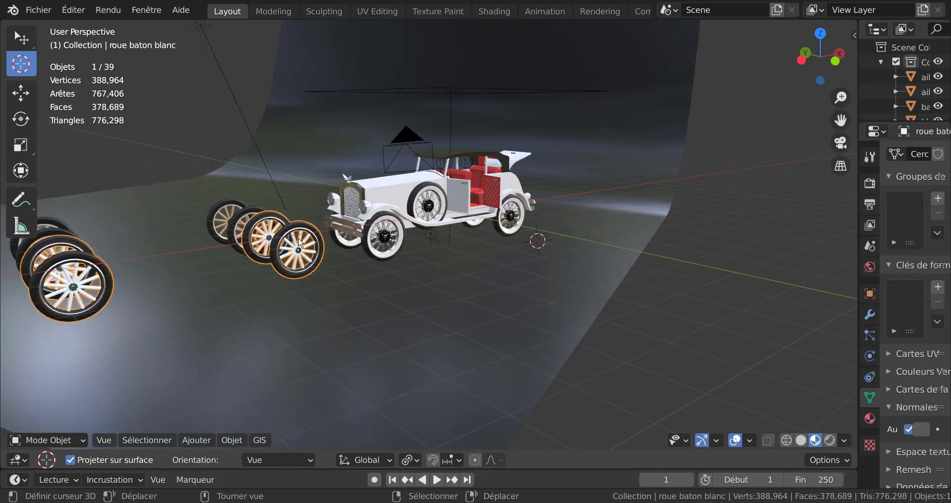
scroll(418, 287, "down", 2)
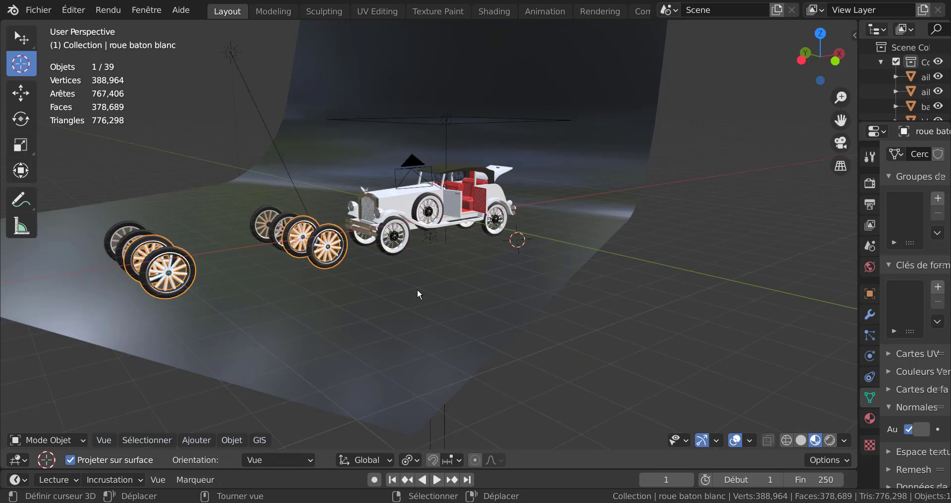
key("KP_Divide")
mouse_move(413, 303)
middle_mouse_down()
mouse_move(476, 301)
mouse_move(389, 351)
mouse_move(415, 353)
mouse_move(360, 346)
mouse_move(465, 339)
mouse_move(461, 310)
mouse_move(494, 308)
mouse_move(423, 301)
middle_mouse_up()
scroll(300, 271, "up", 4)
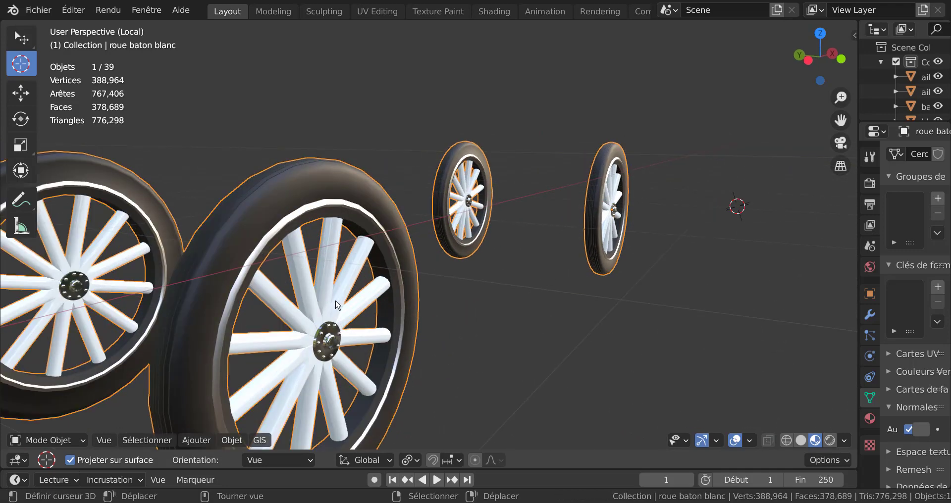
Examine the isolated wheels from both sides to compare which way their hub caps face
key("g")
right_click(527, 448)
scroll(452, 142, "down", 2)
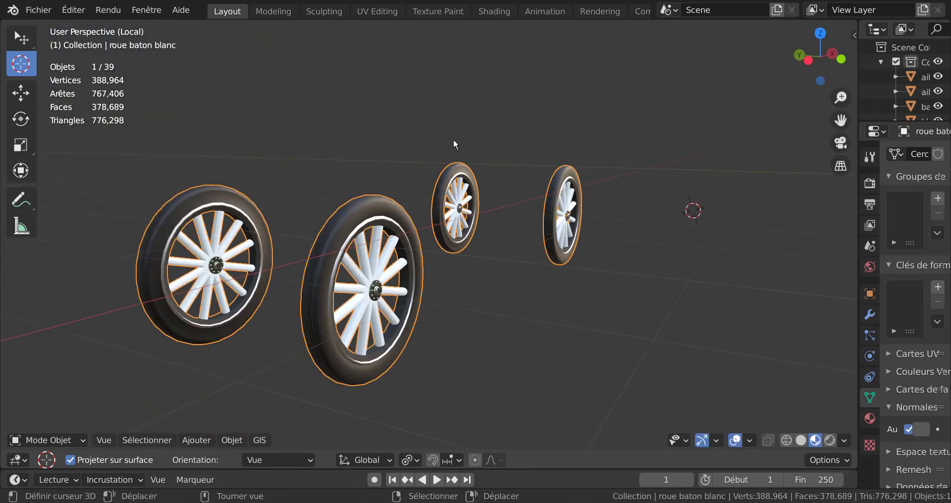
scroll(419, 275, "up", 4)
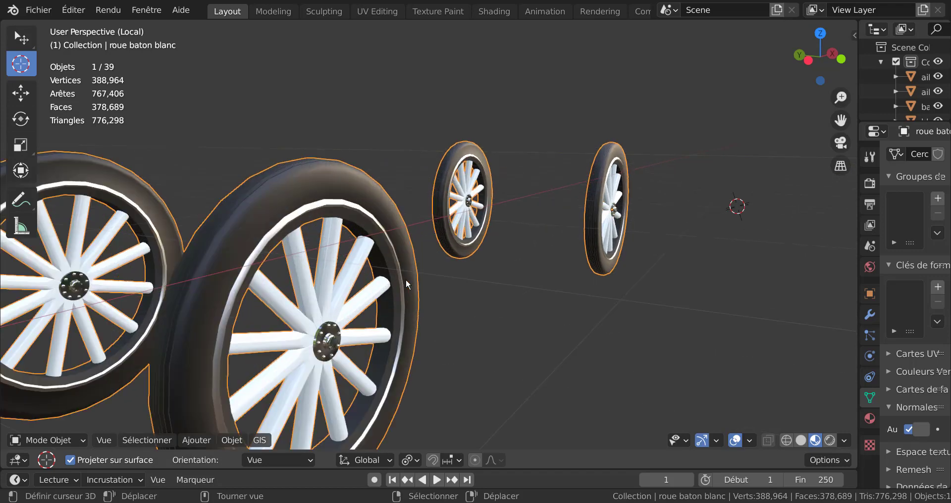
middle_click_drag(406, 279, 675, 255)
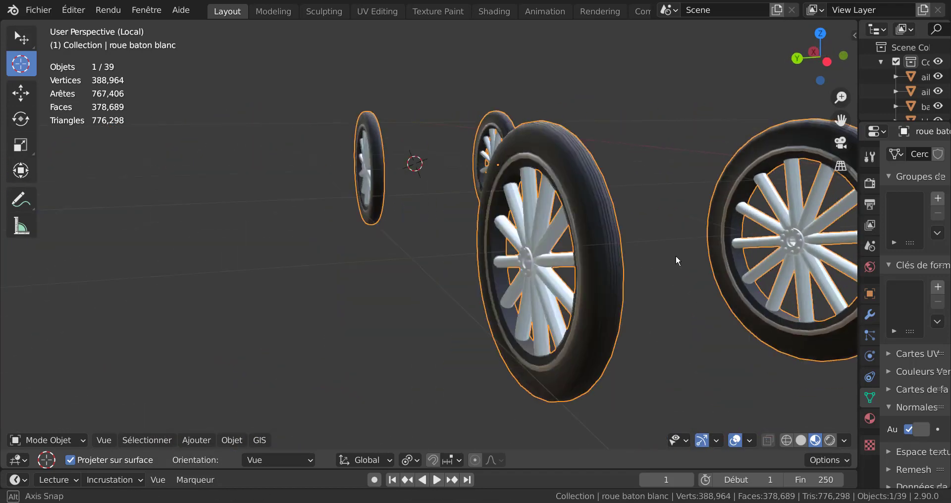
middle_click_drag(787, 236, 142, 320)
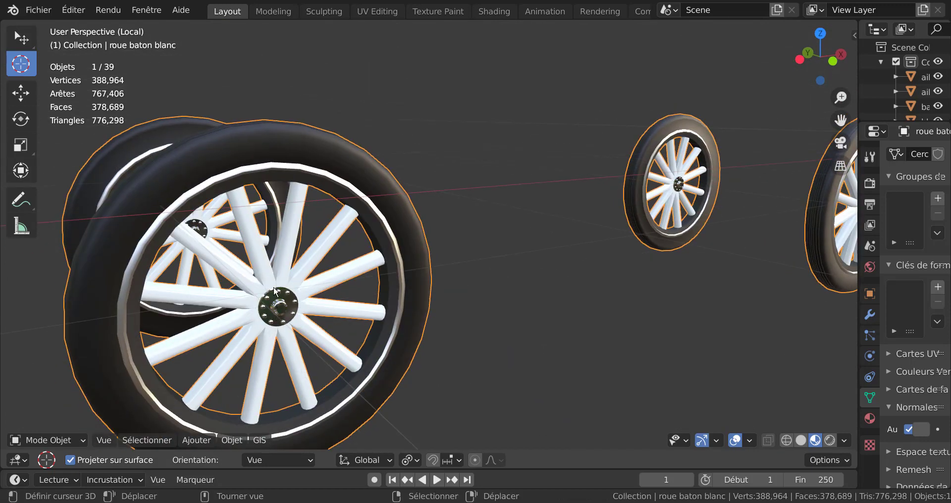
scroll(275, 292, "down", 4)
middle_click_drag(315, 291, 385, 296)
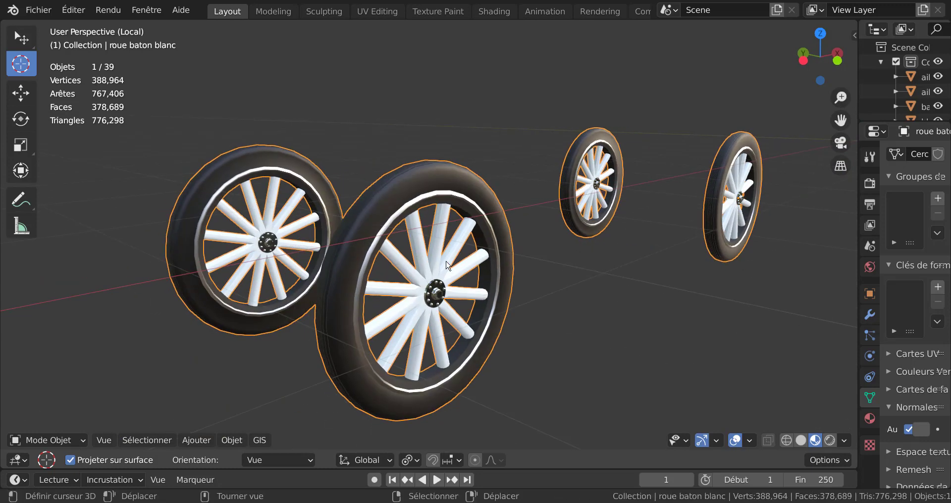
scroll(445, 272, "up", 2)
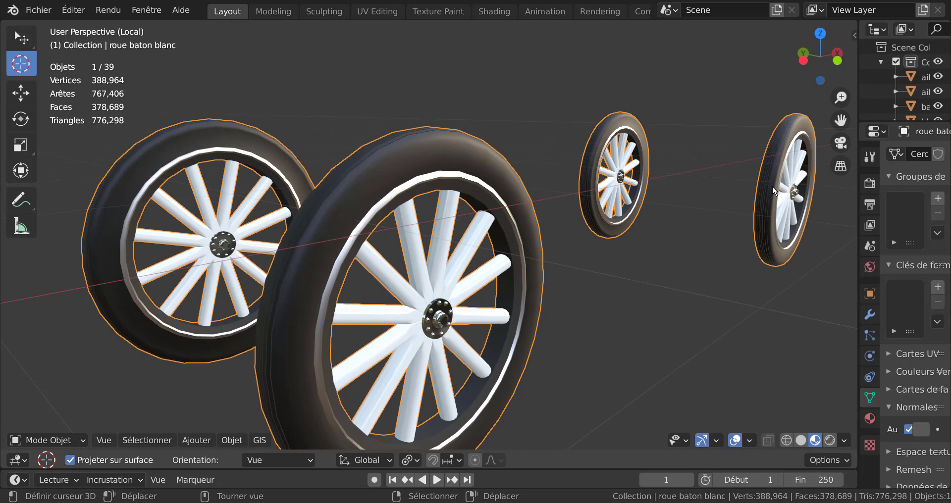
In Edit Mode with X-ray on, select all linked geometry of one near wheel using circle selection
key("Tab")
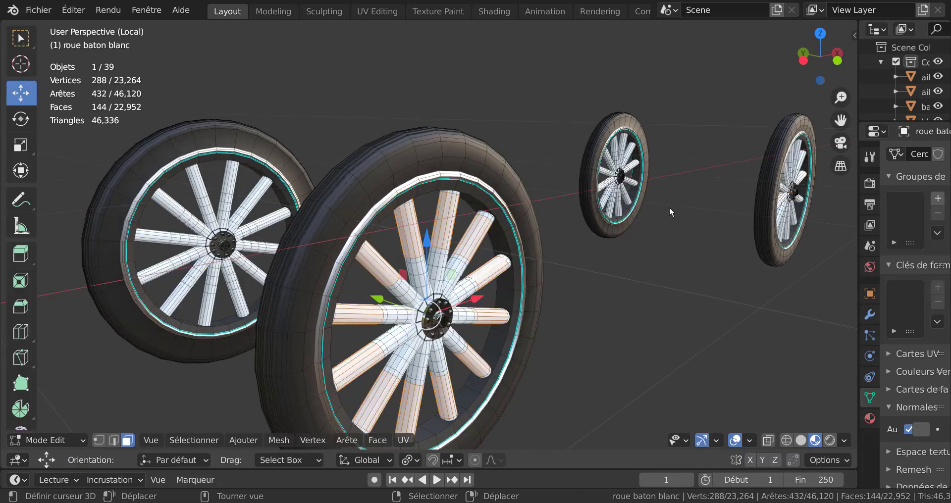
middle_click_drag(626, 232, 640, 252)
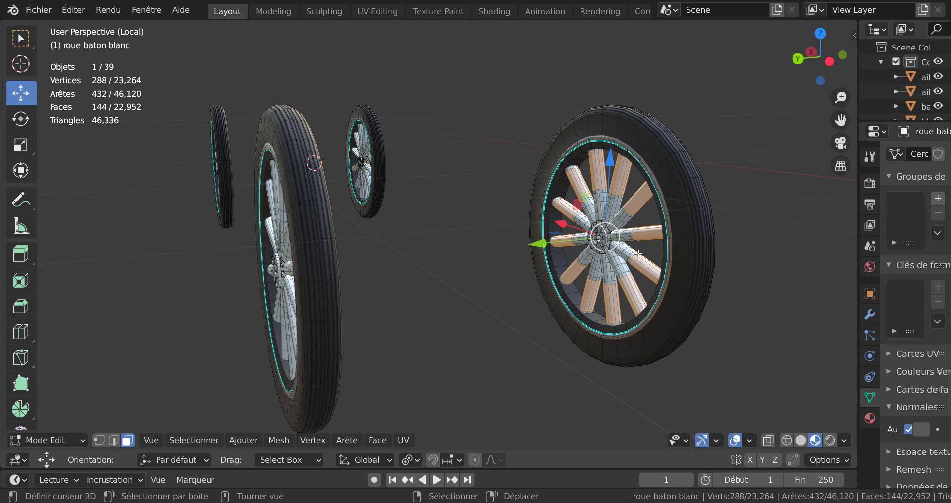
left_click(511, 319)
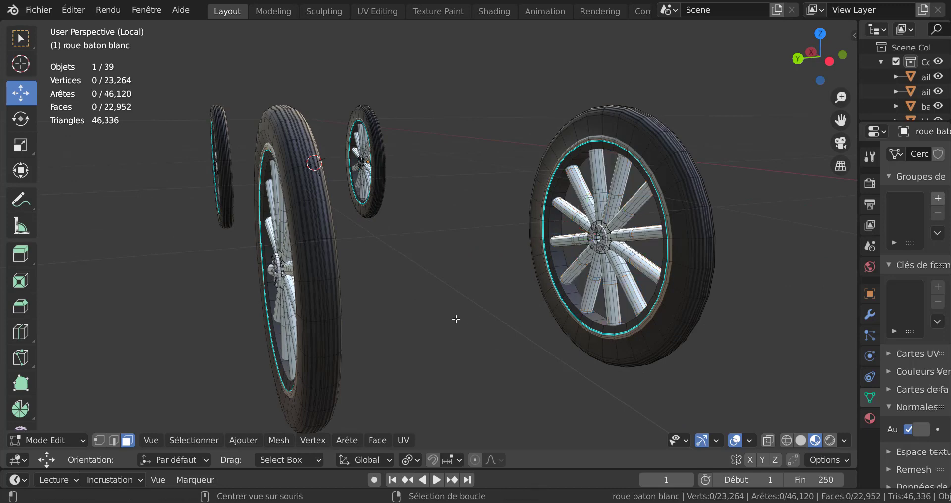
key("alt+z")
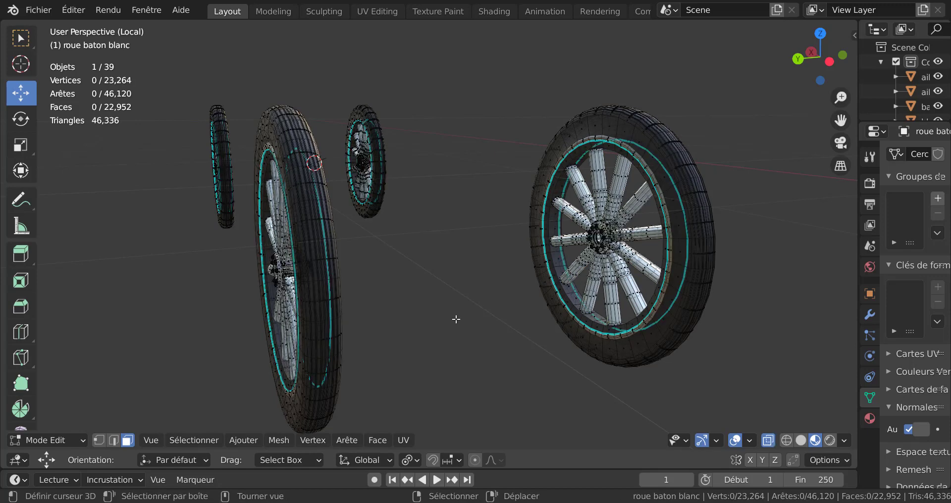
key("c")
mouse_move(615, 164)
left_mouse_down()
mouse_move(639, 149)
mouse_move(618, 311)
mouse_move(555, 164)
mouse_move(693, 307)
mouse_move(715, 155)
left_mouse_up()
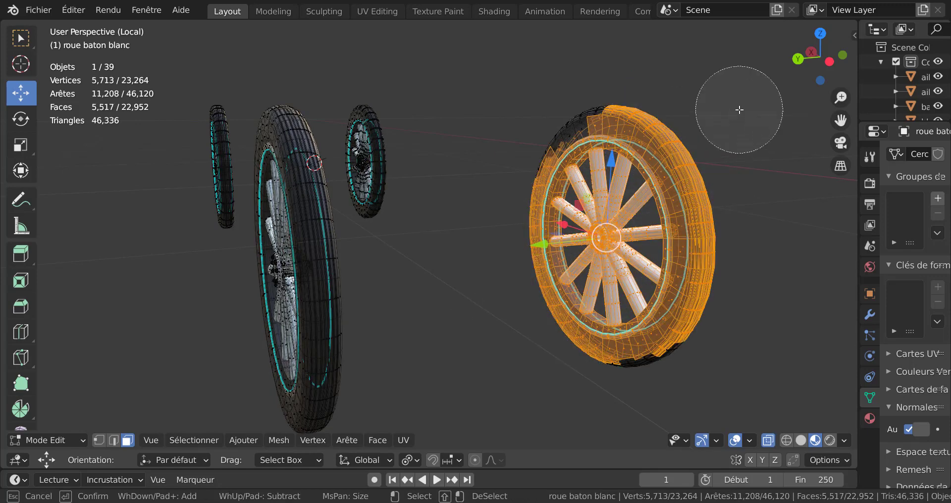
key("Escape")
key("ctrl+l")
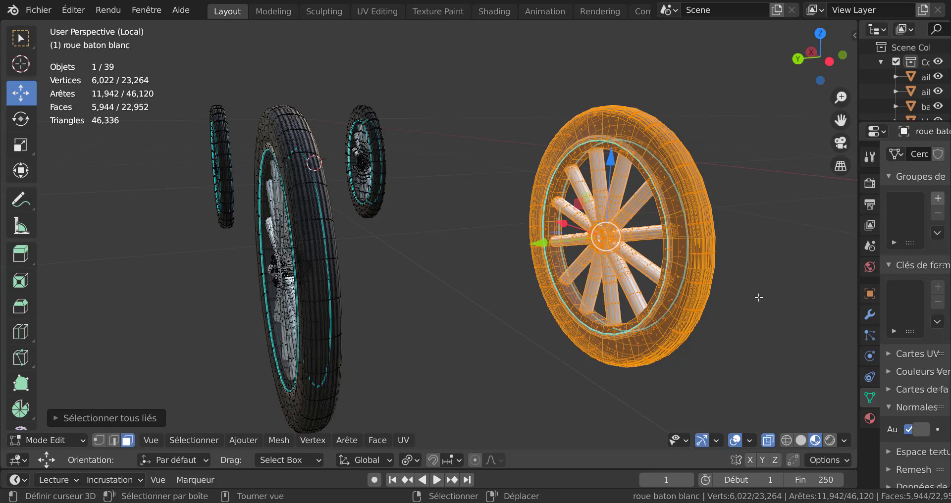
Try to rotate the selected wheel geometry 180° about the global Z axis
key("r")
type("z")
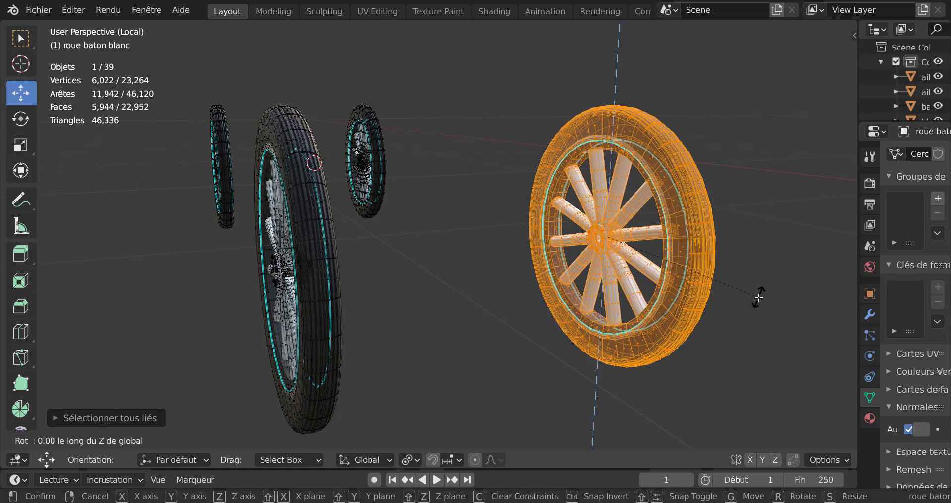
type("180")
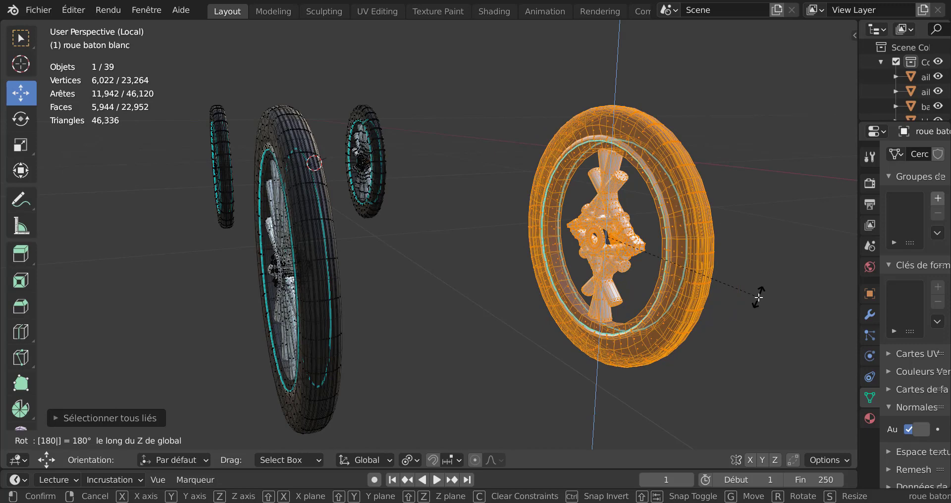
key("Return")
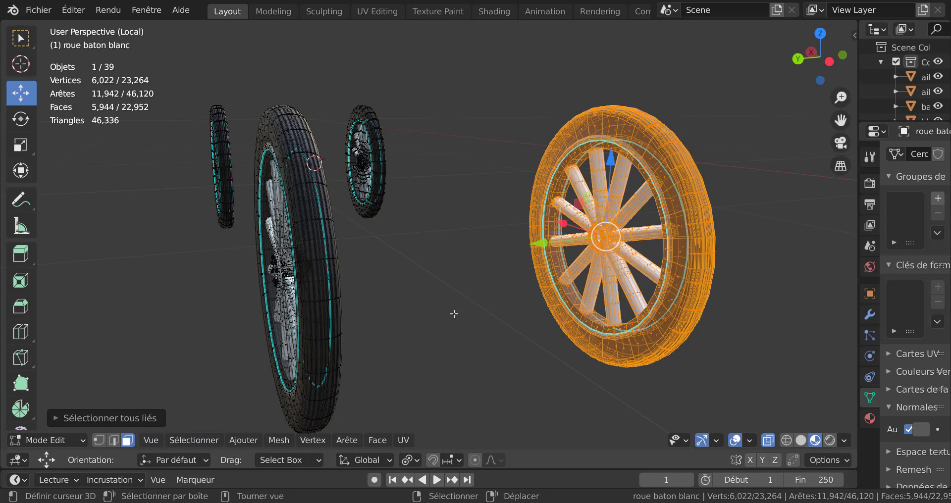
Select all linked geometry of the opposite near wheel, whose hub cap faces inward
middle_click_drag(452, 314, 412, 316)
left_click(130, 269)
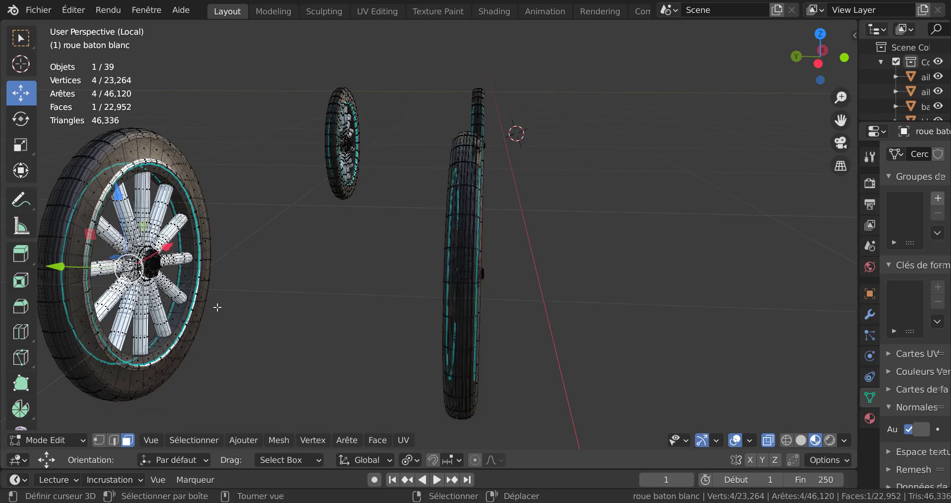
key("c")
mouse_move(157, 271)
left_mouse_down()
mouse_move(123, 308)
mouse_move(188, 232)
mouse_move(104, 307)
left_mouse_up()
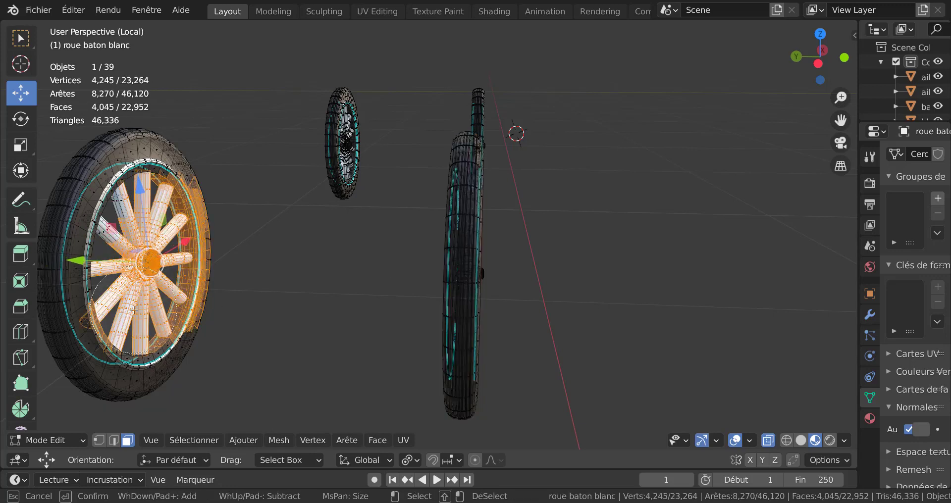
key("Escape")
middle_click_drag(335, 333, 401, 334, "shift")
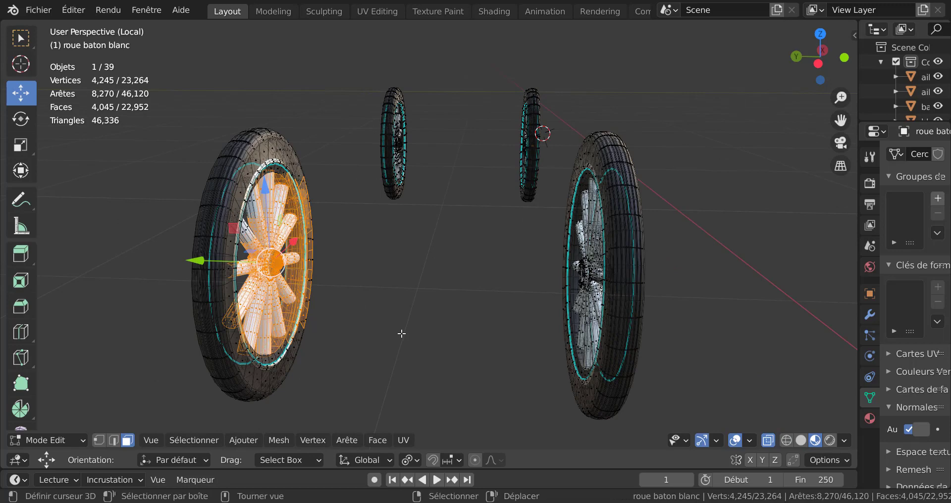
key("ctrl+l")
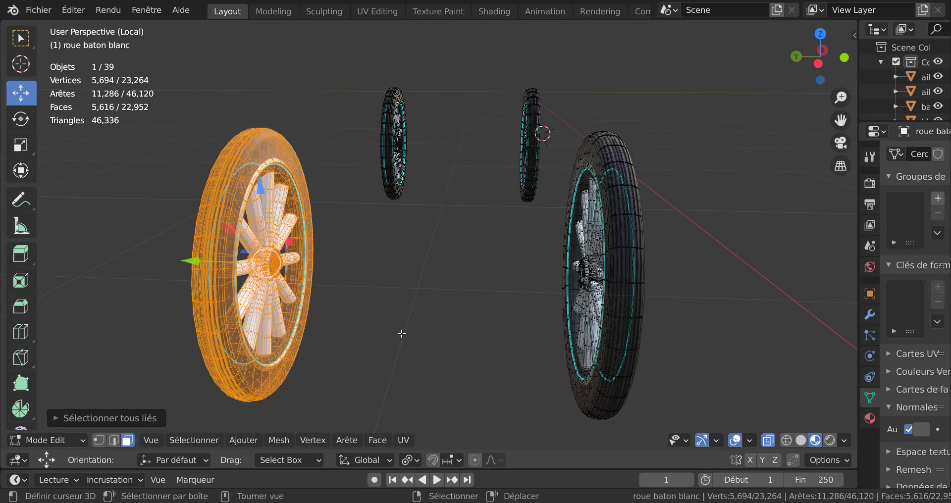
Separate the selected wheel geometry into its own object and select only that wheel in Object Mode
middle_click_drag(406, 329, 399, 329)
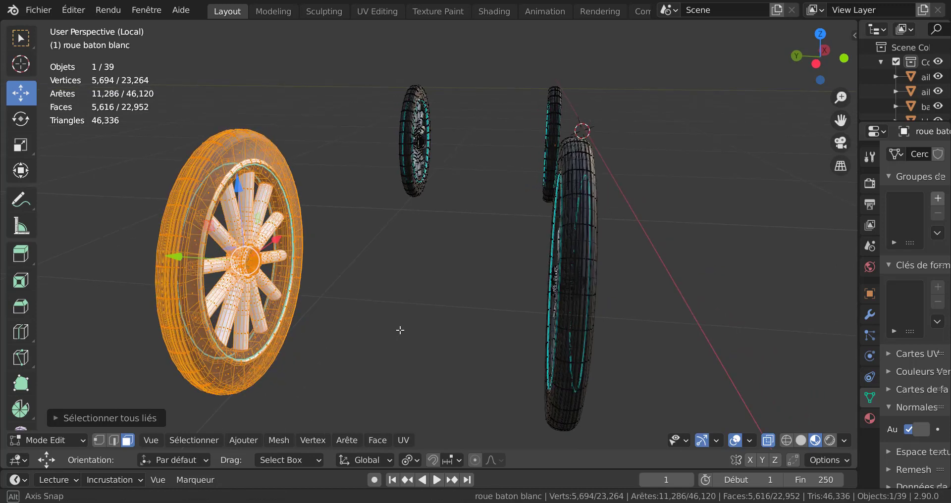
key("p")
left_click(376, 322)
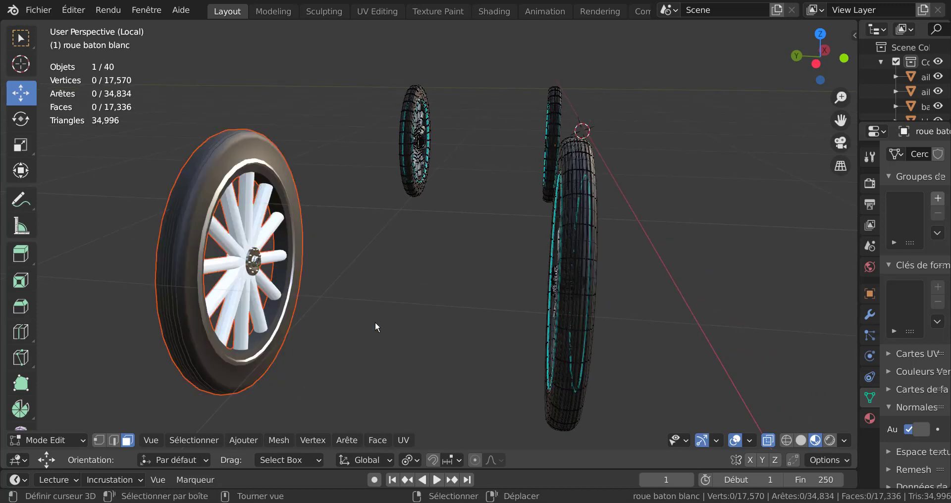
middle_click_drag(393, 335, 442, 315)
key("Tab")
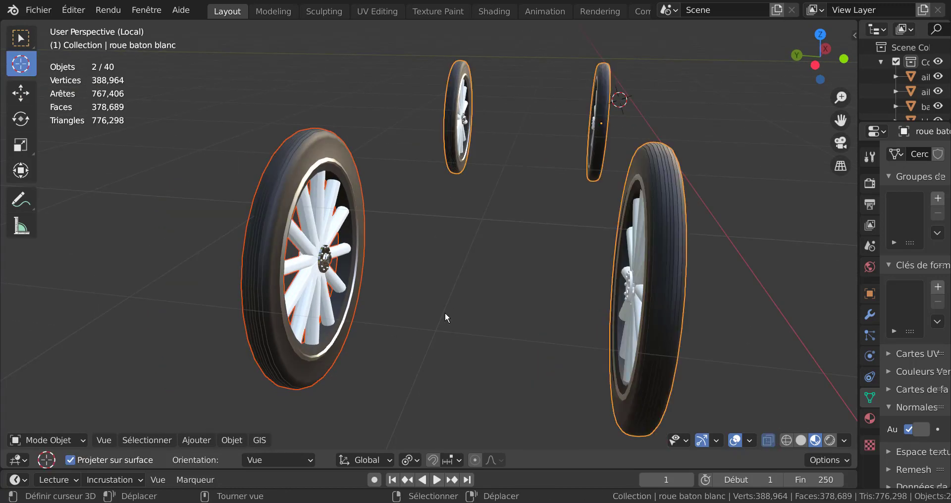
left_click(319, 273)
scroll(330, 319, "down", 3)
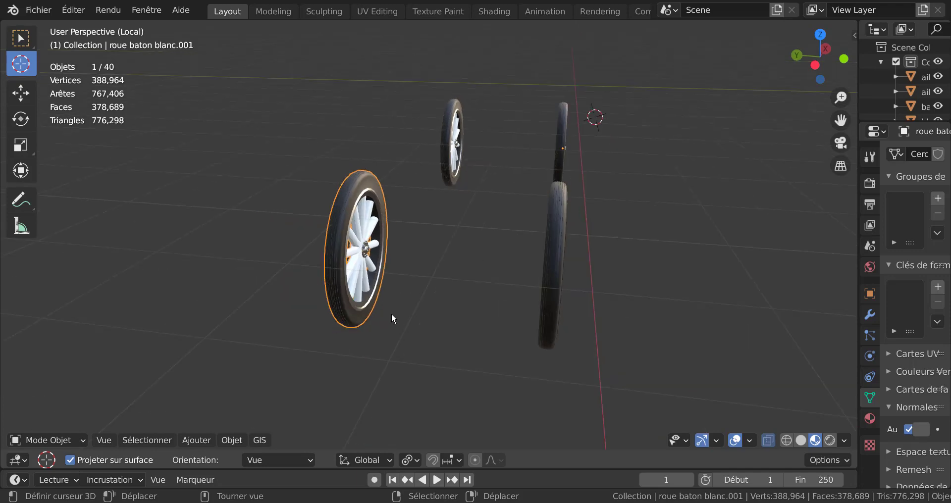
scroll(389, 298, "up", 2)
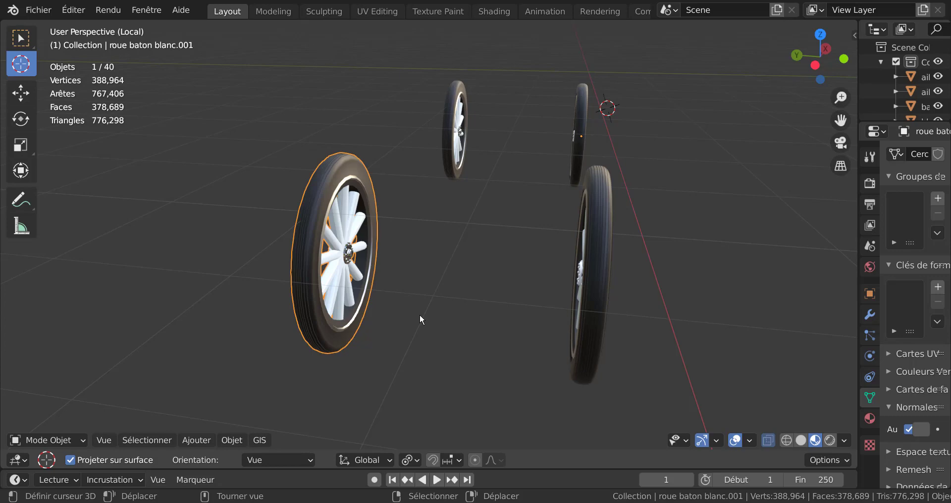
key("r")
key("z")
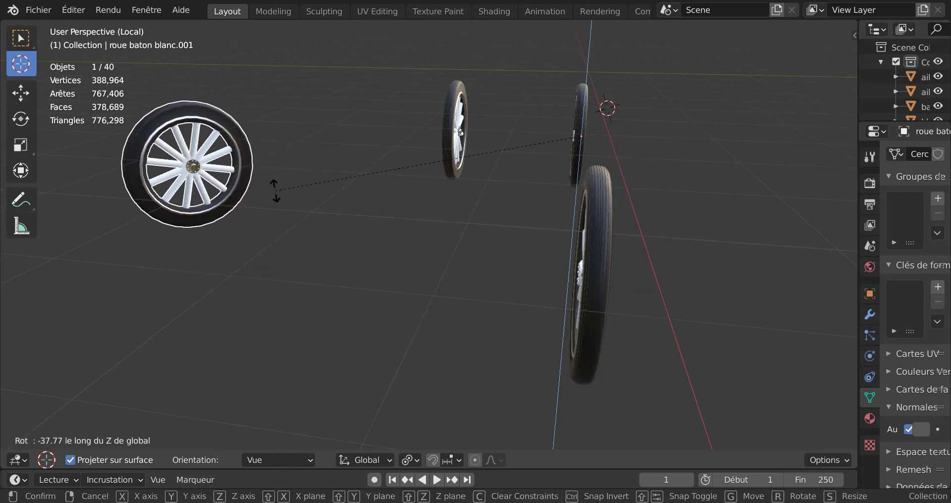
key("Escape")
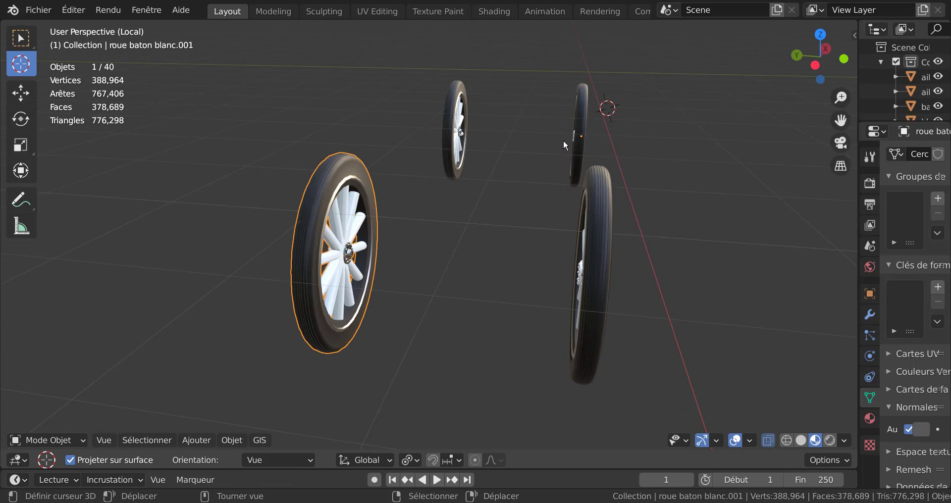
key("r")
key("z")
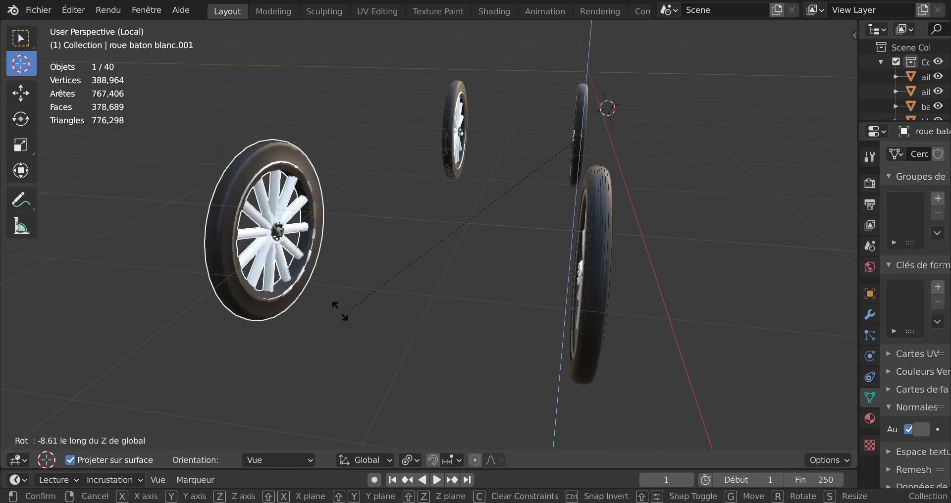
left_click(360, 309)
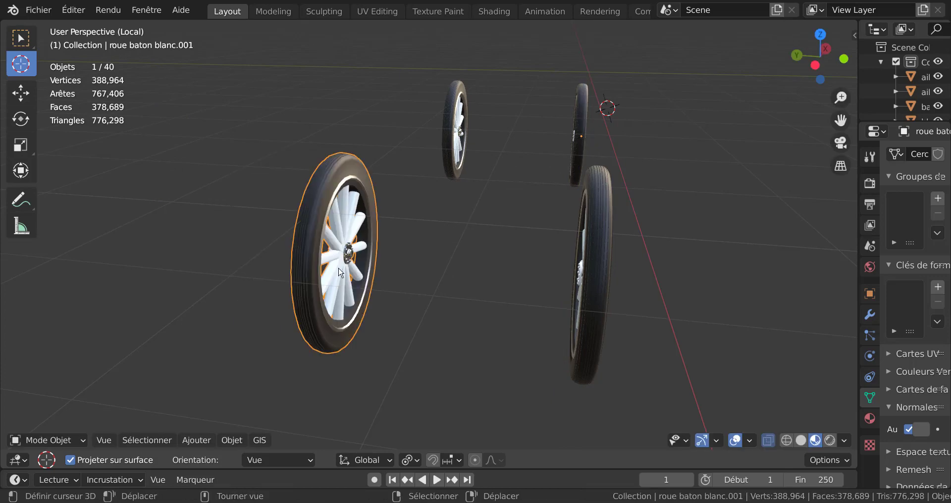
Enter Edit Mode on the separated wheel and turn X-ray display off
scroll(340, 271, "up", 2)
key("Tab")
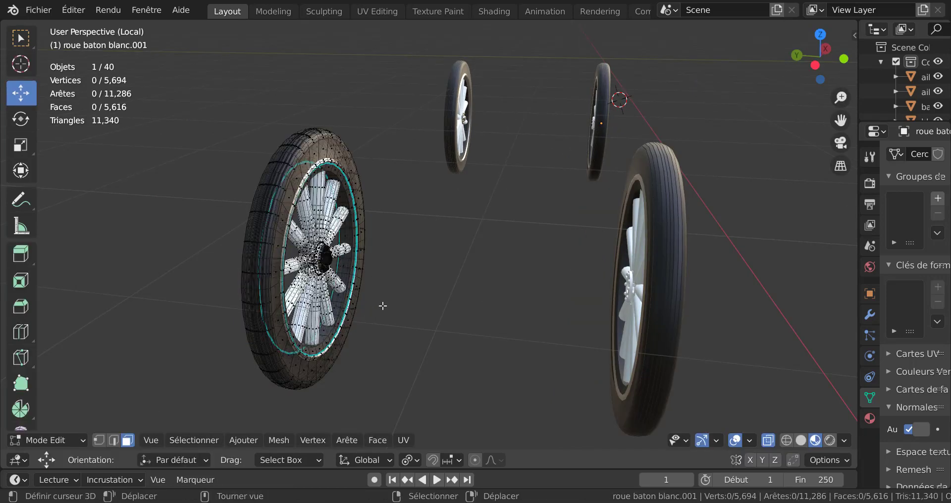
middle_click_drag(372, 326, 458, 302)
scroll(432, 362, "up", 2)
scroll(449, 297, "up", 2)
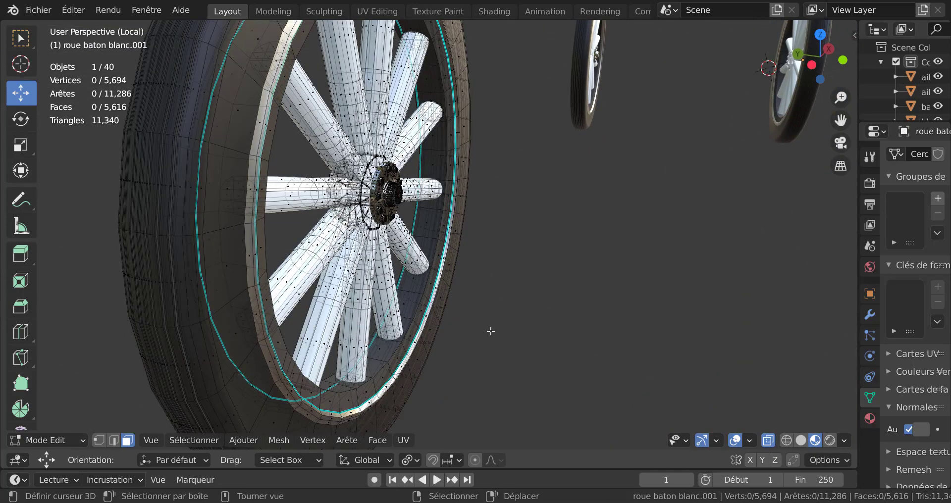
key("alt+z")
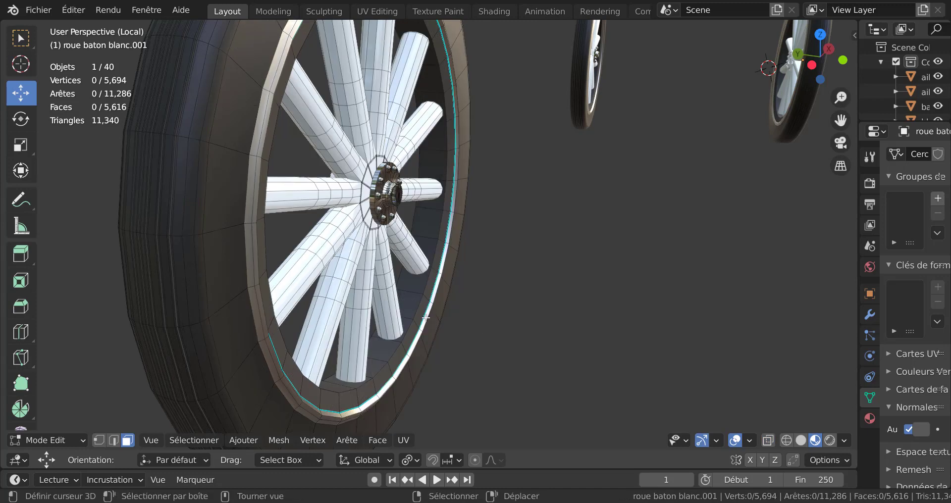
Add a centred loop cut around the inside of the rim, dissolve it, and try to snap the 3D cursor to the selection
key("ctrl+r")
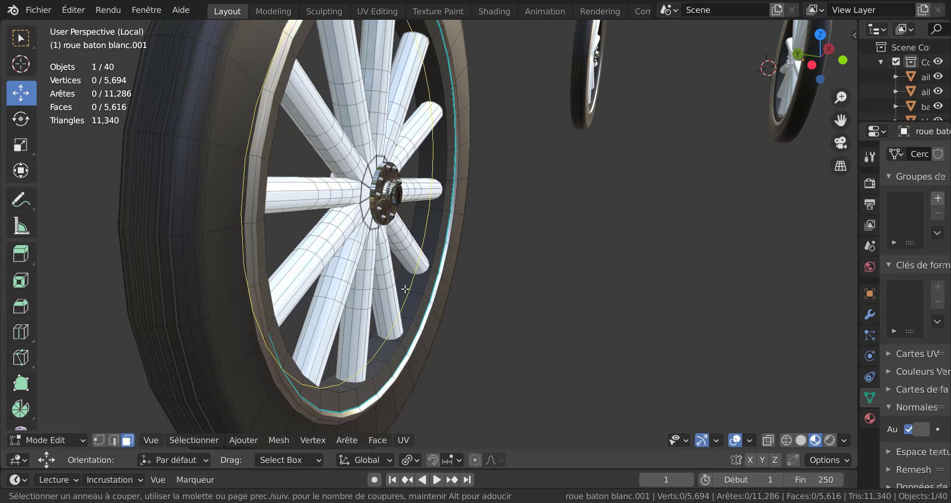
left_click(406, 290)
right_click(404, 287)
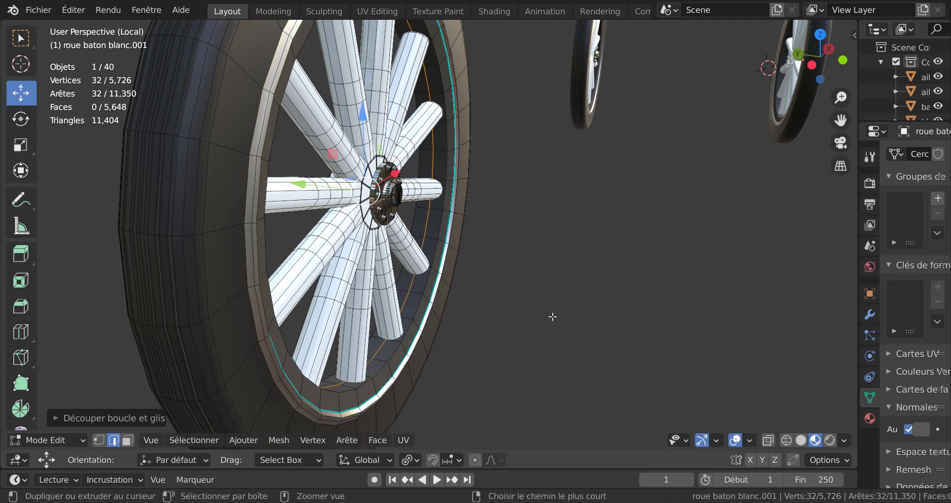
key("ctrl+x")
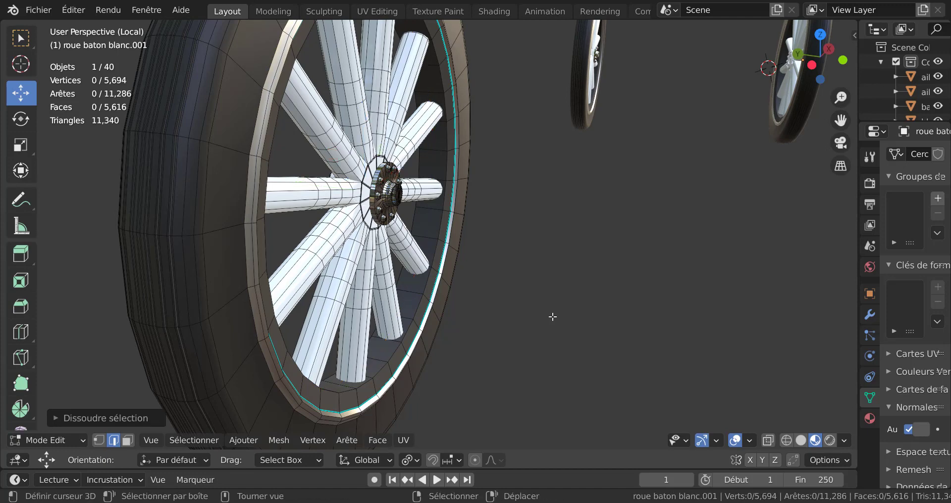
key("shift+s")
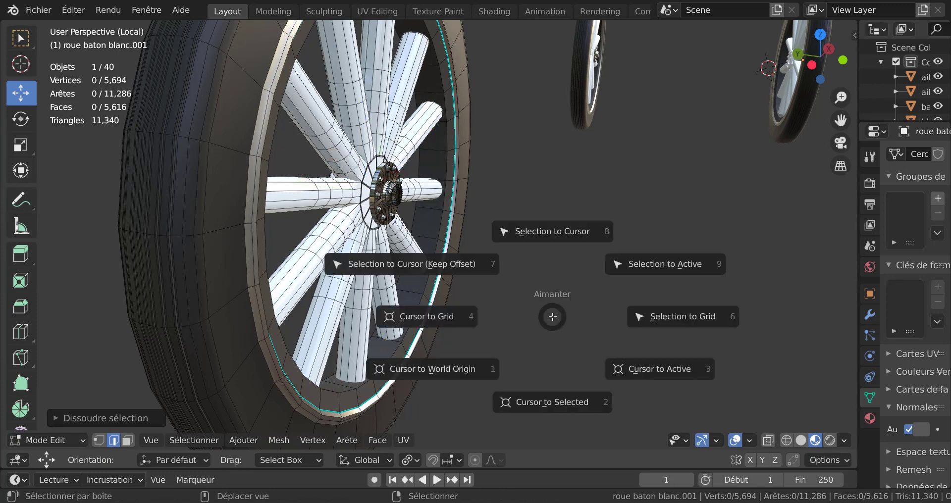
left_click(554, 402)
Cut a centred edge loop around the inside of the rim and snap the 3D cursor to that selected loop
mouse_move(540, 375)
middle_mouse_down()
mouse_move(520, 378)
mouse_move(529, 380)
middle_mouse_up()
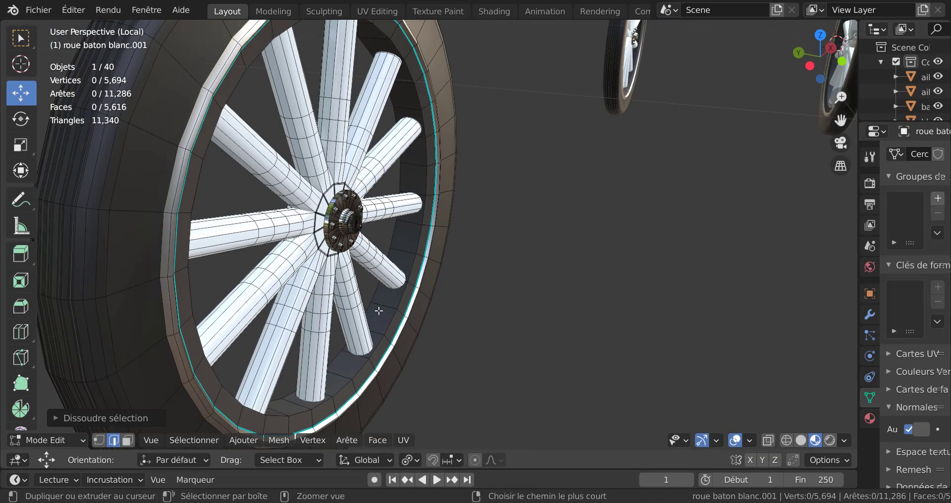
key("ctrl+r")
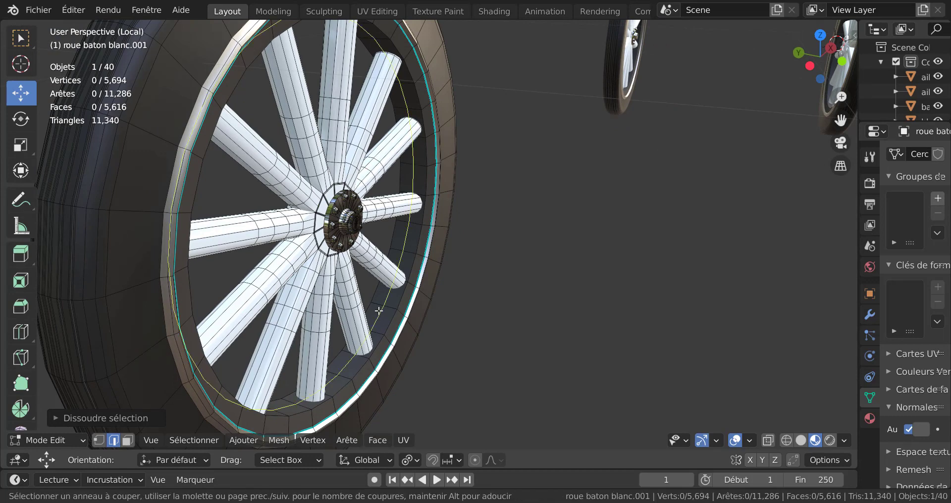
left_click(379, 311)
right_click(379, 311)
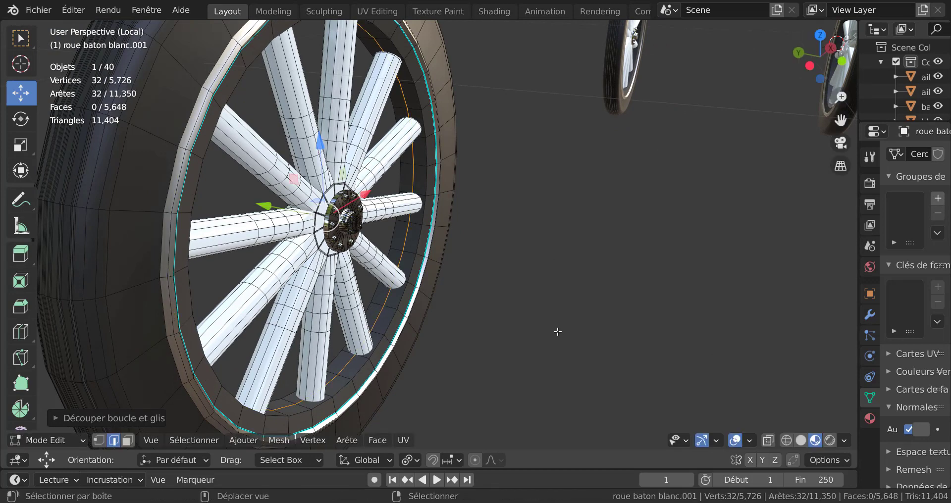
key("shift+s")
left_click(563, 415)
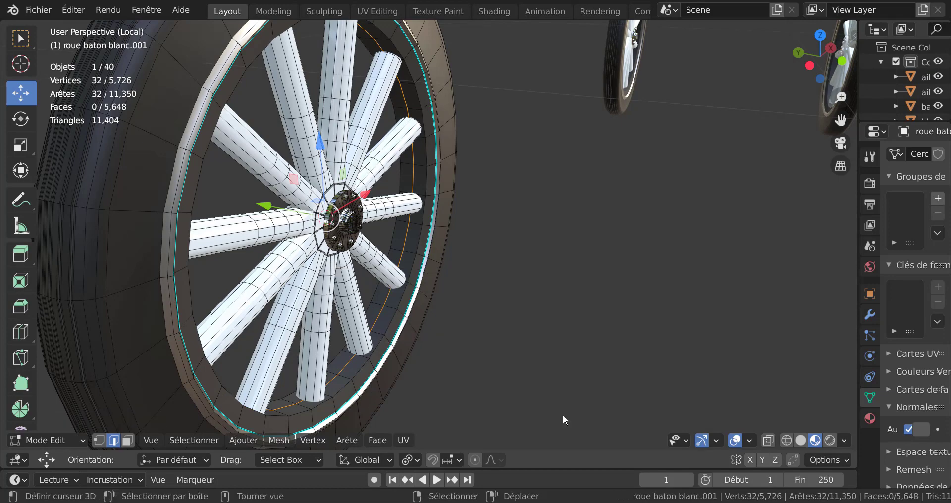
middle_click_drag(563, 415, 435, 255)
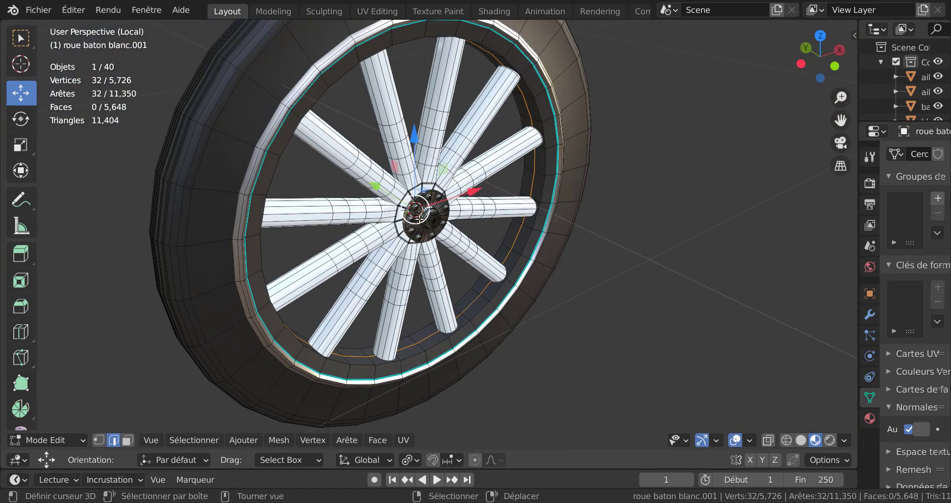
Return to Object Mode and set the wheel's origin to the 3D cursor
key("Tab")
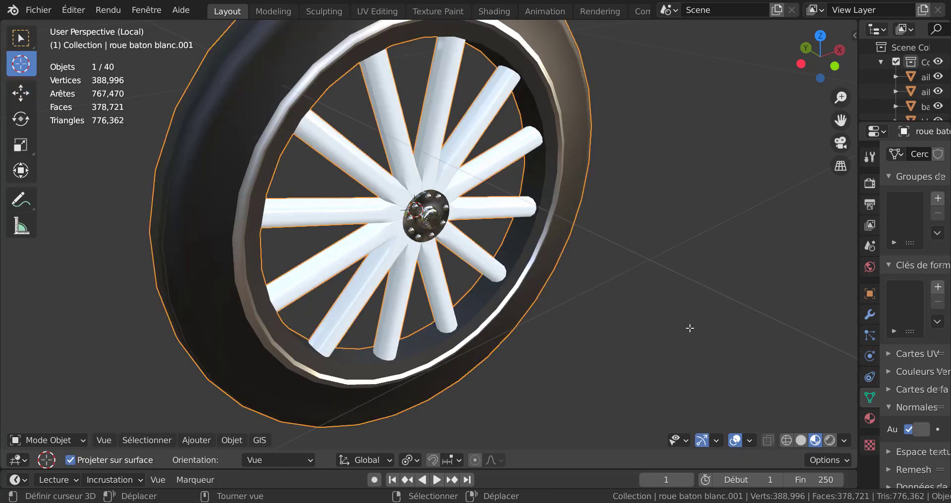
left_click(237, 439)
mouse_move(246, 411)
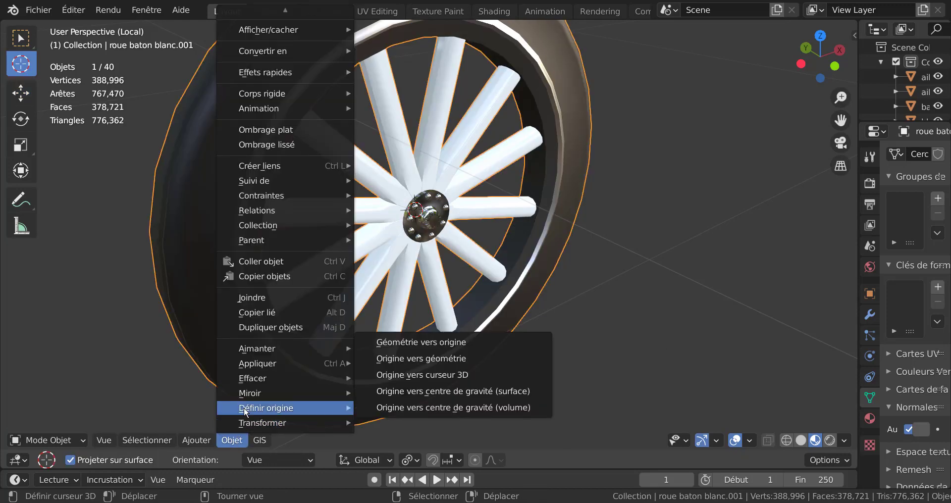
left_click(438, 374)
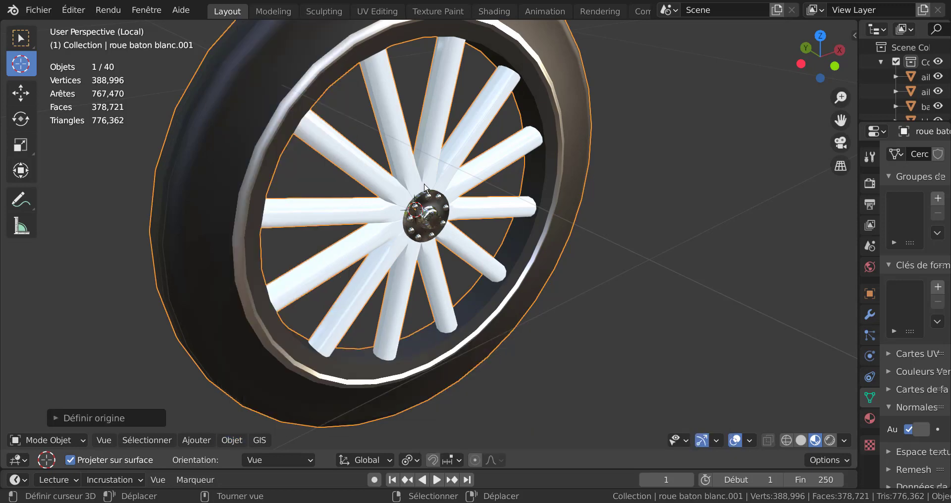
Test-rotate the wheel about the global Y axis to check that it spins around its new origin
scroll(571, 310, "down", 3)
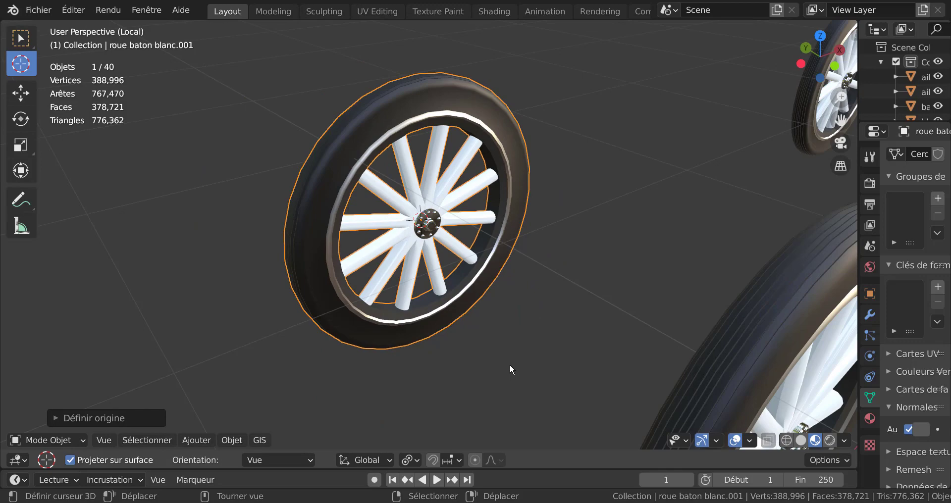
key("r")
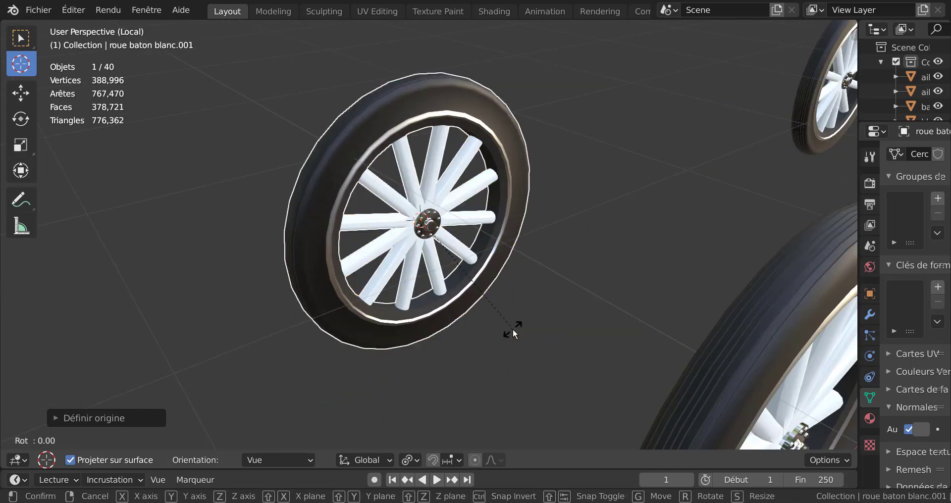
key("y")
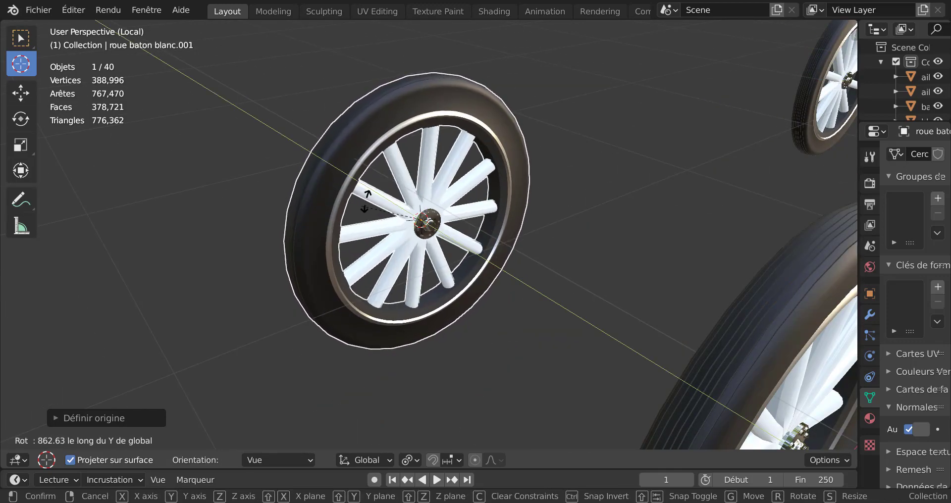
left_click(501, 242)
scroll(513, 256, "down", 2)
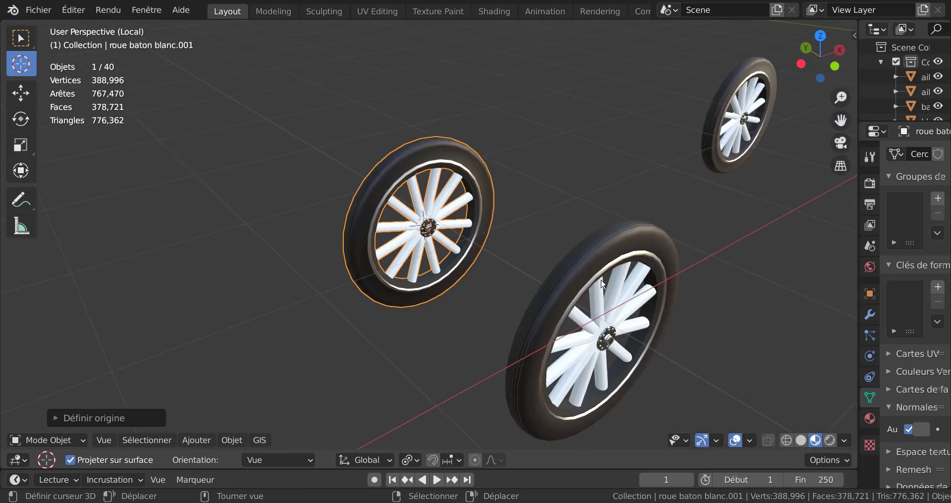
Rotate the separated wheel 180° about the global Z axis
scroll(448, 283, "up", 1)
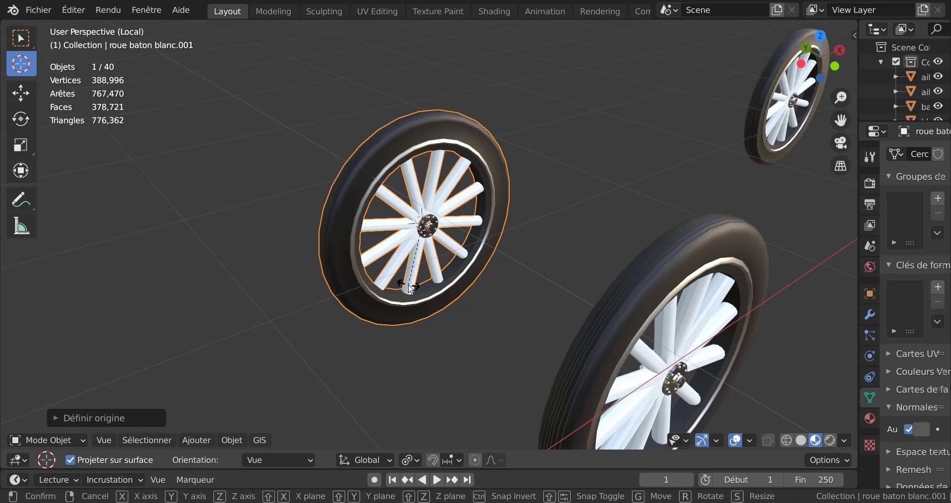
type("rz180")
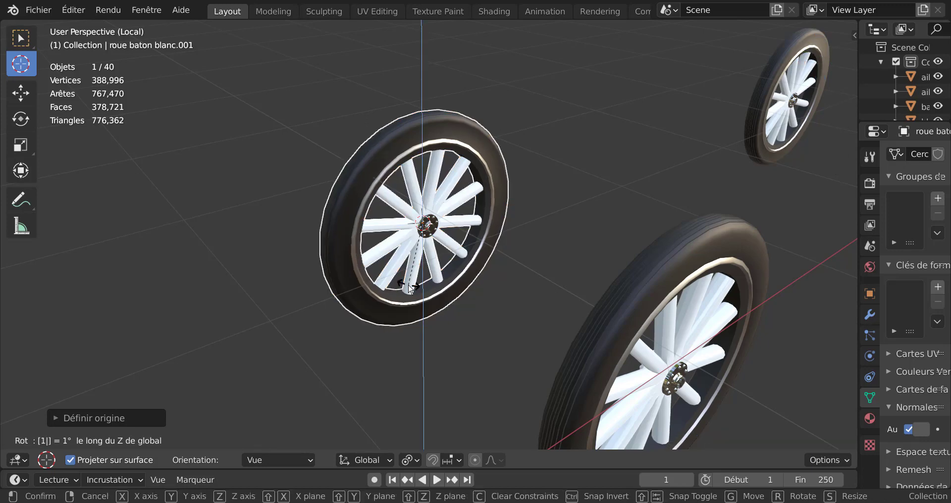
key("Return")
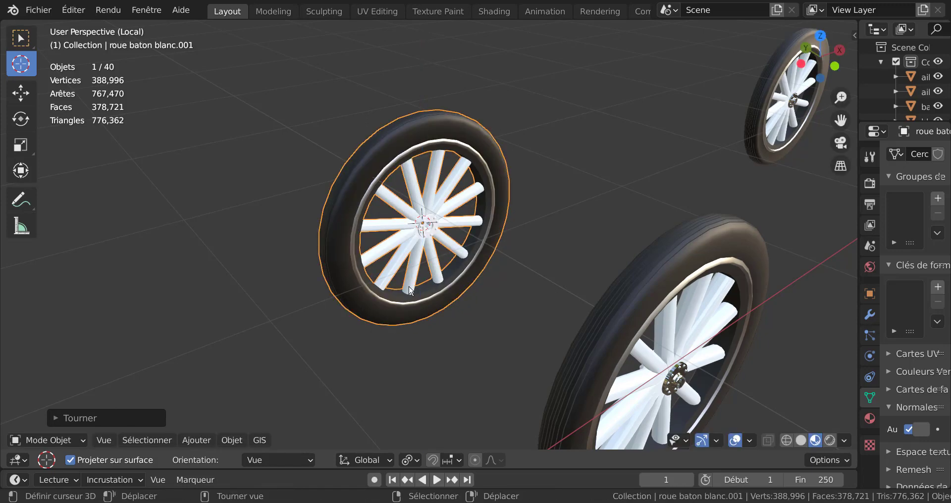
Select the object that holds the remaining three wheels
scroll(487, 281, "down", 5)
middle_click_drag(488, 282, 432, 250)
scroll(538, 237, "up", 2)
left_click(548, 230)
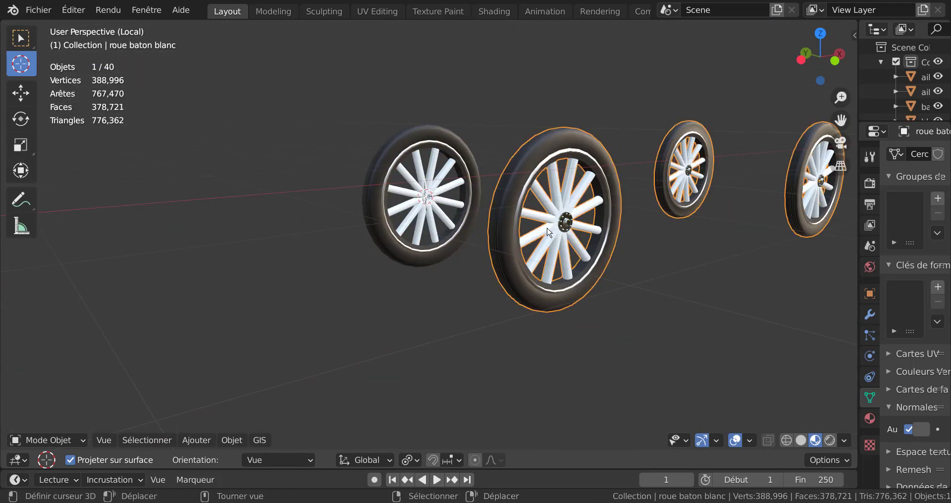
middle_click_drag(511, 353, 669, 391)
key("r")
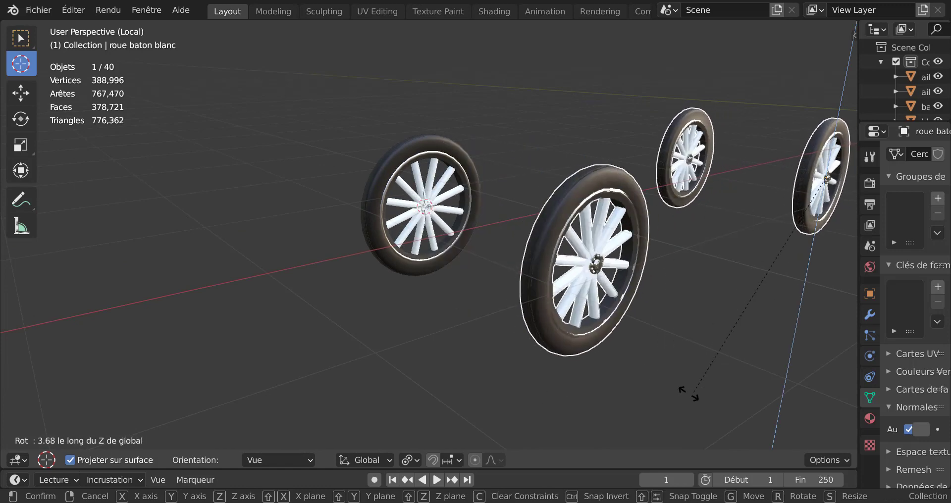
key("Escape")
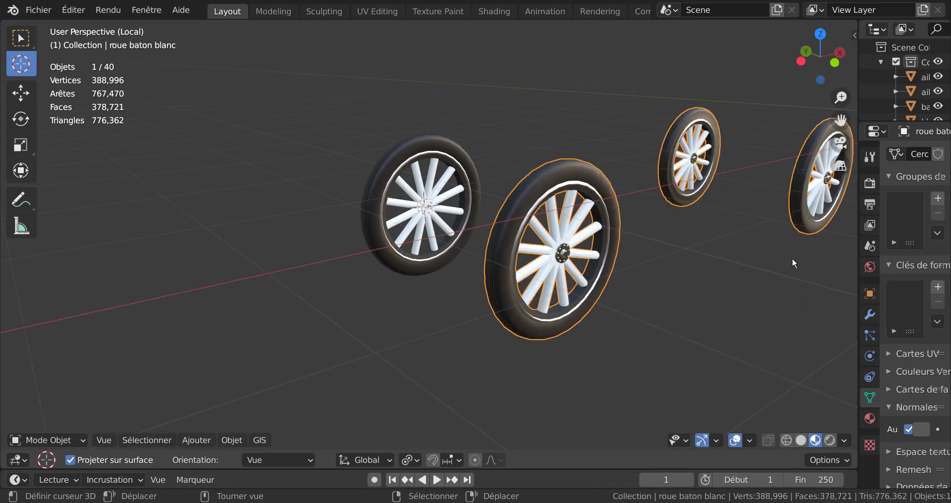
Separate the nearest wheel from the three-wheel mesh into its own object, selecting it with all its linked geometry
key("Tab")
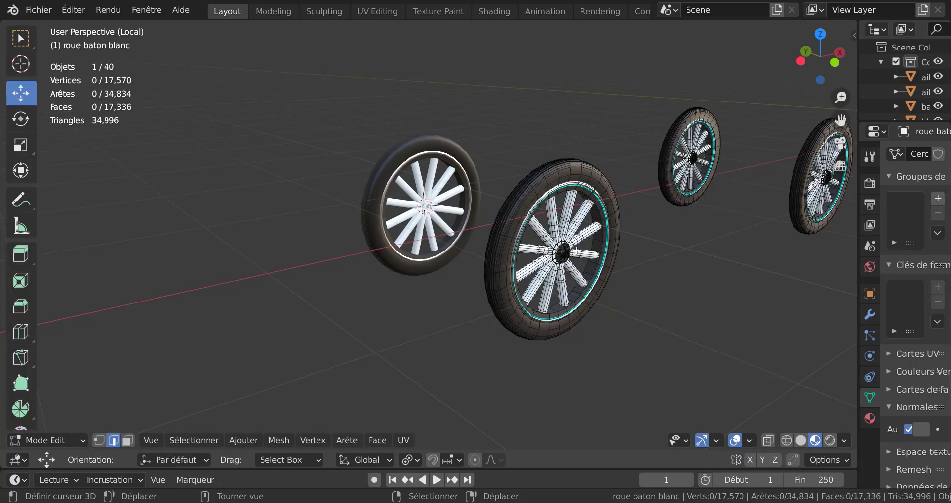
scroll(585, 250, "up", 2)
scroll(601, 250, "down", 1)
key("c")
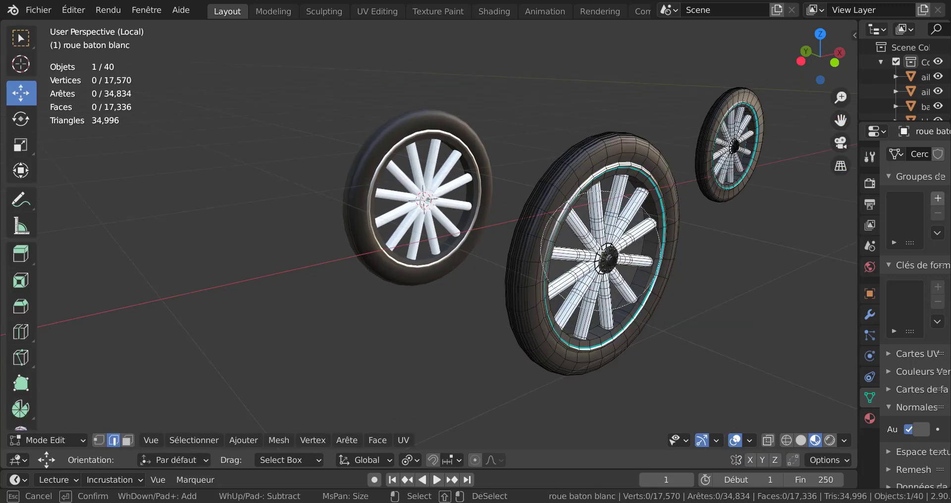
mouse_move(601, 250)
left_mouse_down()
mouse_move(613, 252)
mouse_move(615, 273)
left_mouse_up()
key("Escape")
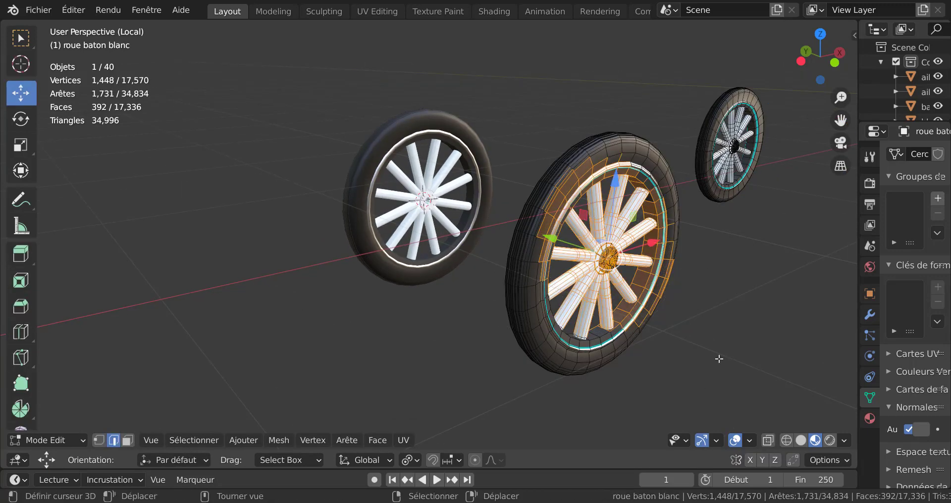
key("ctrl+l")
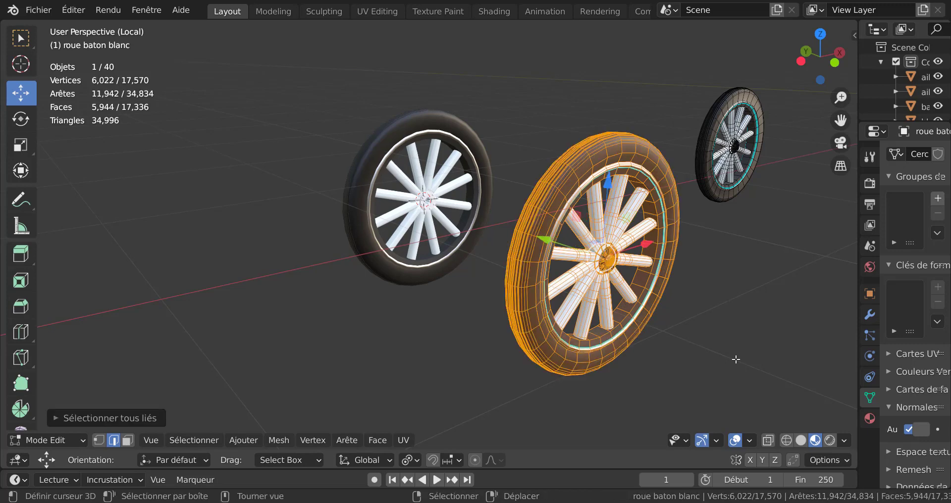
key("p")
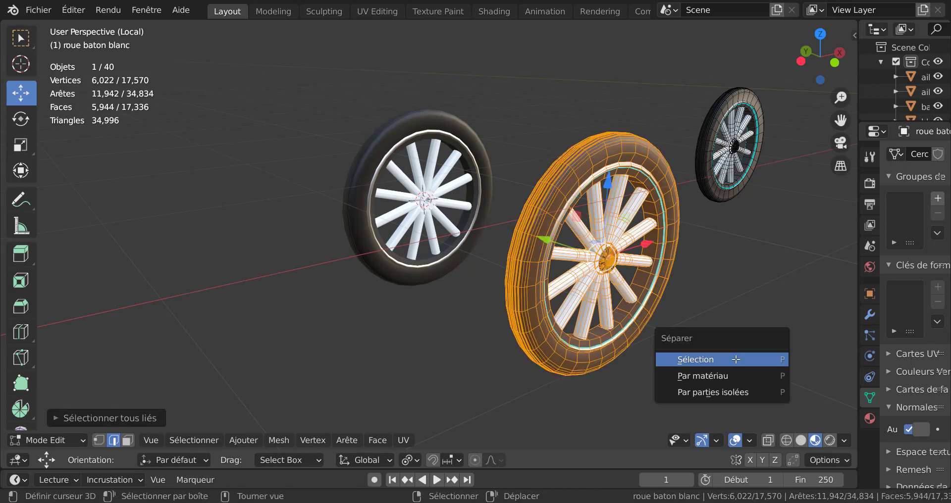
left_click(736, 359)
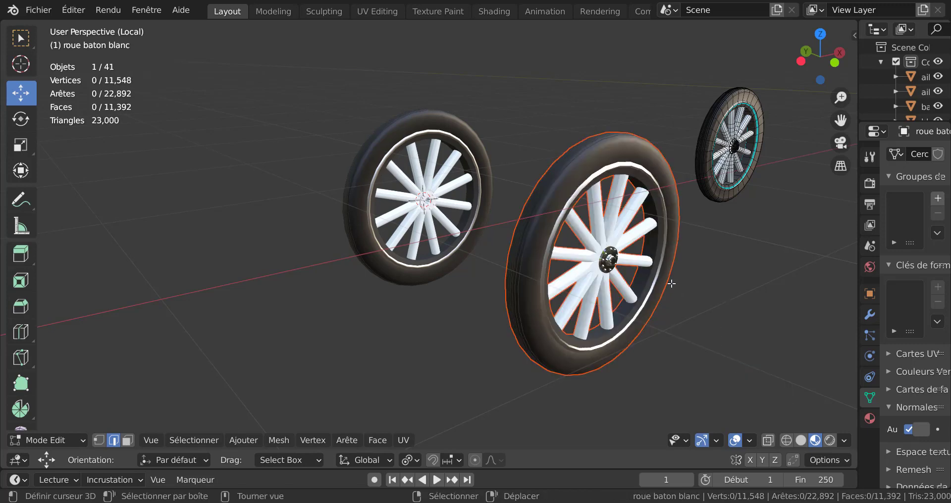
Edit the selected wheel objects together and cut a centred edge loop around the nearest wheel's inner rim
key("Tab")
key("Tab")
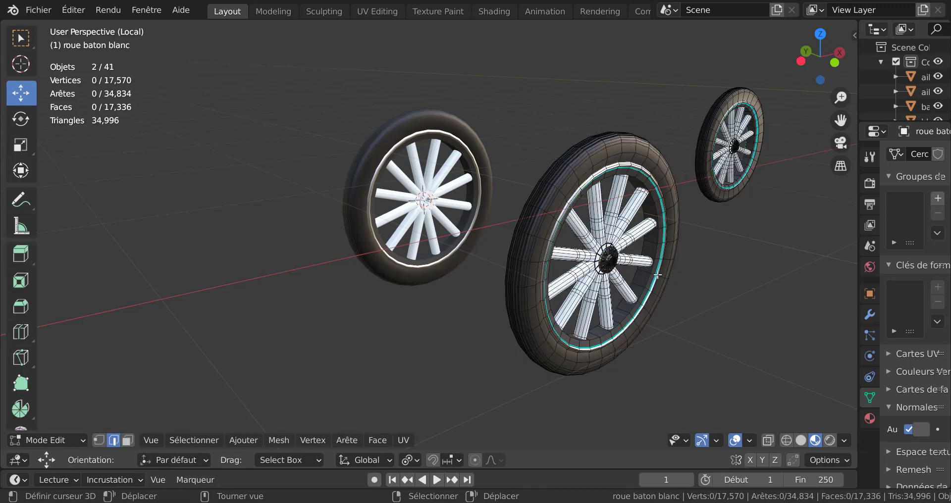
scroll(643, 303, "down", 1)
middle_click_drag(643, 303, 635, 304)
scroll(643, 306, "up", 1)
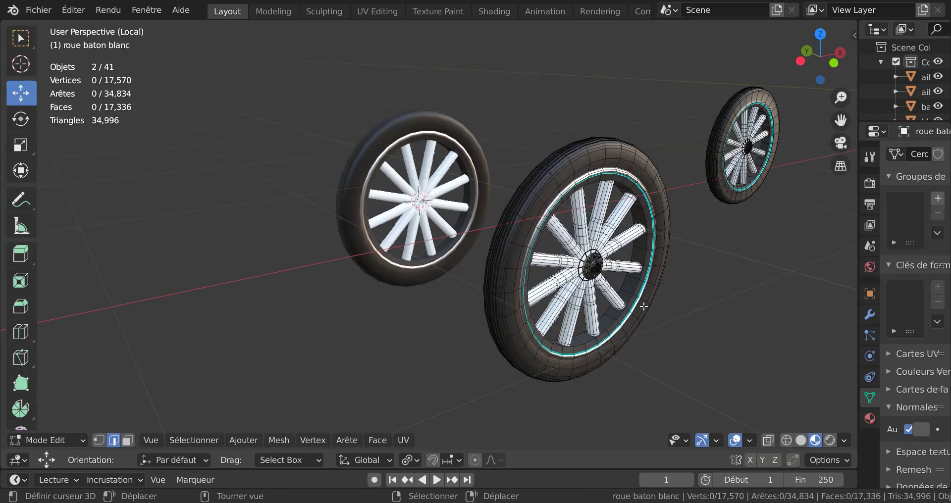
scroll(644, 306, "up", 1)
key("ctrl+r")
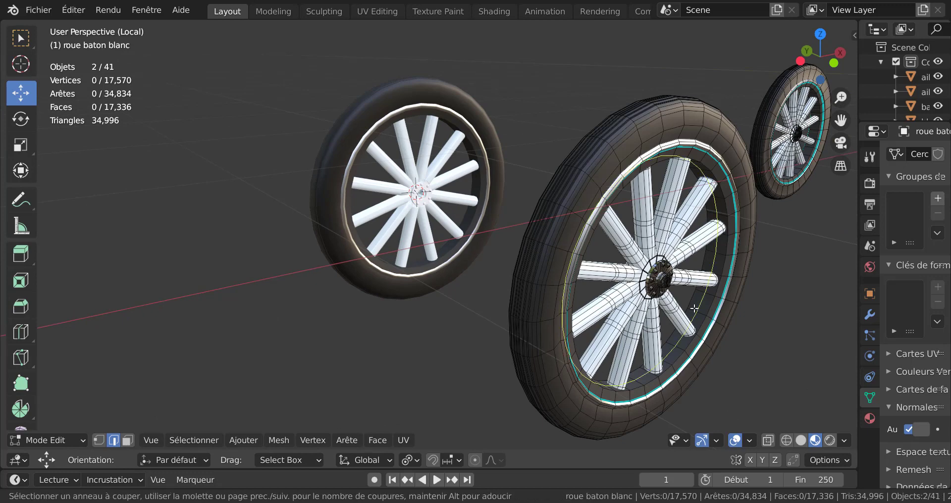
left_click(694, 308)
right_click(694, 308)
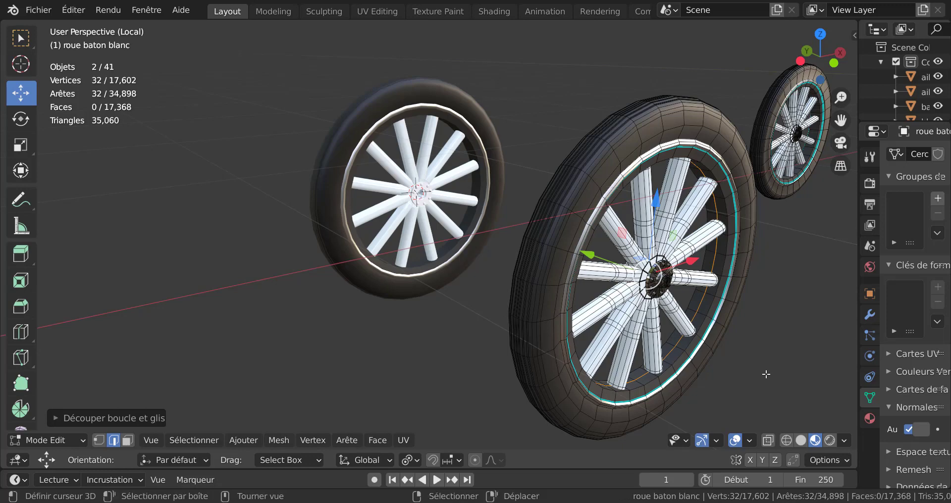
Snap the 3D cursor to the centre of the selected rim loop
key("shift+s")
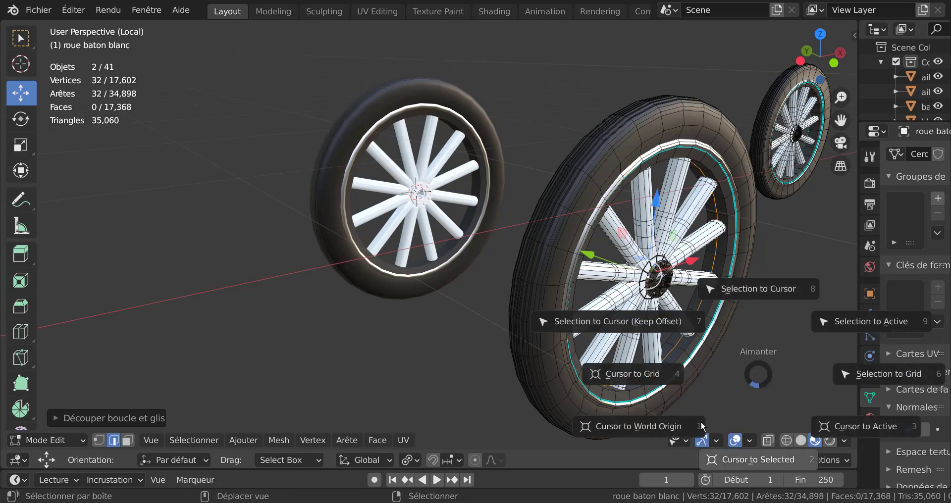
left_click(838, 426)
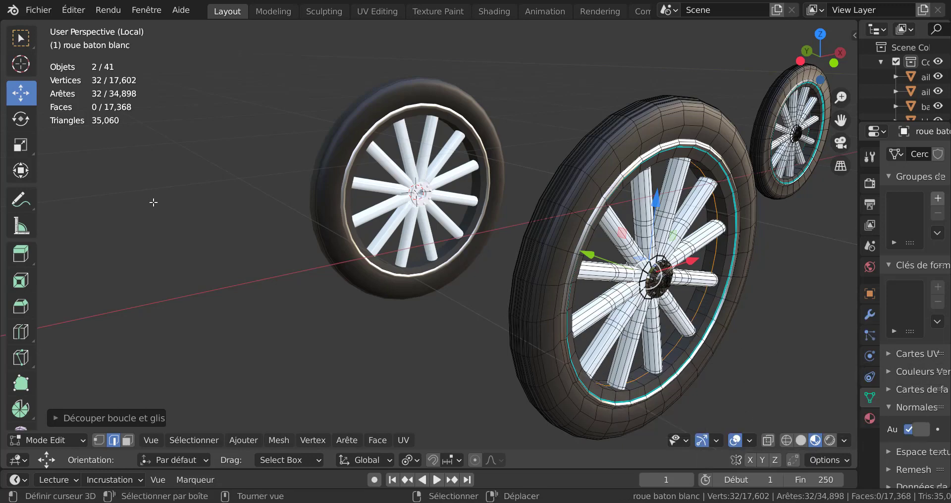
key("shift+s")
left_click(225, 309)
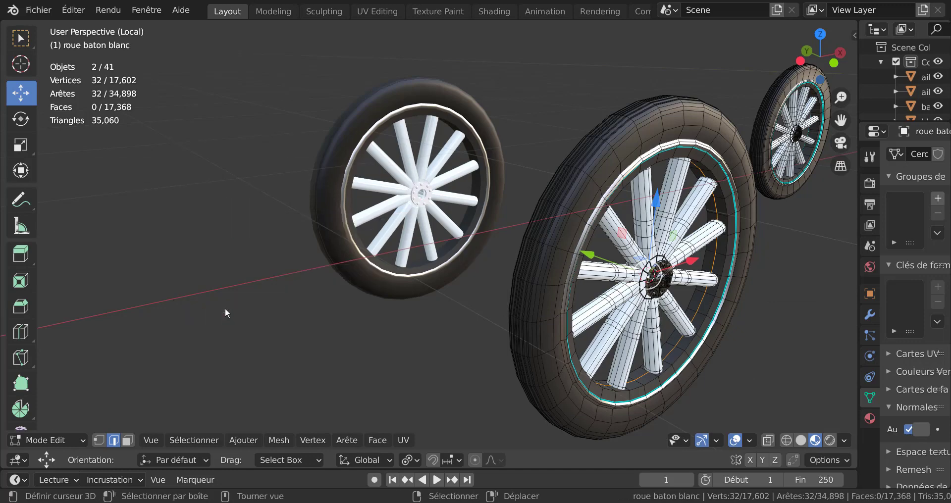
Return to Object Mode and set the selected wheels' origins to the 3D cursor
key("Tab")
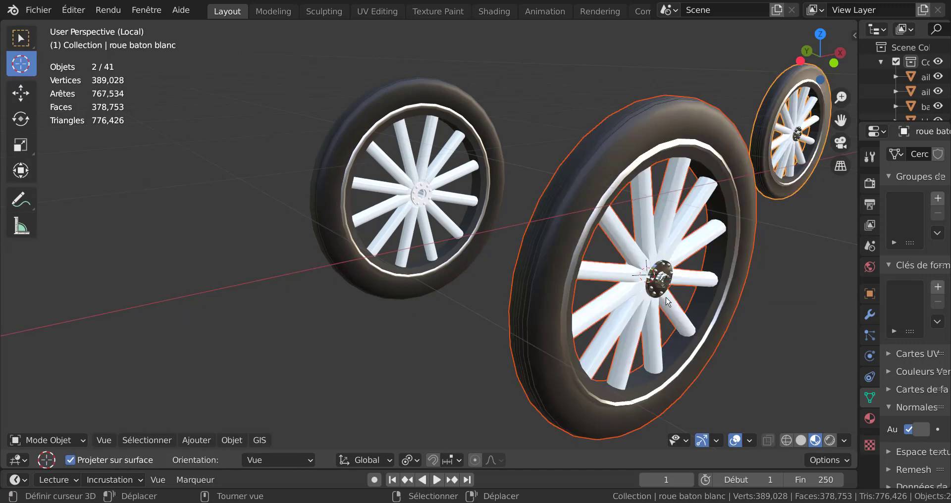
left_click(225, 441)
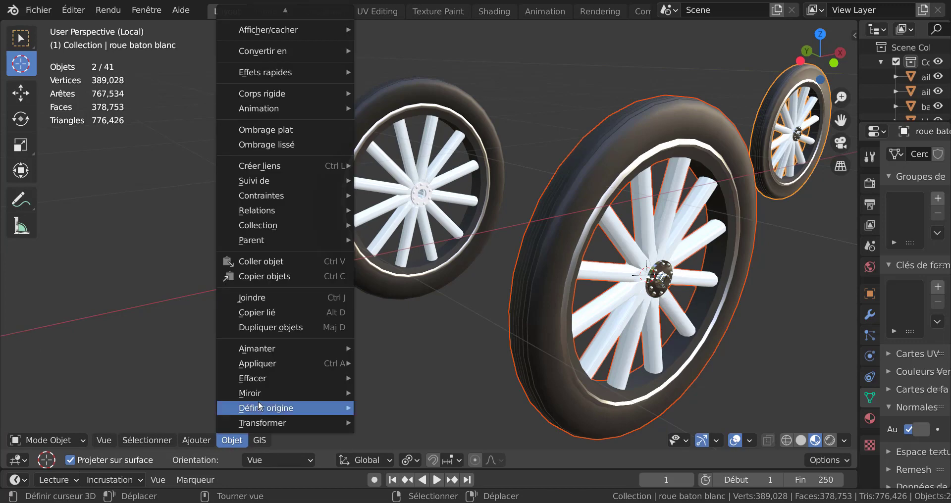
mouse_move(260, 409)
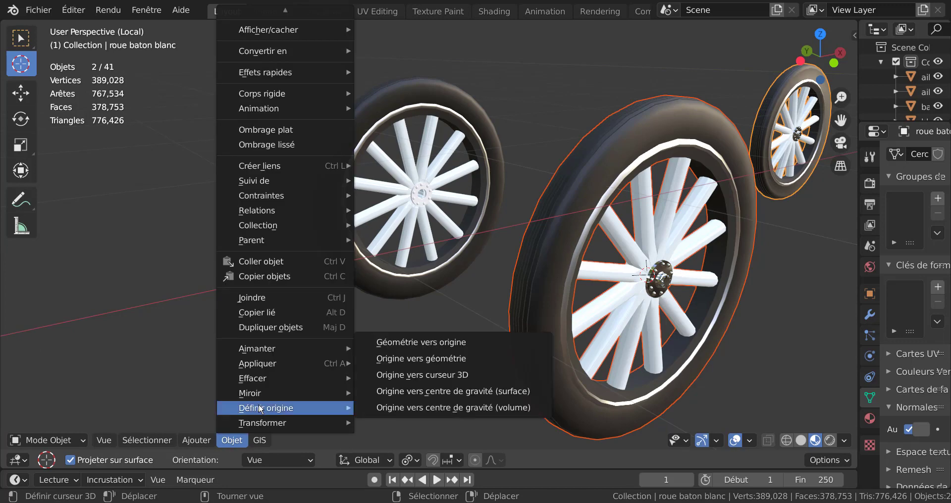
left_click(424, 375)
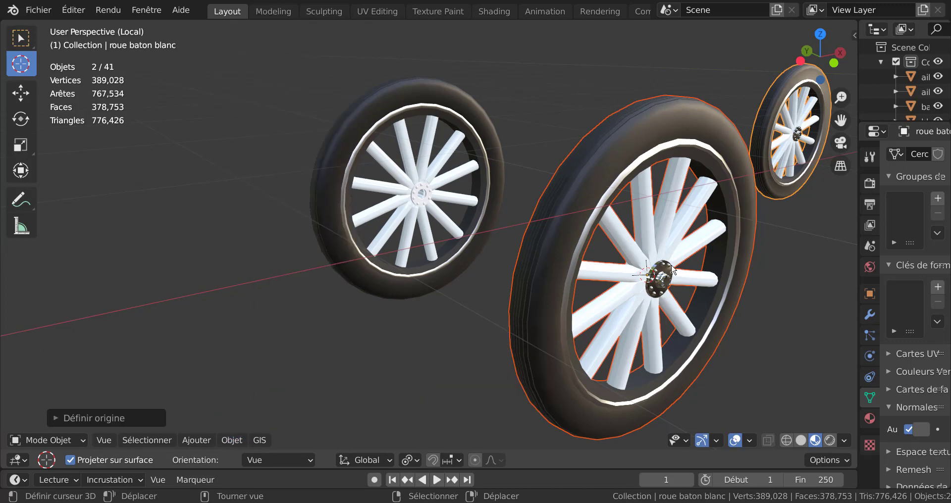
scroll(672, 267, "down", 2)
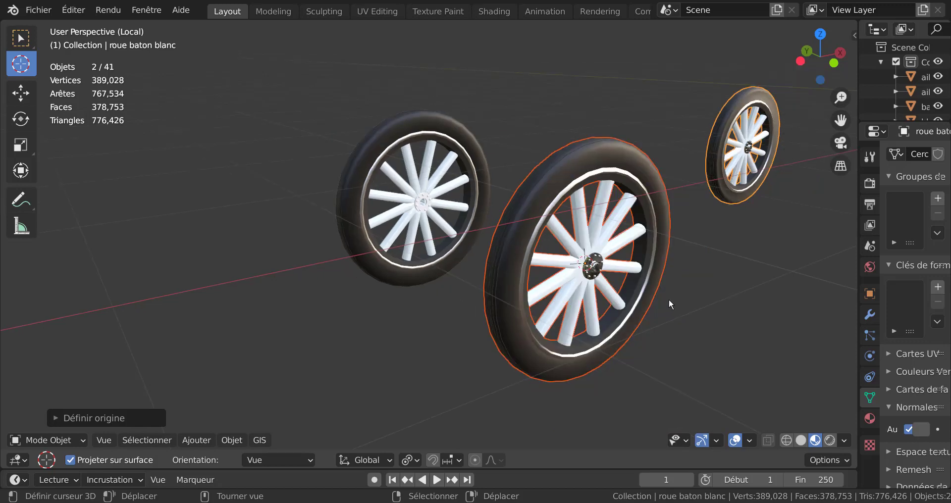
Select only the newly separated wheel and test-rotate it about the global Y axis to check its origin
left_click(643, 298)
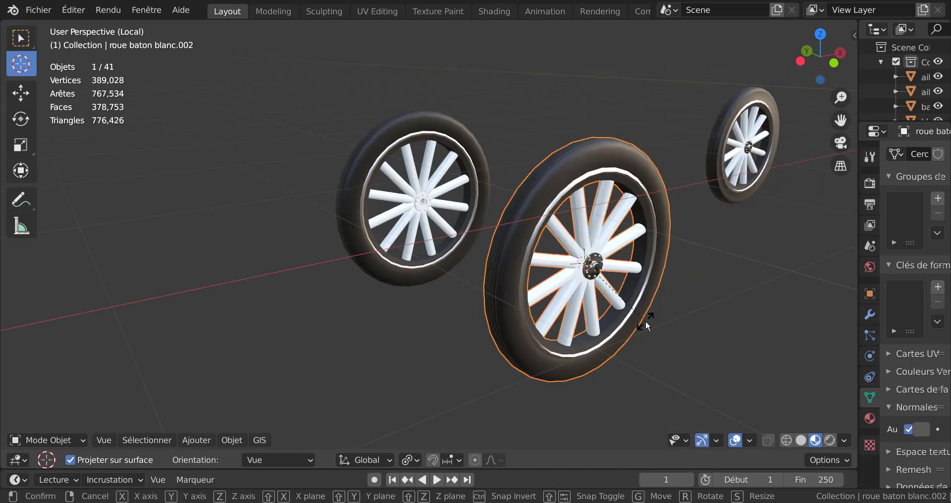
key("r")
key("y")
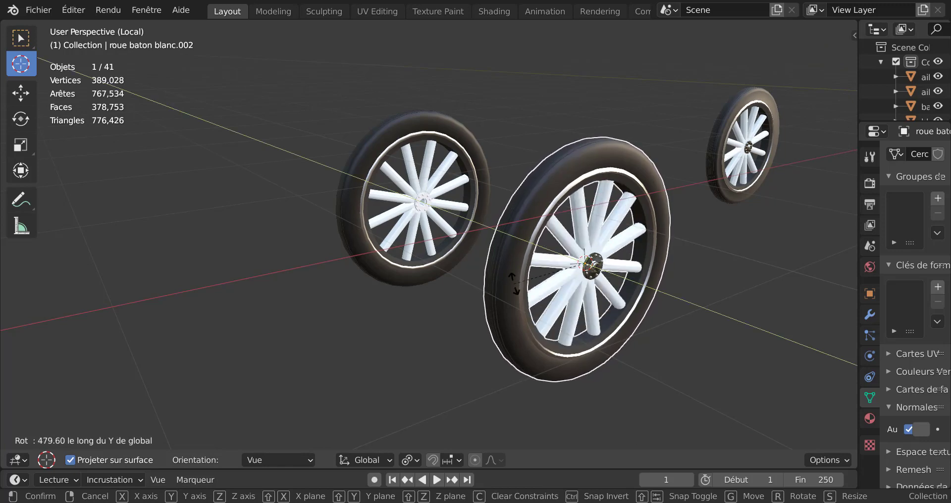
right_click(537, 292)
Delete the object that holds the other two unseparated white-spoked wheels
middle_click_drag(537, 292, 490, 271)
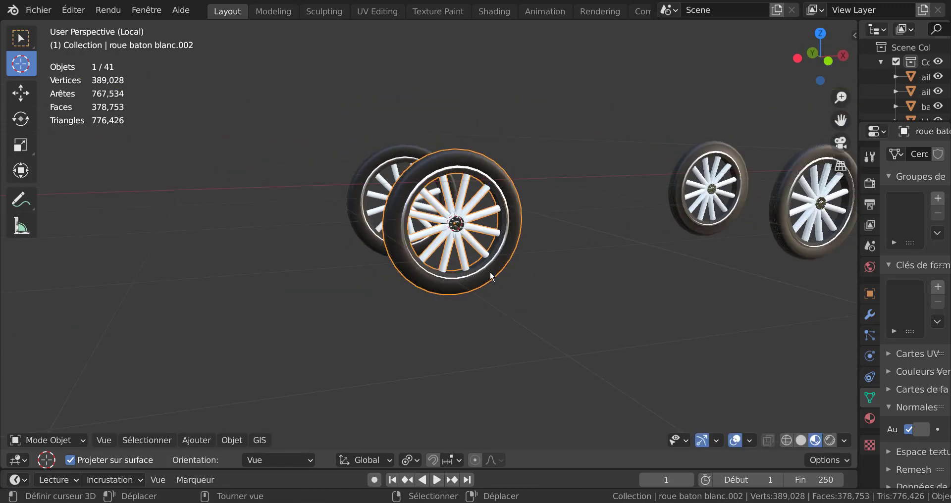
middle_click_drag(550, 272, 650, 234)
left_click(713, 232)
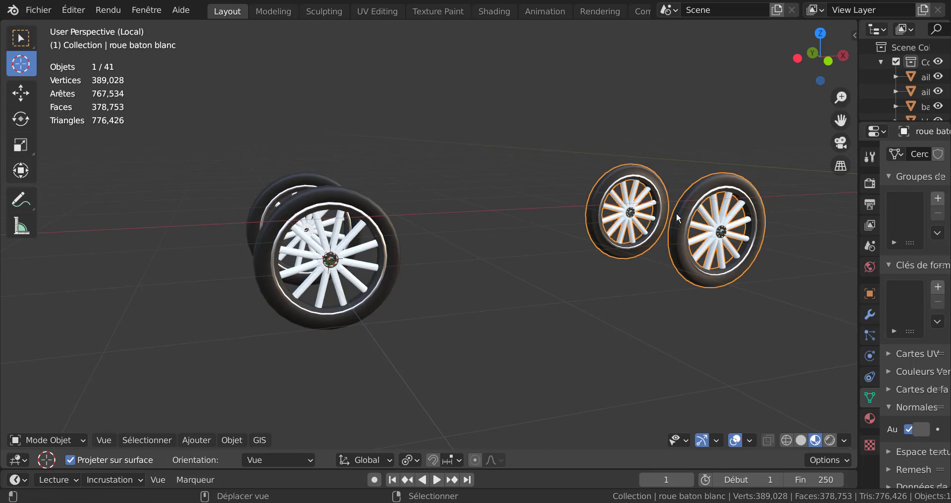
key("x")
left_click(652, 255)
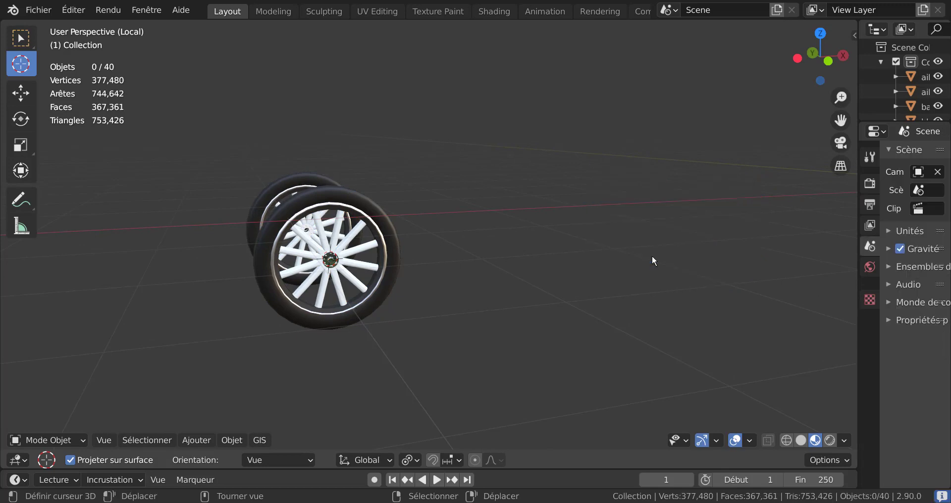
Select the newly separated outward-facing wheel and leave local view to bring back the whole scene
left_click(379, 269)
middle_click_drag(497, 282, 558, 270)
scroll(591, 264, "down", 4)
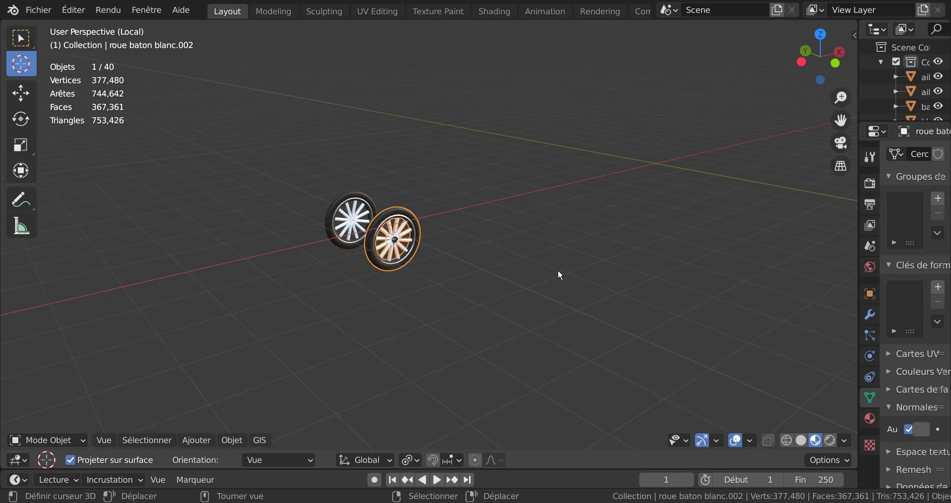
key("KP_Divide")
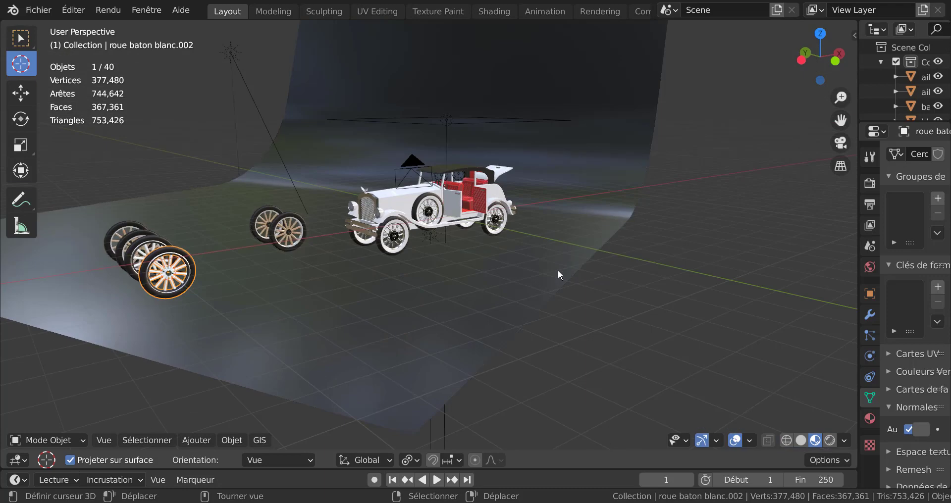
Delete the large curved backdrop plane under and behind the car
scroll(552, 271, "up", 5)
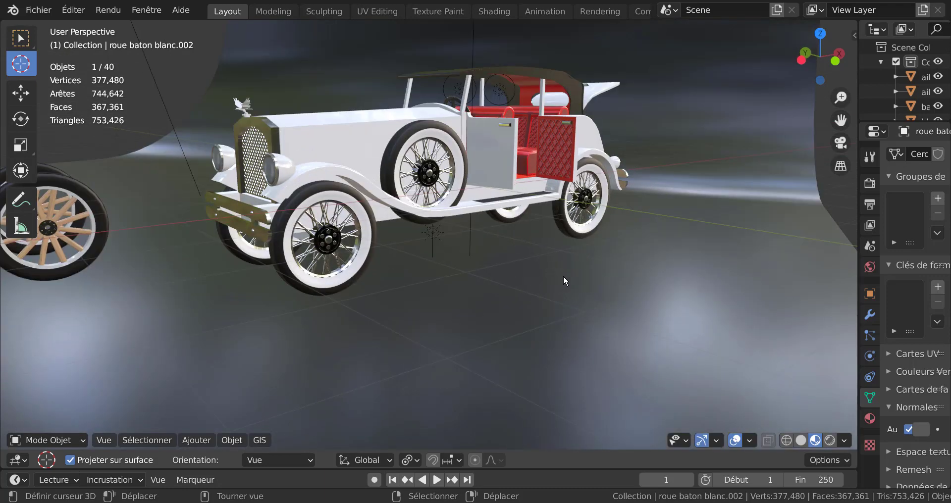
scroll(564, 275, "down", 5)
left_click(554, 273)
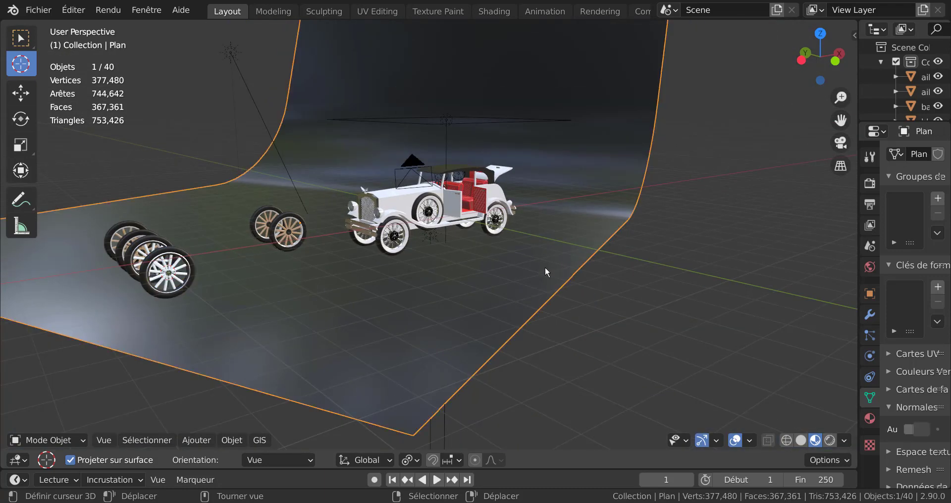
key("Delete")
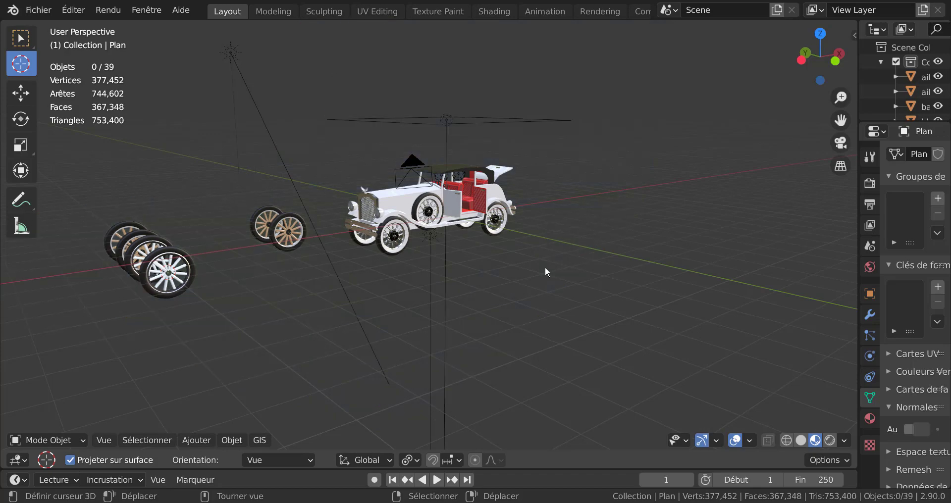
Select the front axle with its wheels from beneath the car and test-move it to see which parts belong together
middle_click_drag(545, 266, 562, 282)
scroll(574, 250, "up", 4)
left_click(477, 314)
key("g")
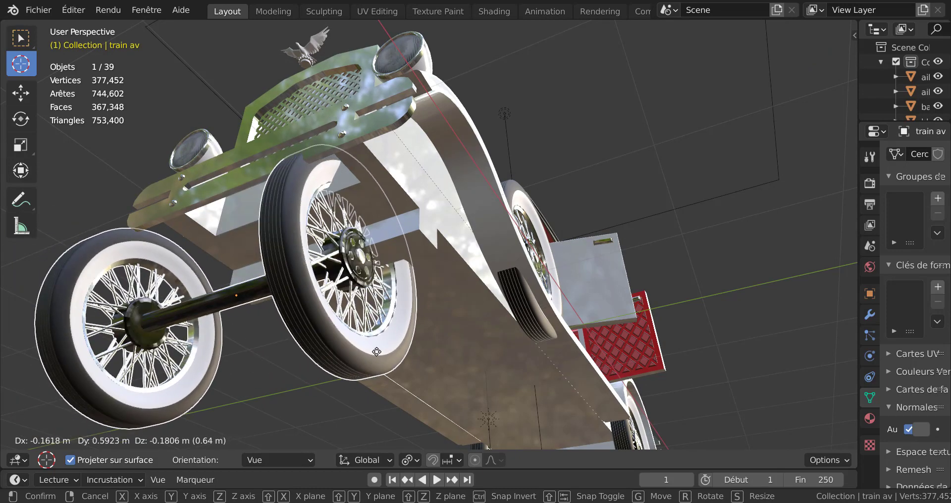
right_click(397, 344)
Select the chassis, isolate it in local view to examine its underside, and return to the full scene
middle_click_drag(501, 317, 543, 280)
right_click(544, 281)
scroll(543, 281, "down", 1)
scroll(543, 280, "down", 2)
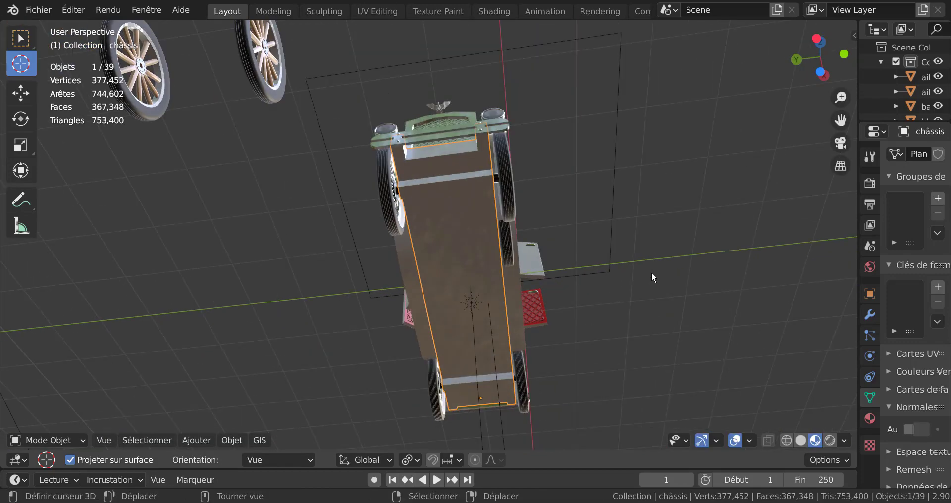
key("KP_Divide")
middle_click_drag(672, 233, 444, 280)
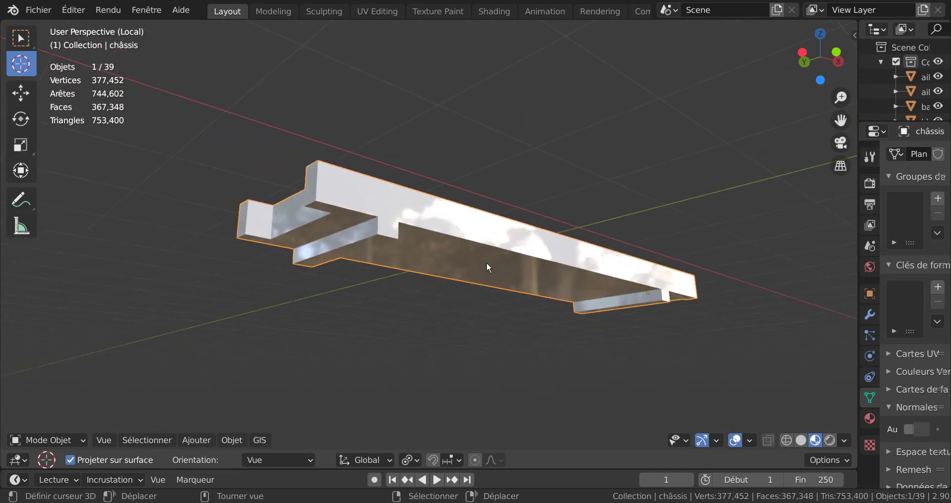
key("KP_Divide")
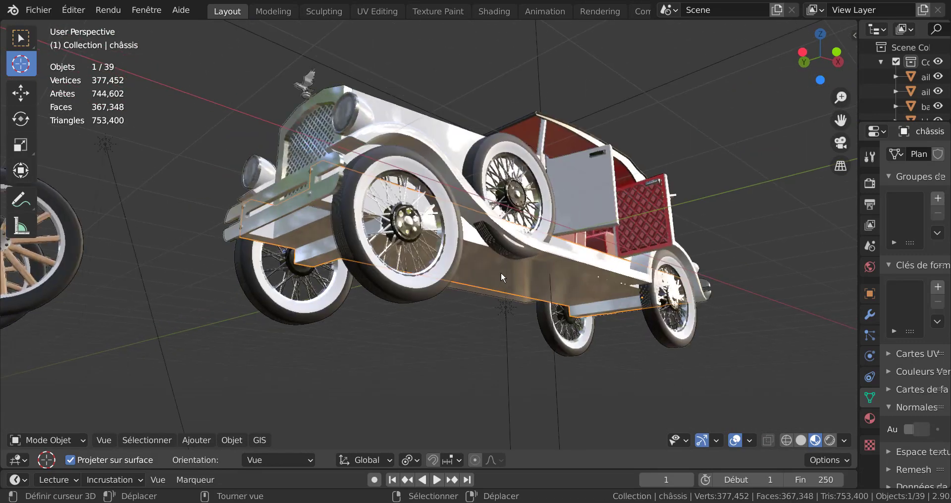
Select the front axle assembly, isolate it to examine its wire-spoked wheels, and return to the full scene
left_click(504, 157)
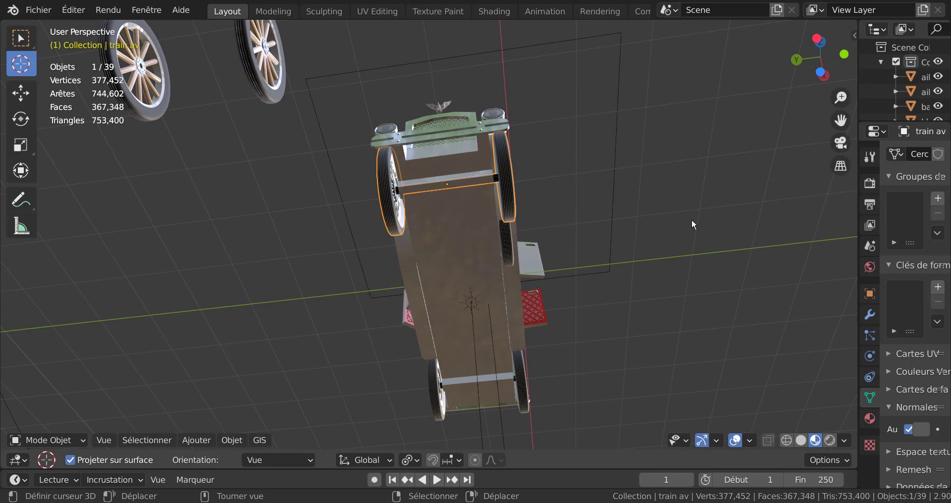
key("KP_Divide")
middle_click_drag(674, 220, 612, 313)
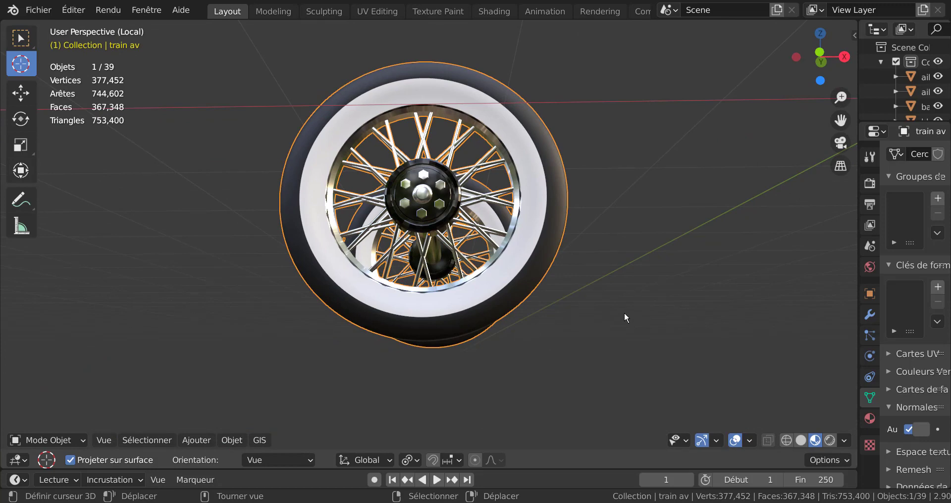
key("KP_Divide")
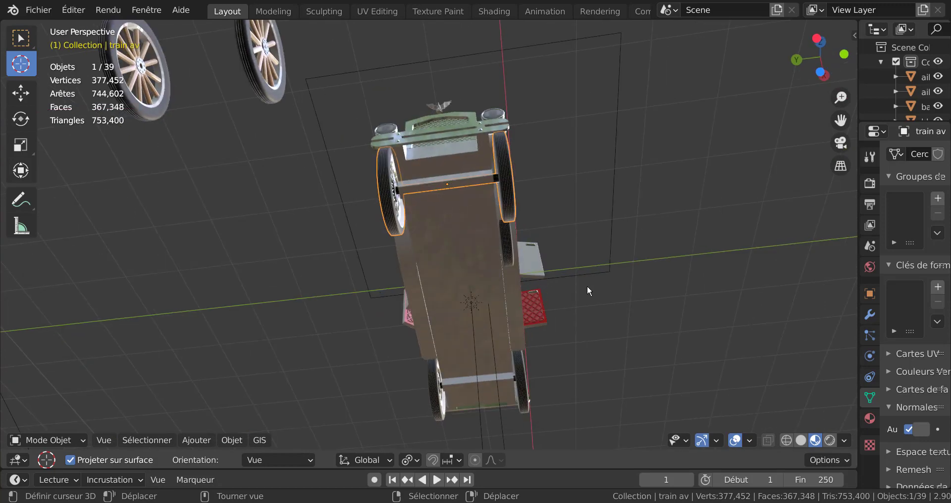
Inspect the chassis mesh from beneath in Edit mode, and return to Object mode with the car and spare wheels in view
scroll(510, 203, "up", 6)
left_click(543, 183)
key("Tab")
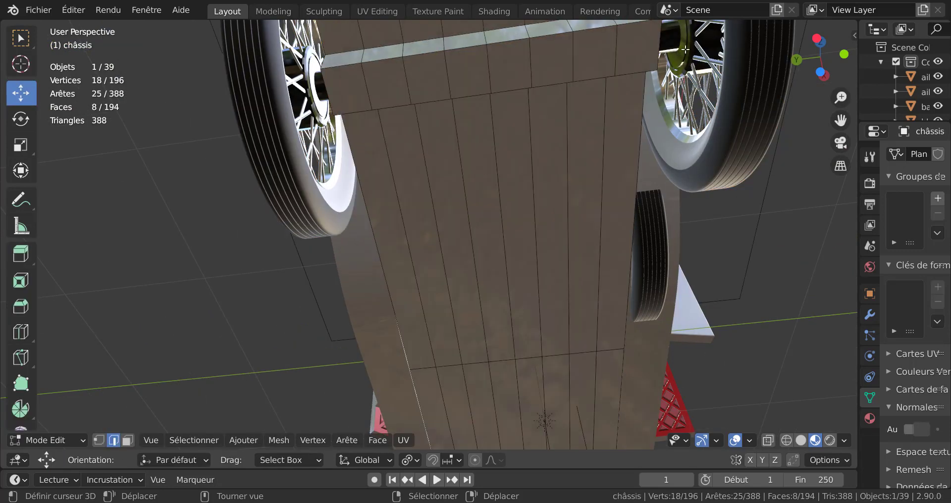
scroll(681, 48, "down", 2)
middle_click_drag(557, 129, 557, 153)
scroll(737, 214, "down", 3)
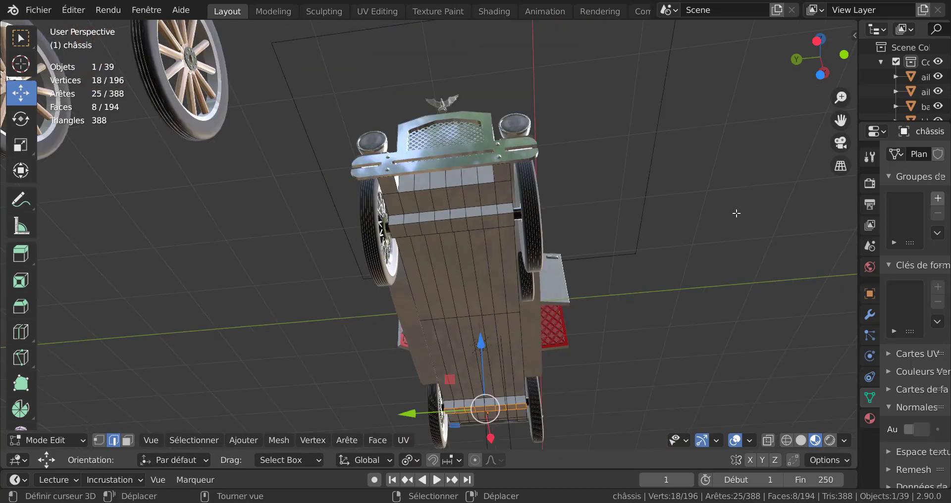
scroll(327, 245, "down", 1)
middle_click_drag(474, 253, 519, 287)
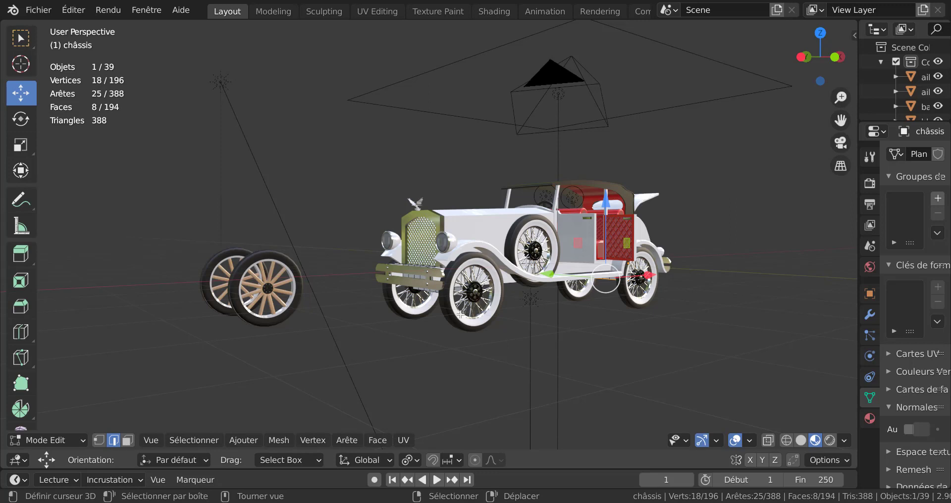
scroll(461, 315, "up", 1)
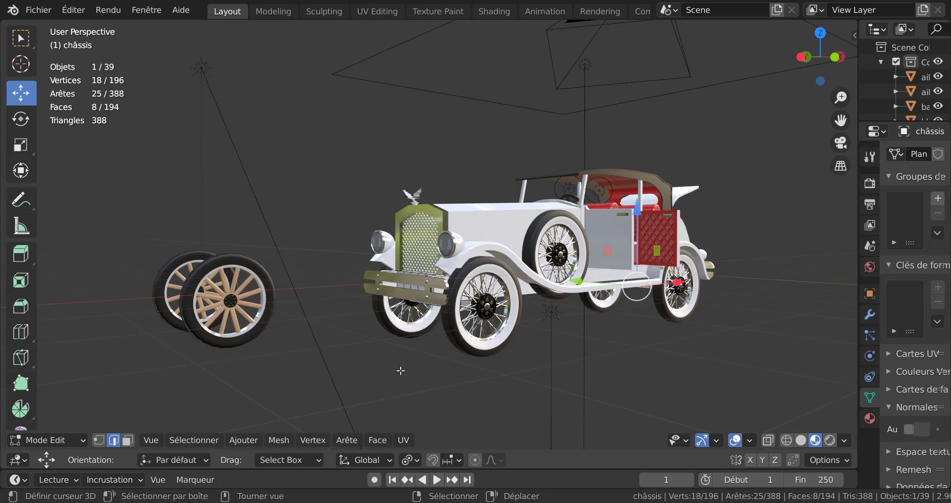
middle_click_drag(400, 371, 532, 381, "shift")
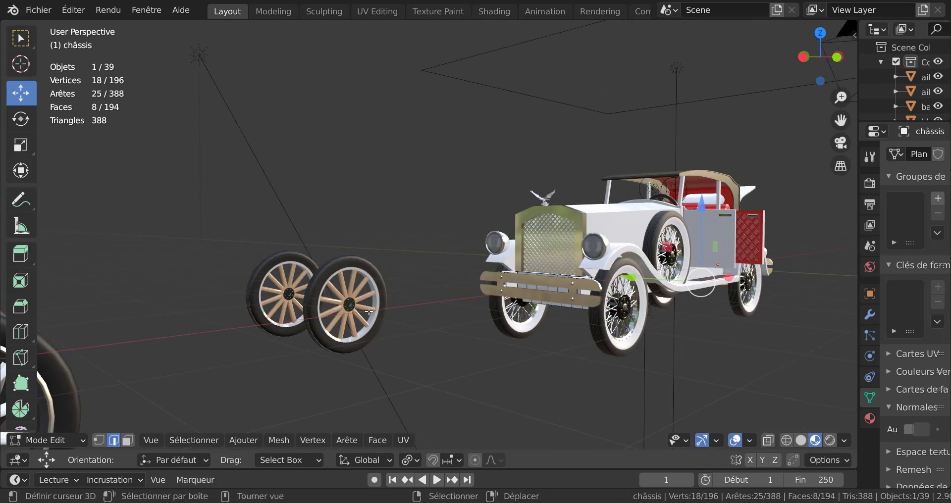
scroll(368, 312, "down", 2)
middle_click_drag(262, 342, 329, 340, "shift")
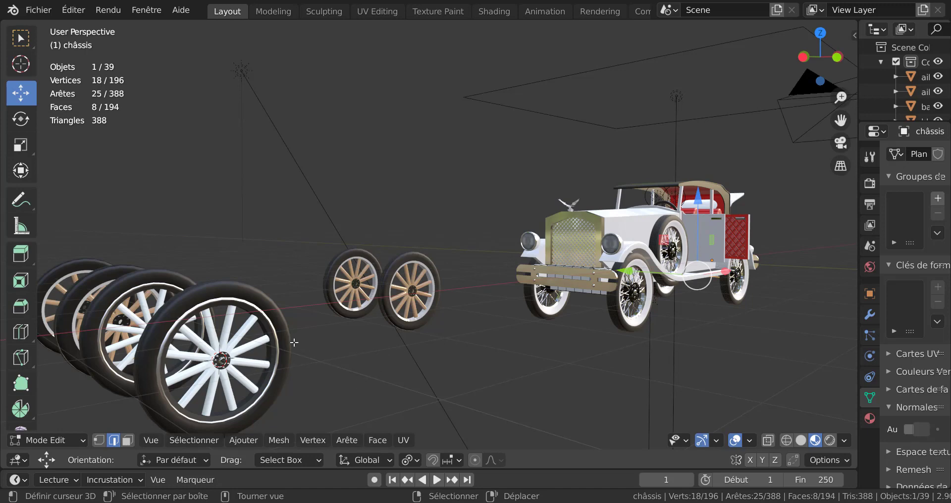
key("Tab")
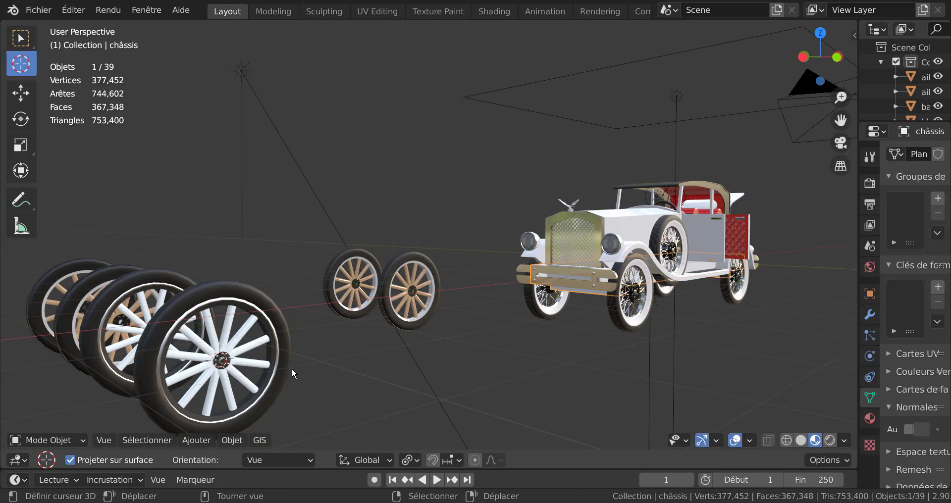
Select both spare wheels with white wooden-style spokes and isolate them in local view
left_click(290, 354)
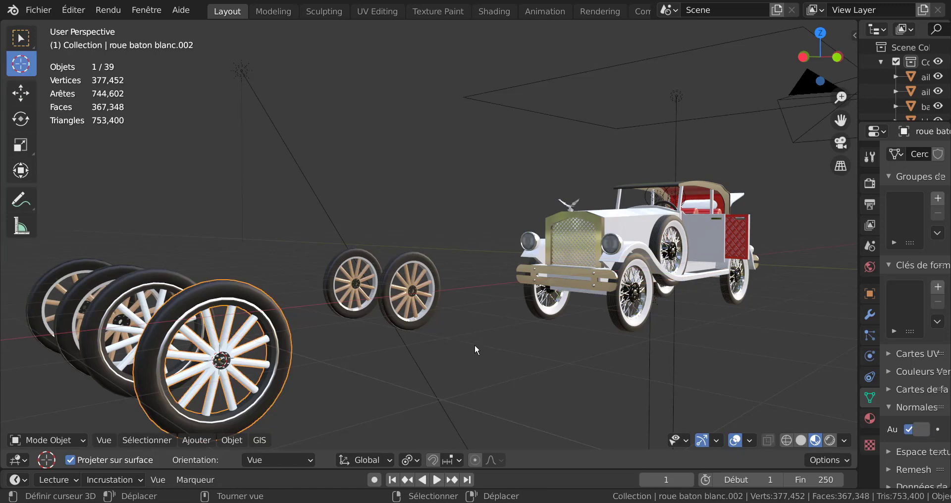
middle_click_drag(315, 314, 476, 401)
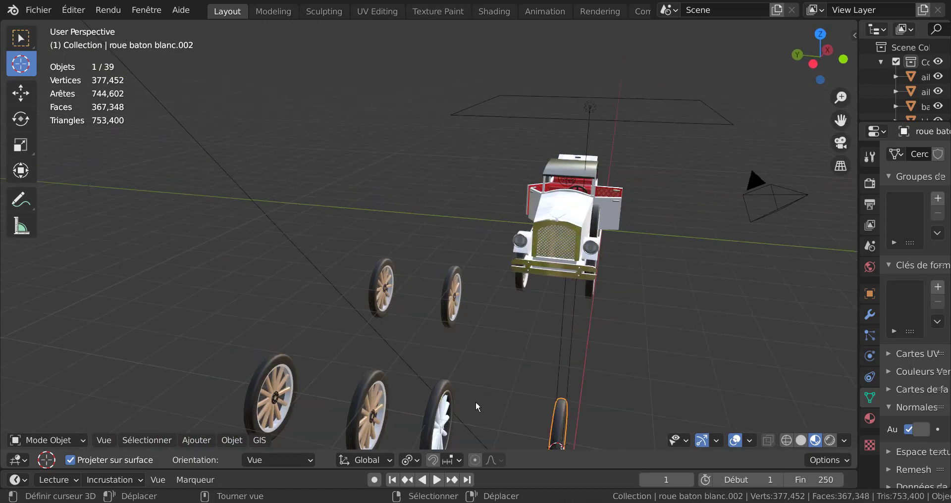
left_click(443, 416, "shift")
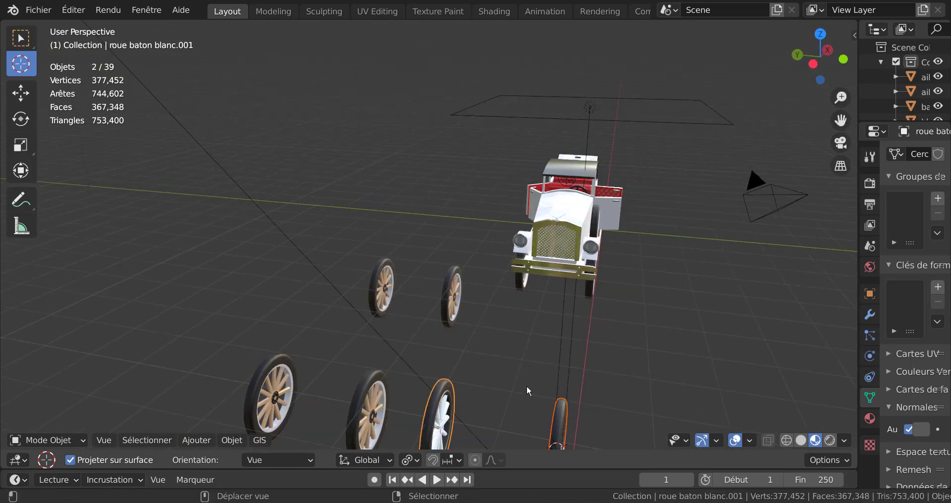
scroll(629, 348, "down", 3)
scroll(629, 349, "up", 2)
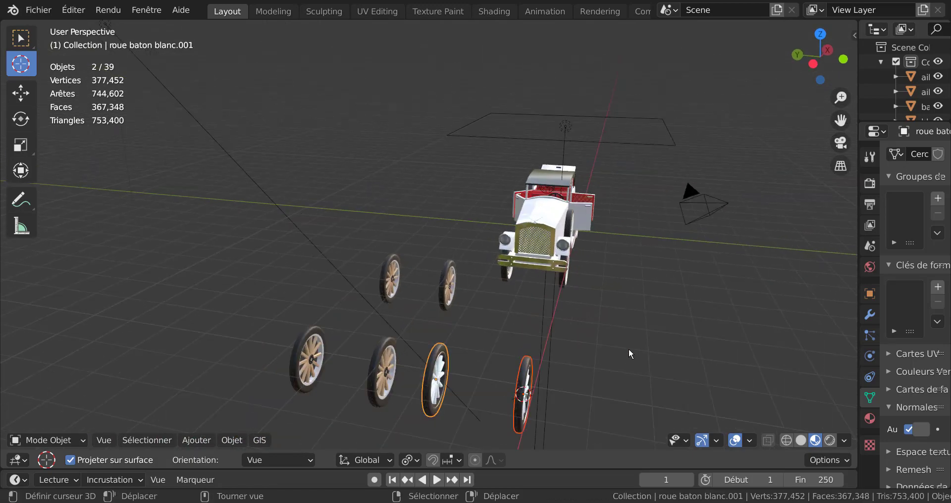
key("KP_Divide")
Test-move one of the isolated white-spoked wheels to check whether it is separate from the other
key("Tab")
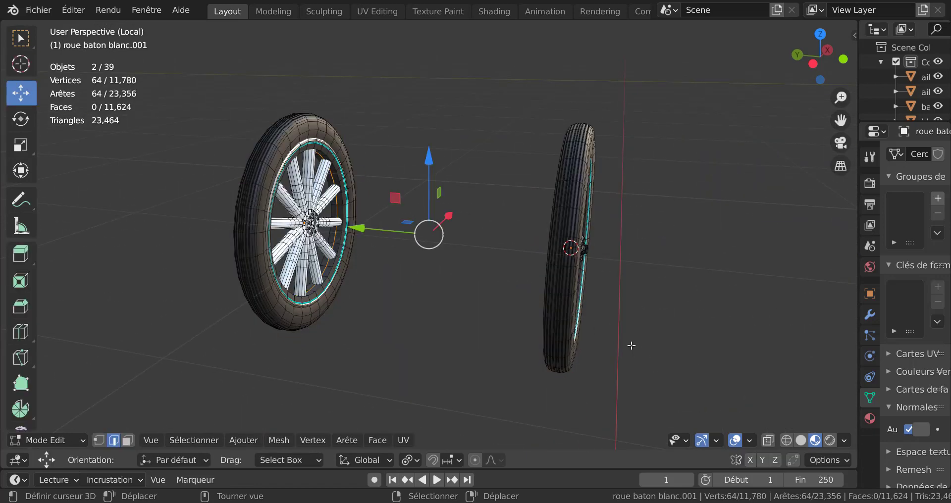
key("Tab")
right_click_drag(578, 284, 619, 335)
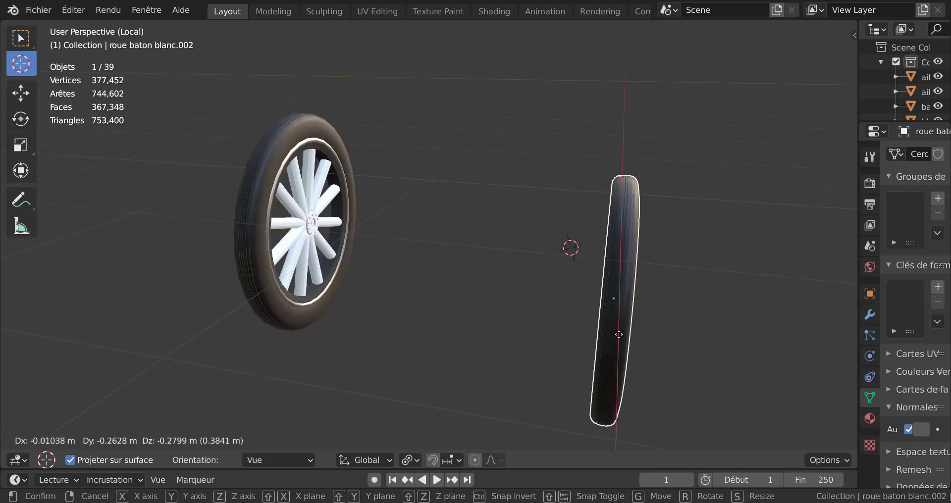
right_click(609, 334)
middle_click_drag(598, 336, 646, 364)
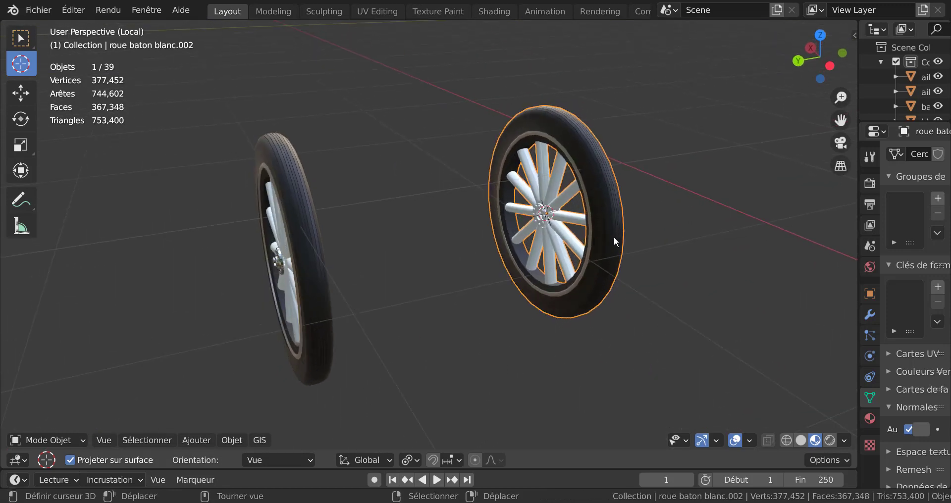
Select both isolated white-spoked wheels and join them into a single object
left_click(316, 230, "shift")
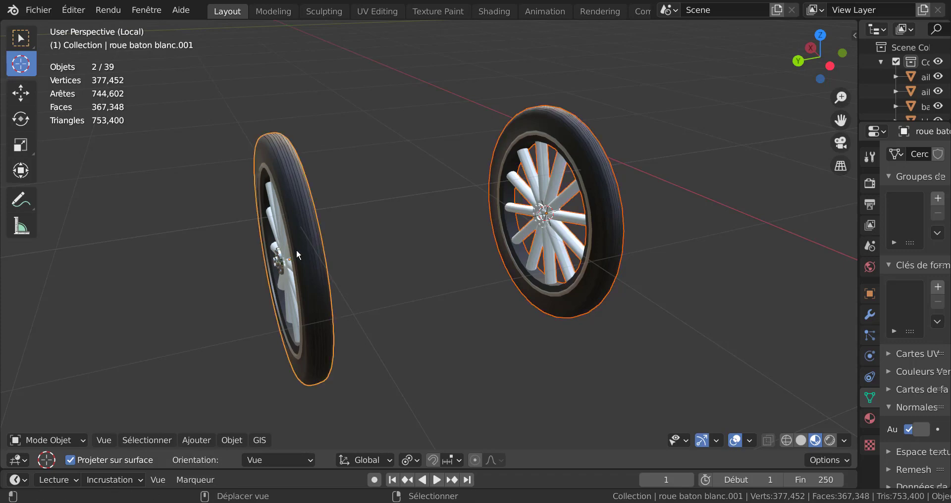
middle_click_drag(500, 350, 438, 353)
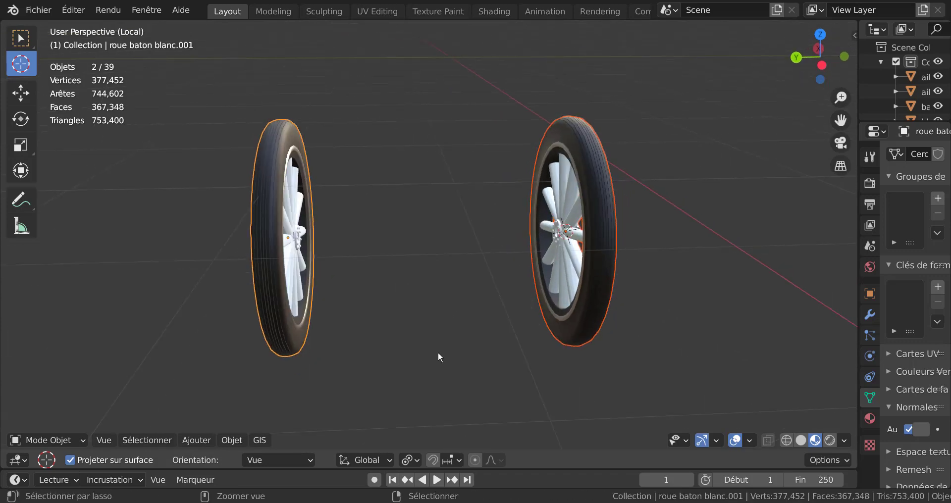
key("ctrl+j")
left_click(438, 353)
Examine the mesh of the joined wheels in Edit mode and test-move the object to check that both wheels belong together
key("Tab")
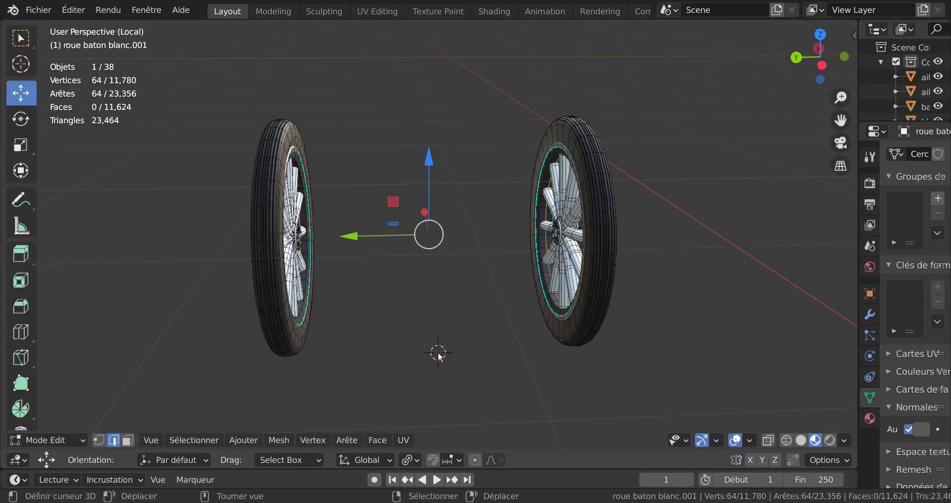
middle_click_drag(426, 382, 361, 367)
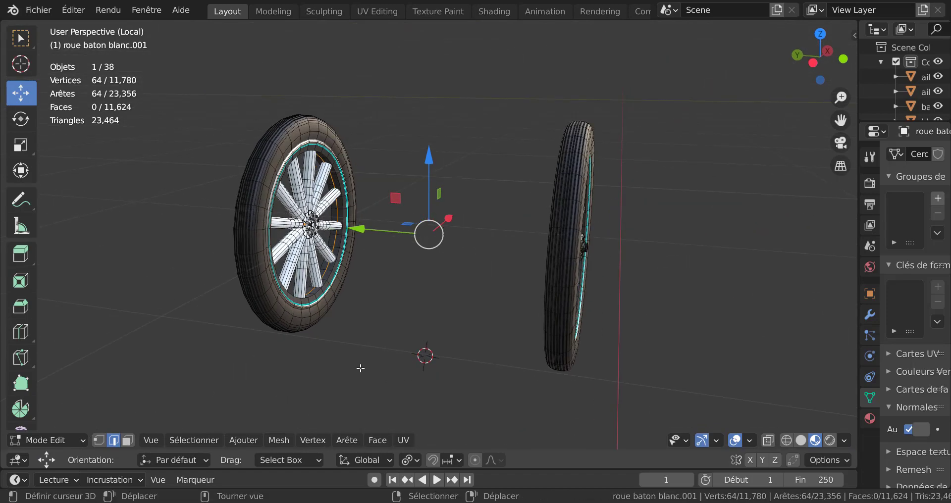
scroll(367, 351, "up", 4)
middle_click_drag(430, 349, 472, 352, "shift")
scroll(417, 321, "up", 3)
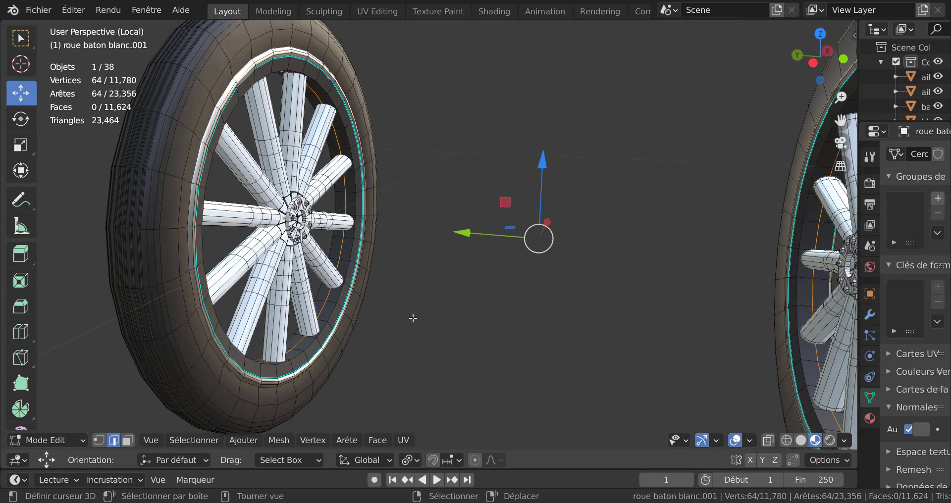
scroll(244, 260, "down", 6)
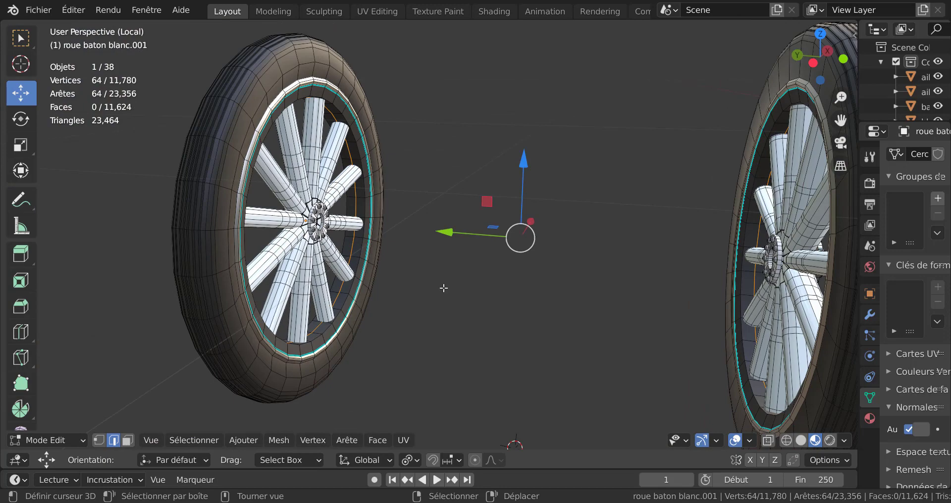
key("Tab")
scroll(465, 311, "down", 2)
key("g")
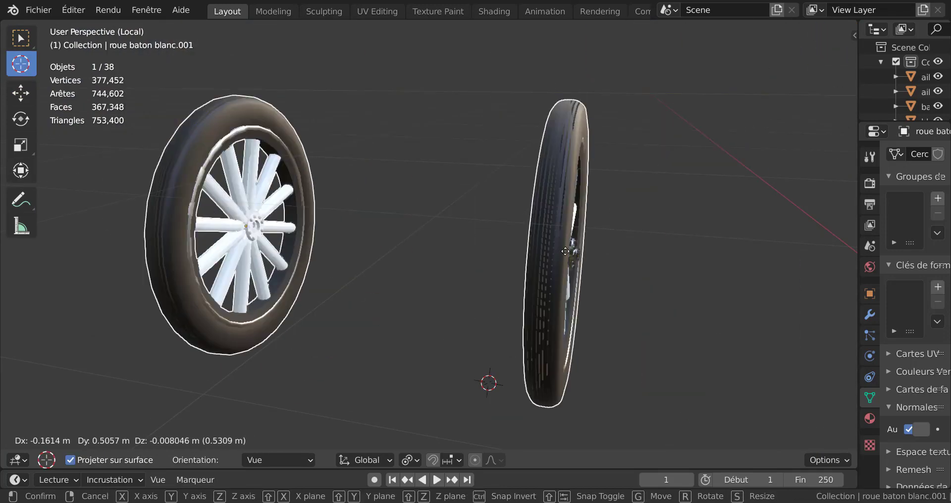
right_click(415, 294)
Select the whole bolted hub plate of the first wheel and move it along Y into the centre of its spokes
key("Tab")
scroll(415, 294, "up", 5)
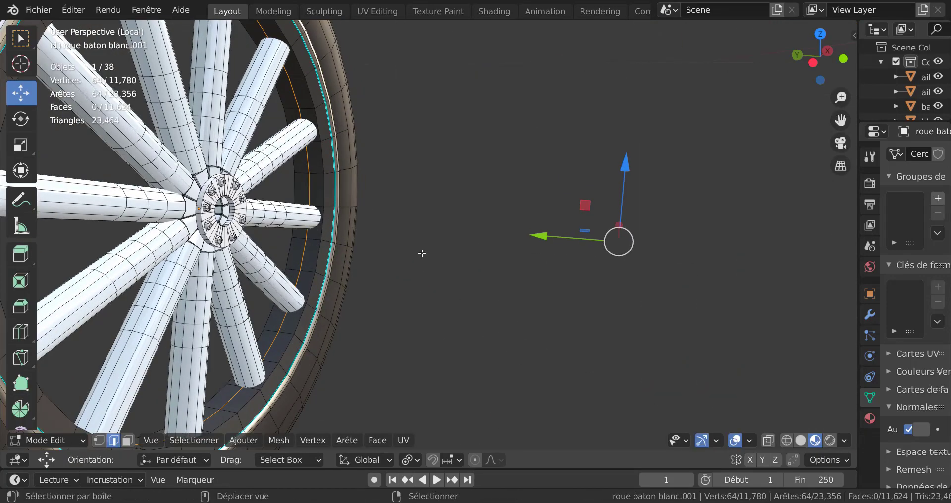
middle_click_drag(423, 253, 837, 407, "shift")
scroll(404, 336, "up", 4)
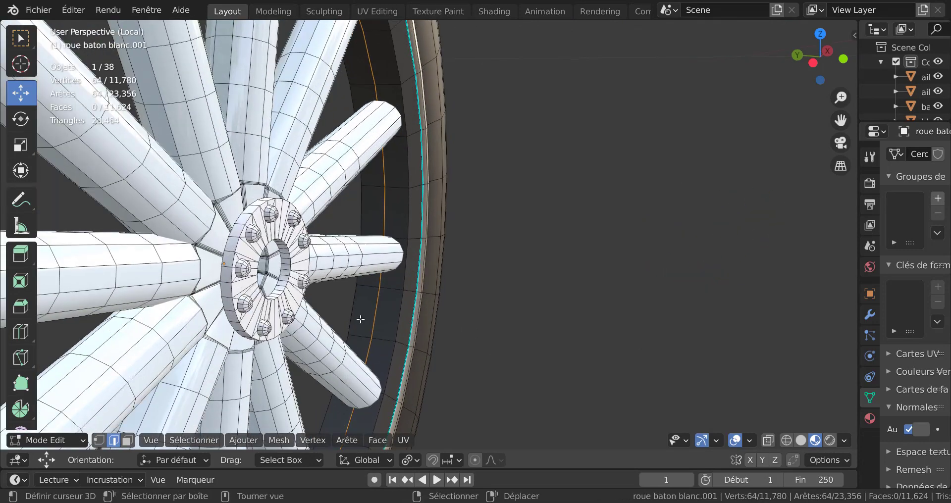
left_click(292, 253, "alt")
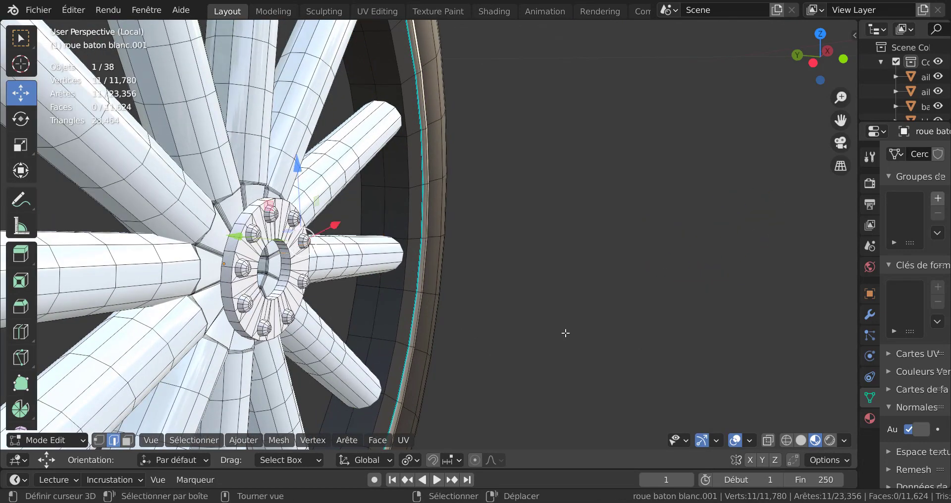
key("ctrl+l")
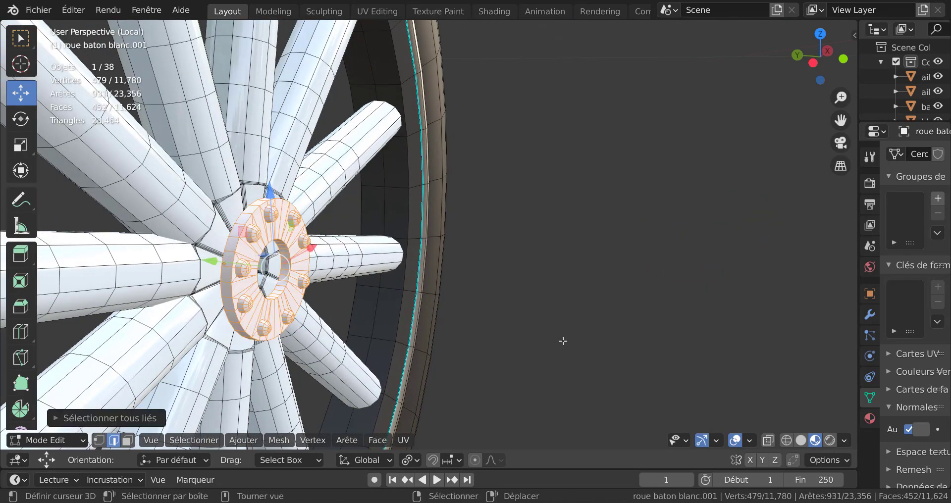
middle_click_drag(563, 341, 610, 318)
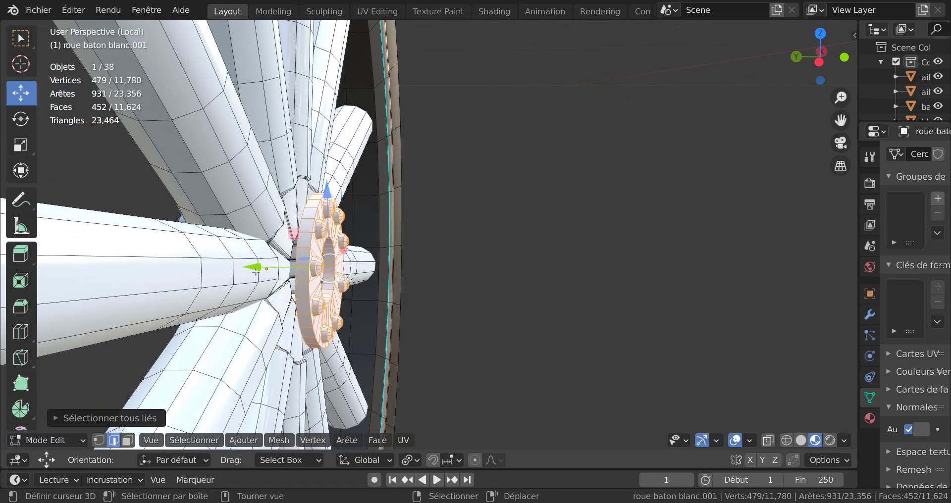
left_click_drag(256, 270, 232, 266)
middle_click_drag(233, 265, 411, 300)
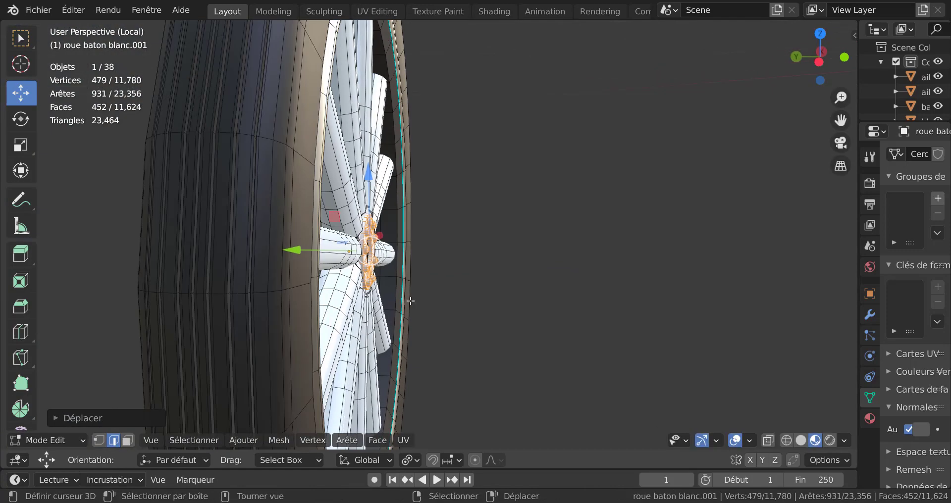
middle_click_drag(631, 296, 351, 282)
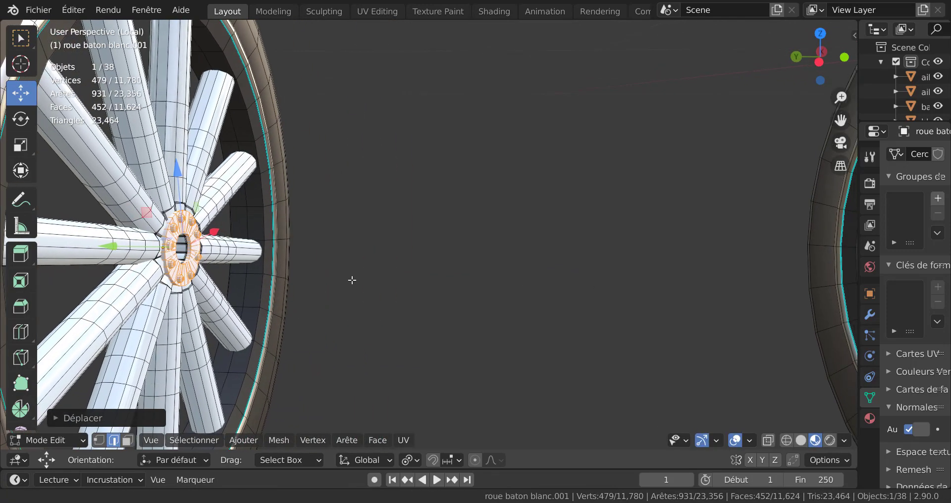
Select the whole bolted hub plate of the opposite wheel, move it along Y against its spokes, and return to Object mode
middle_click_drag(686, 273, 535, 246, "shift")
left_click(660, 242)
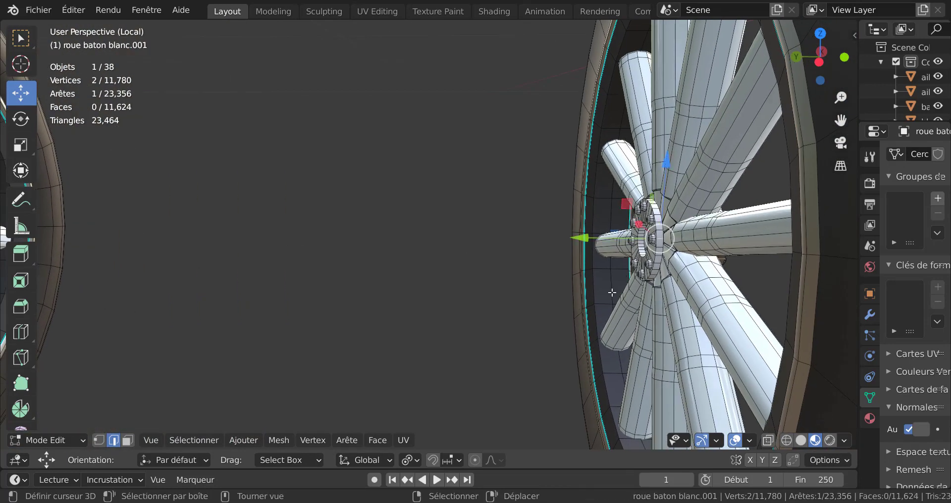
key("ctrl+l")
scroll(613, 293, "up", 1)
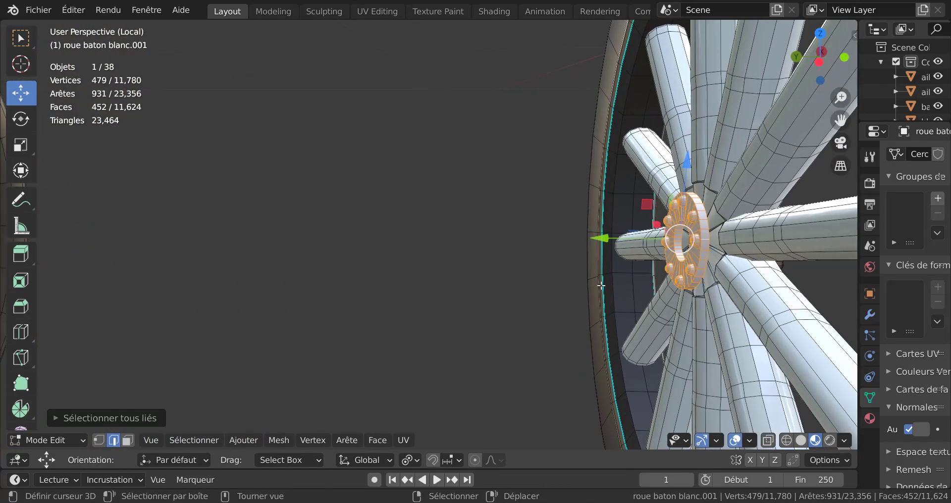
left_click_drag(604, 239, 568, 256)
key("g")
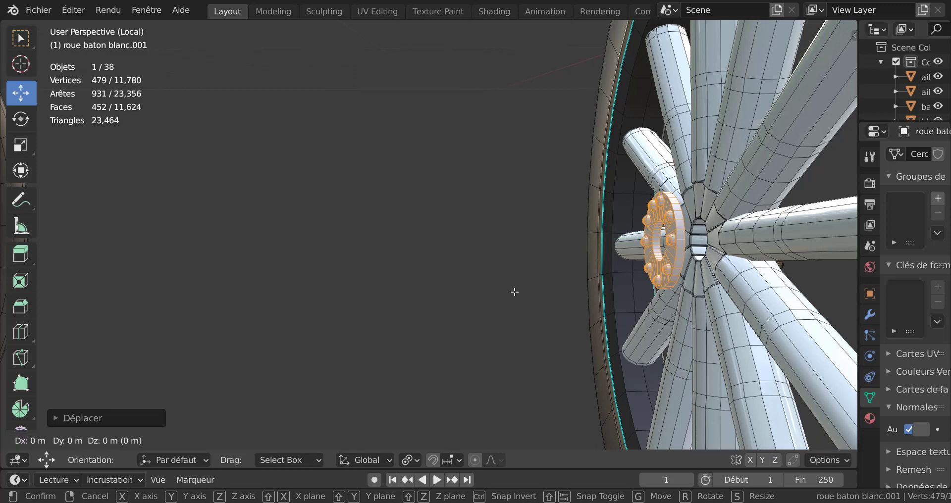
key("y")
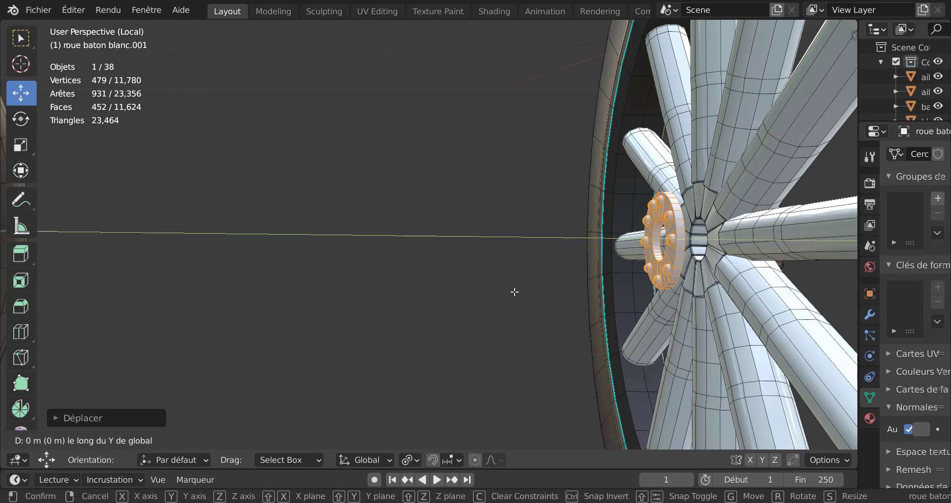
left_click(833, 240)
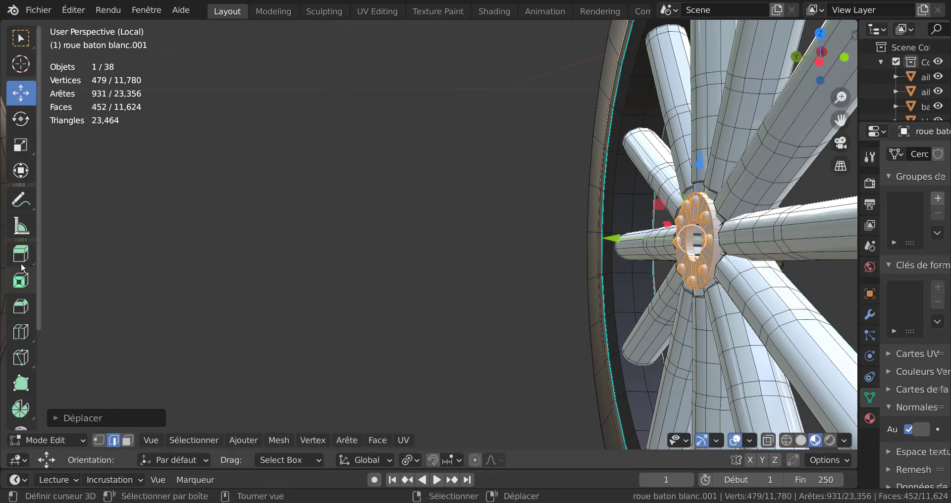
key("Tab")
scroll(95, 239, "down", 4)
middle_click_drag(176, 274, 214, 278)
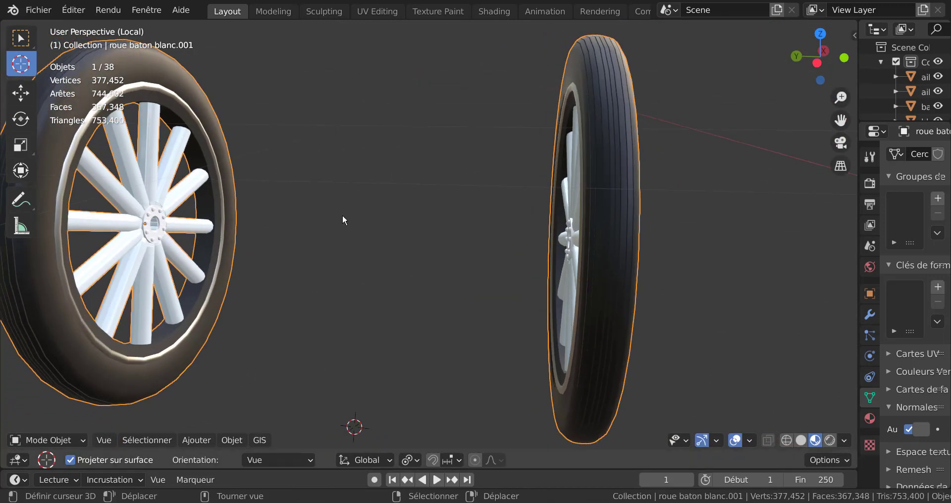
middle_click_drag(387, 257, 491, 259)
scroll(415, 255, "up", 2)
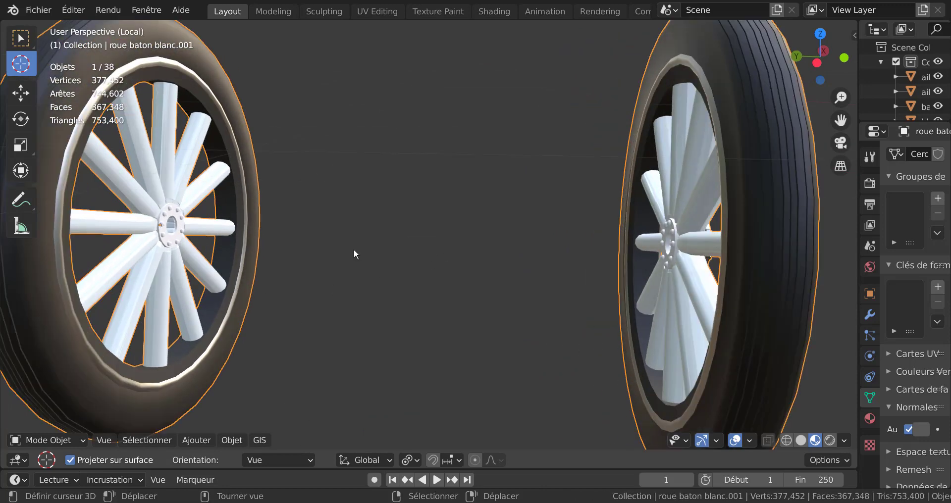
Open the joined wheels in Edit mode and try to select the face loop lining one hub plate's centre hole
key("Tab")
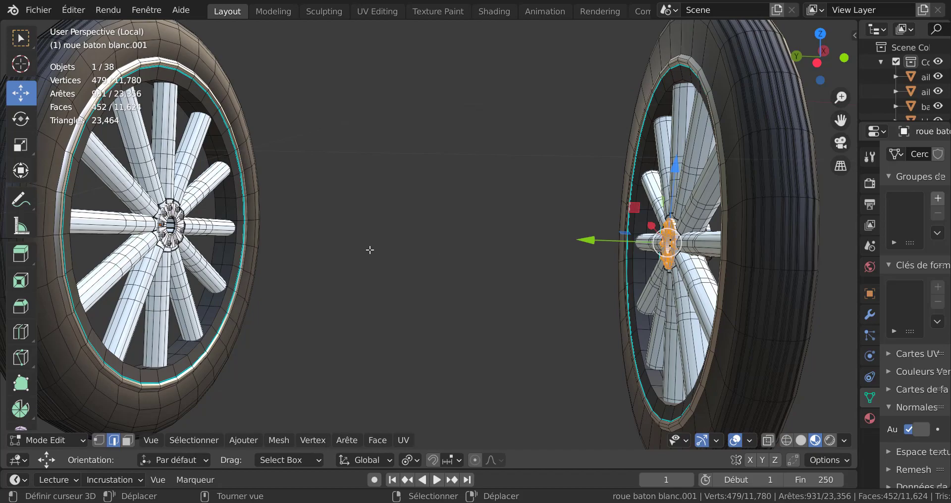
middle_click_drag(370, 251, 409, 321)
scroll(409, 320, "up", 6)
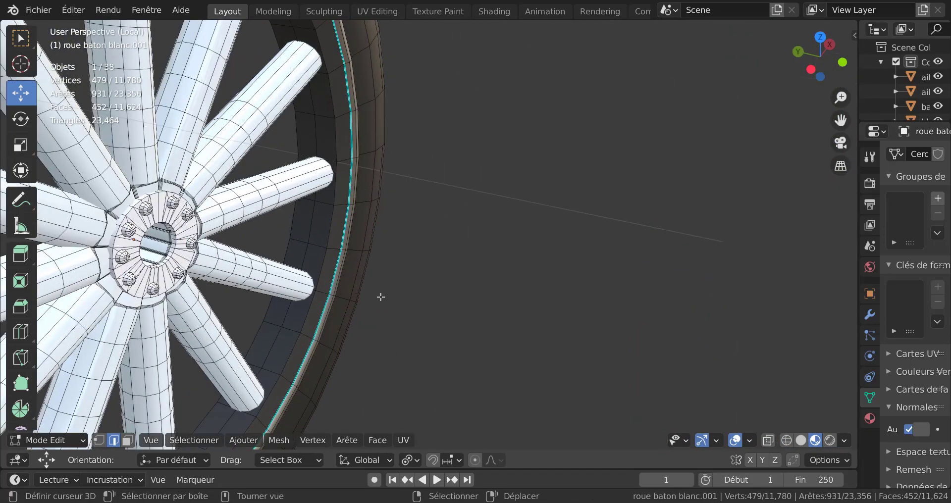
middle_click_drag(325, 280, 892, 307, "shift")
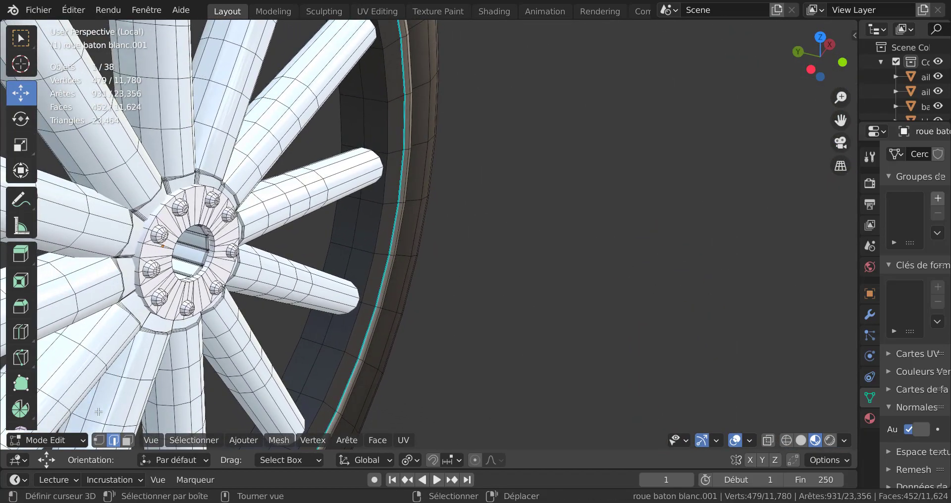
left_click(127, 441)
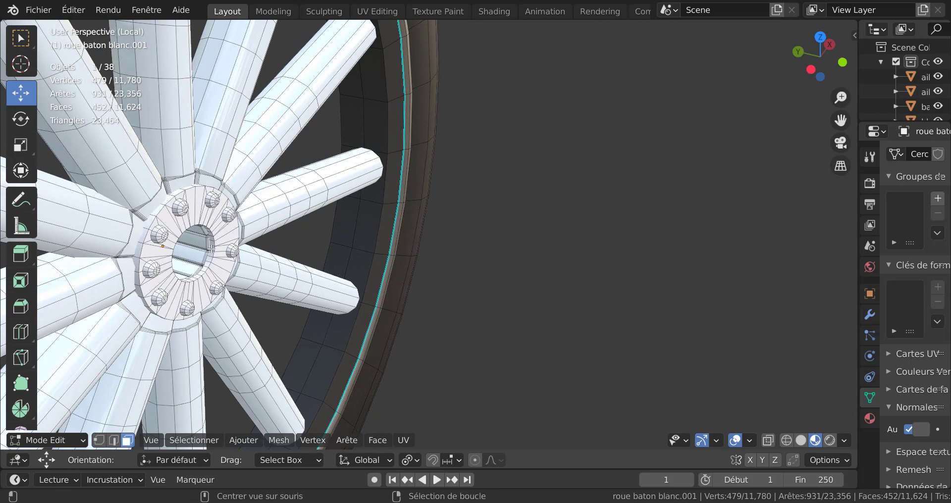
scroll(211, 249, "up", 2)
middle_click_drag(297, 243, 410, 238, "shift")
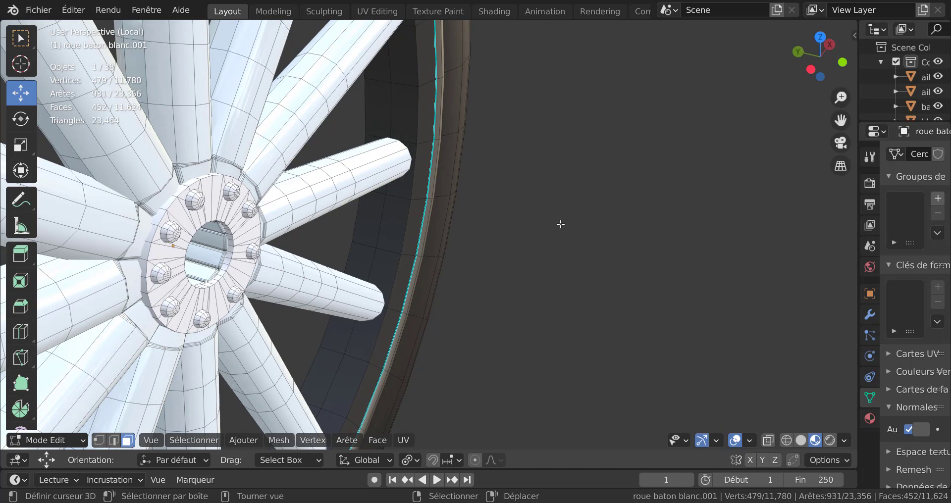
key("q")
scroll(151, 298, "up", 1)
scroll(151, 298, "up", 2)
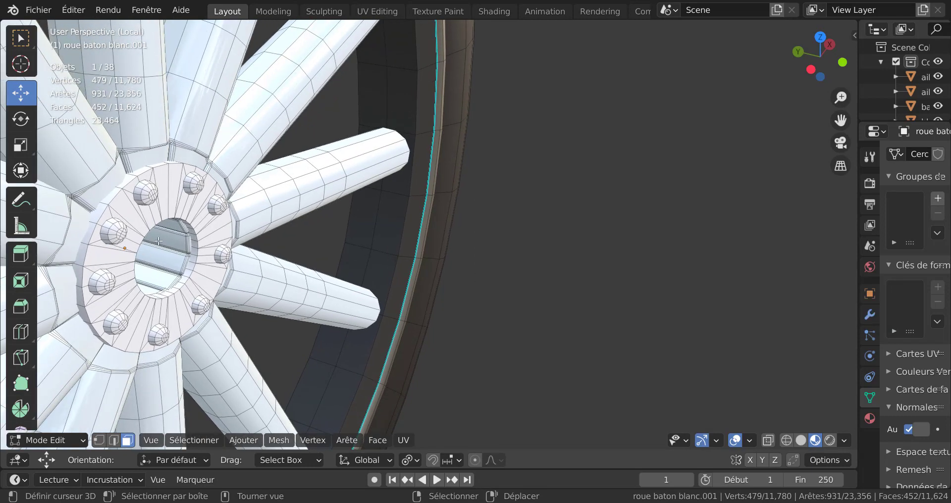
left_click(198, 242, "alt")
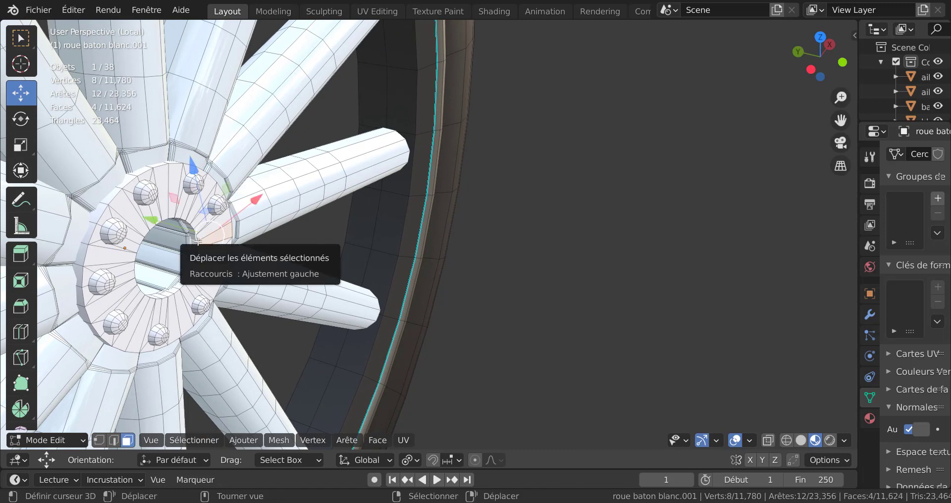
Switch to edge selection with solid shading and try to select the edge loop around the hub plate's centre hole
left_click(114, 440)
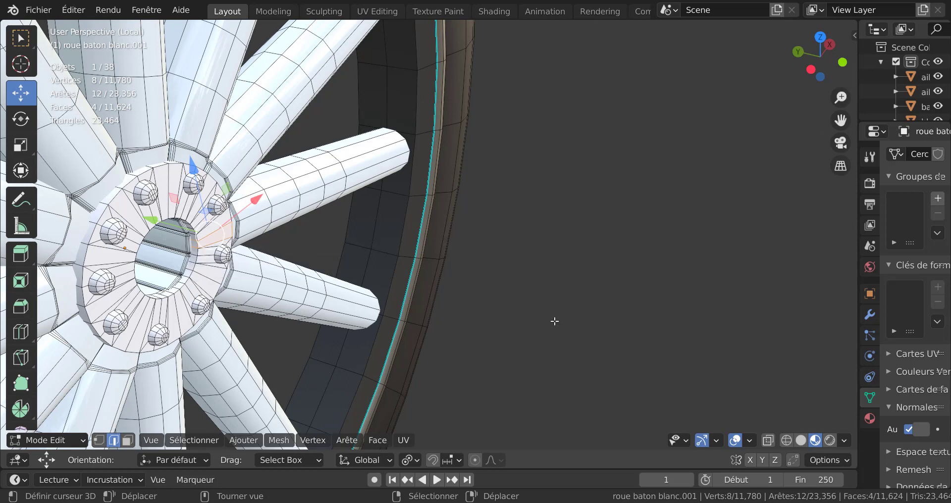
left_click(802, 440)
mouse_move(570, 266)
middle_mouse_down()
mouse_move(699, 225)
mouse_move(562, 244)
middle_mouse_up()
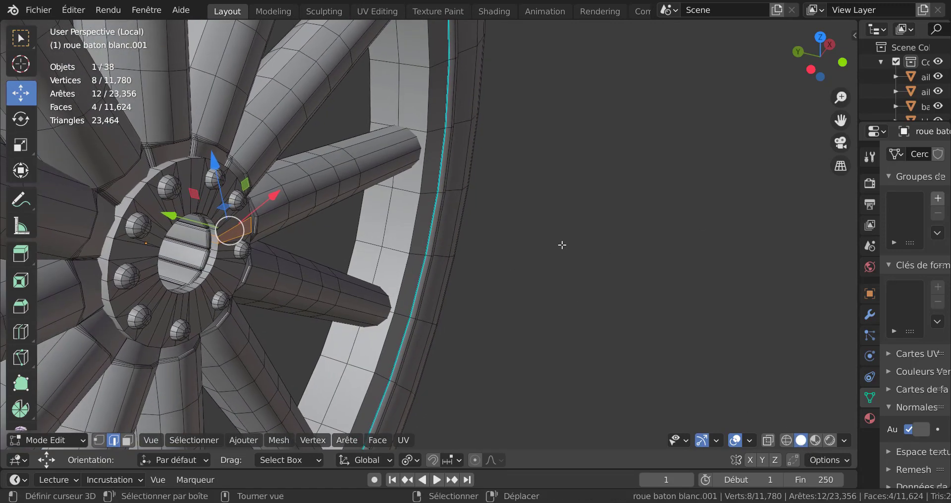
key("KP_Decimal")
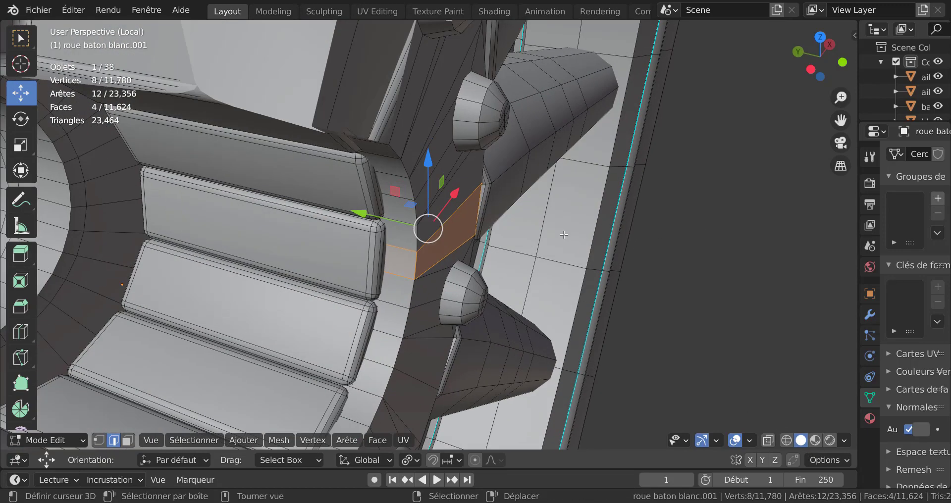
scroll(560, 228, "down", 5)
scroll(411, 311, "up", 6)
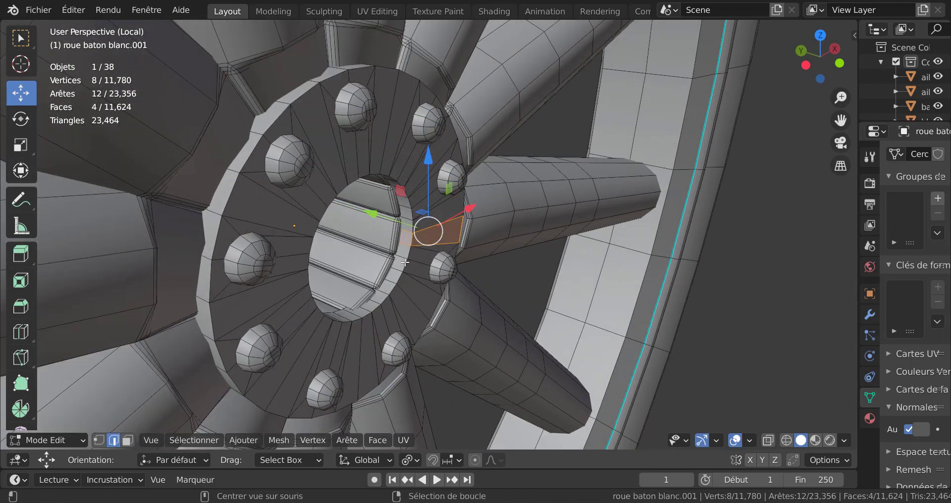
left_click(405, 263, "alt")
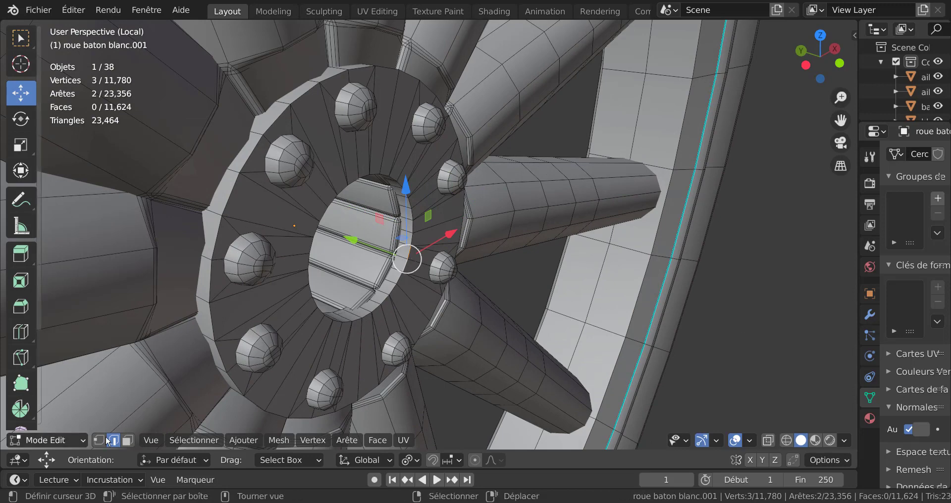
Select the full ring of faces lining the hub plate's centre hole using face selection
left_click(127, 441)
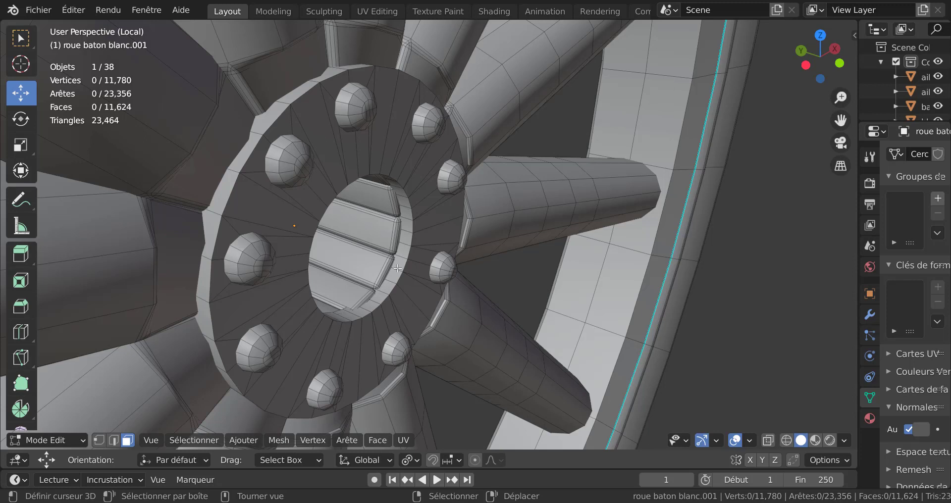
left_click(398, 268)
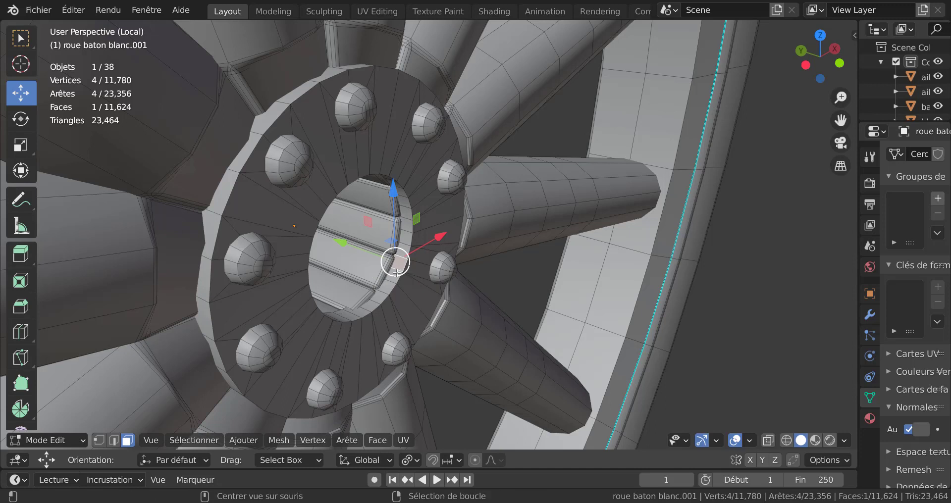
left_click(395, 274, "alt")
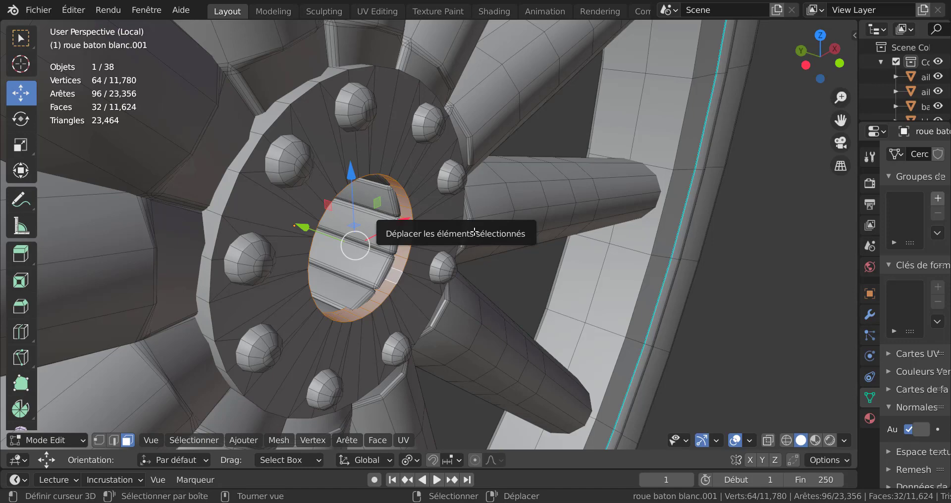
Add the matching ring of faces inside the opposite wheel's hub plate hole to the selection
scroll(605, 249, "down", 5)
middle_click_drag(605, 248, 459, 283)
scroll(667, 312, "up", 4)
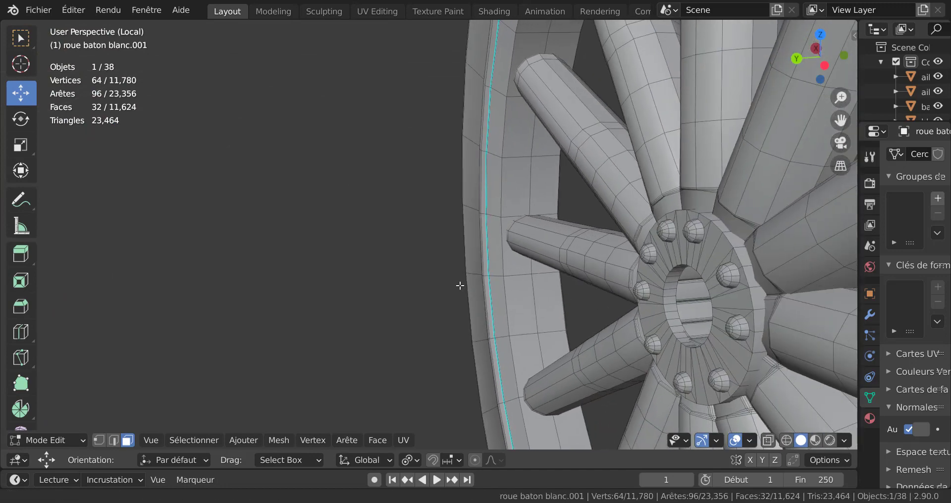
left_click(673, 312, "alt+shift")
middle_click_drag(673, 312, 540, 332)
middle_click_drag(363, 299, 545, 279, "shift")
scroll(526, 283, "down", 2)
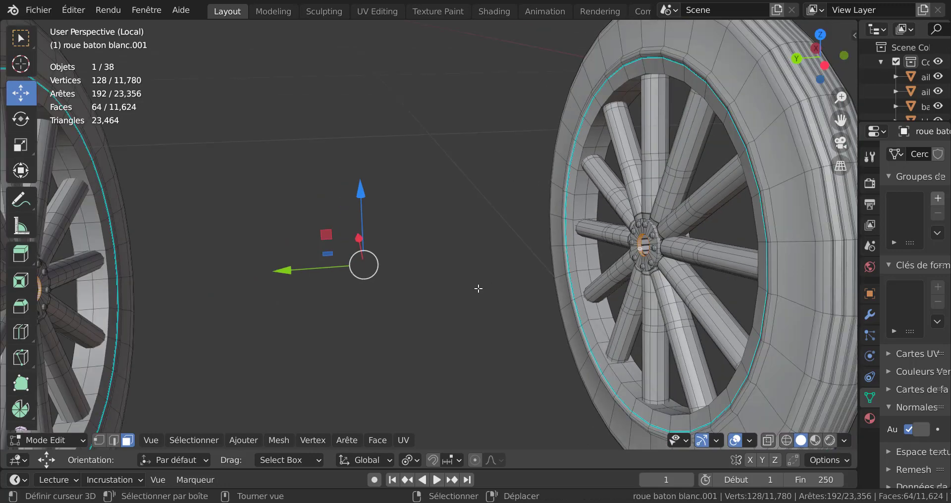
scroll(567, 281, "up", 4)
middle_click_drag(527, 261, 327, 270, "shift")
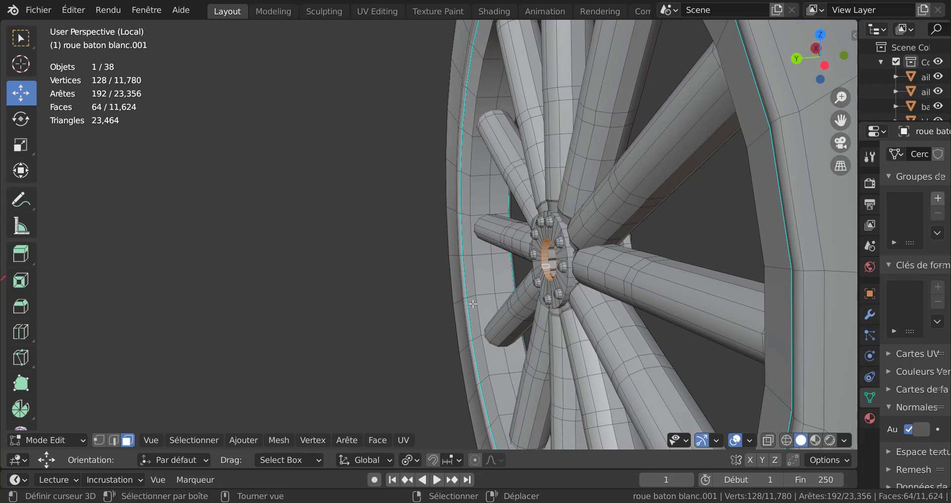
Switch to vertex selection and show both wheels from the top with X-ray enabled
key("1")
scroll(473, 304, "up", 2)
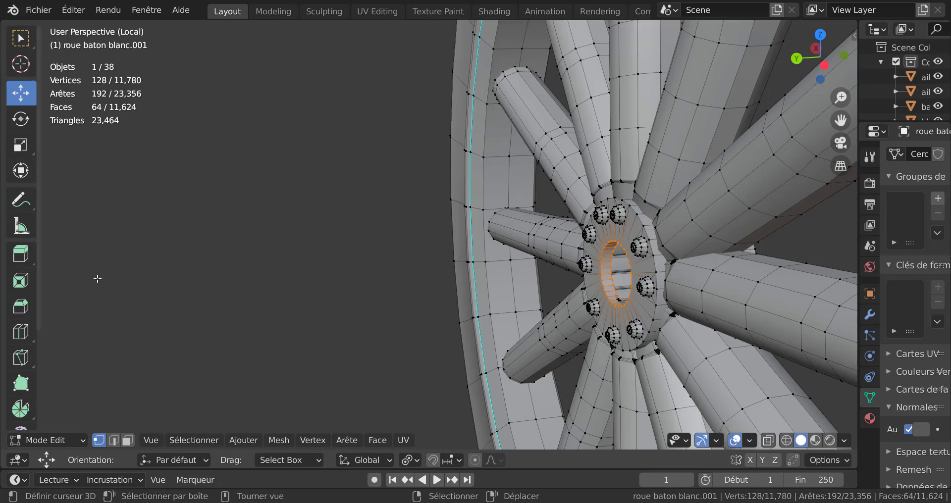
key("KP_7")
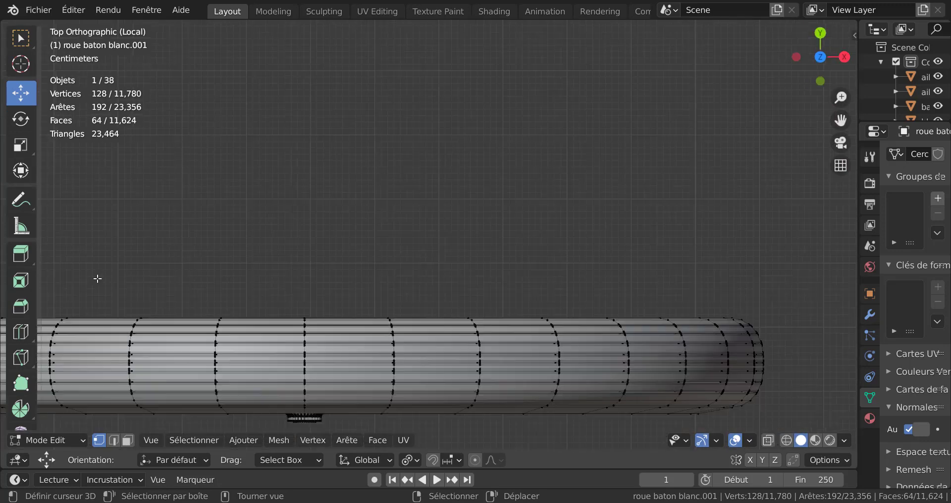
key("KP_Decimal")
middle_click_drag(565, 193, 592, 341, "shift")
scroll(586, 304, "down", 4)
middle_click_drag(587, 275, 585, 287, "shift")
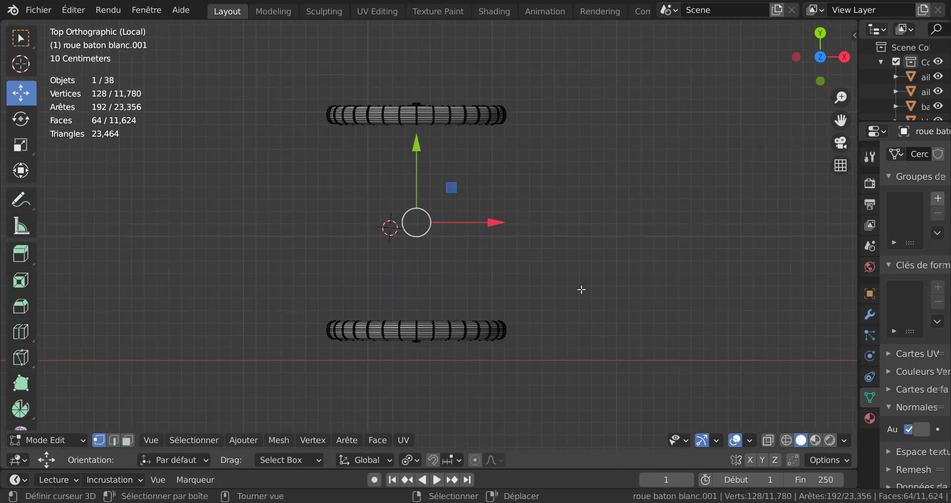
key("alt+z")
Box-deselect the spoke-side vertices of the first hub hole, keeping only the loop that faces the other wheel
middle_click_drag(574, 257, 569, 268, "shift")
scroll(566, 248, "up", 7)
scroll(555, 233, "up", 2)
middle_click_drag(547, 226, 666, 327, "shift")
scroll(656, 317, "up", 6)
middle_click_drag(565, 323, 431, 332, "shift")
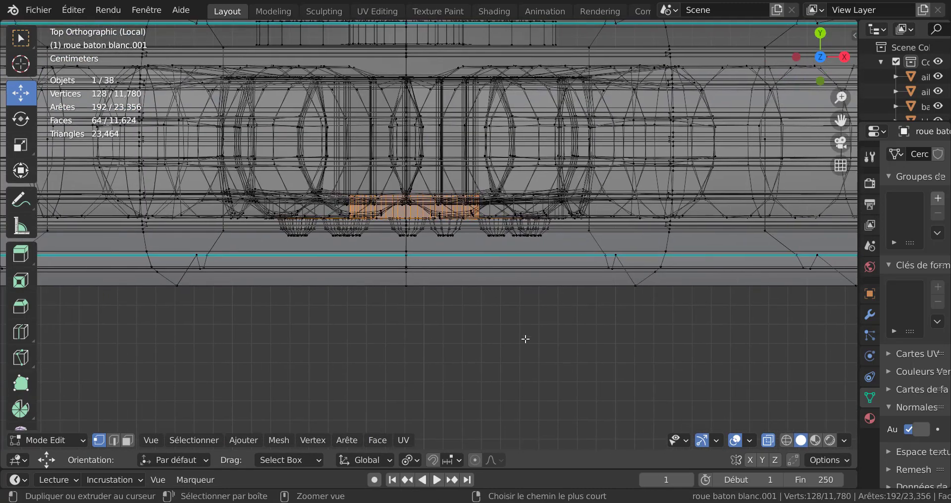
scroll(525, 339, "up", 5)
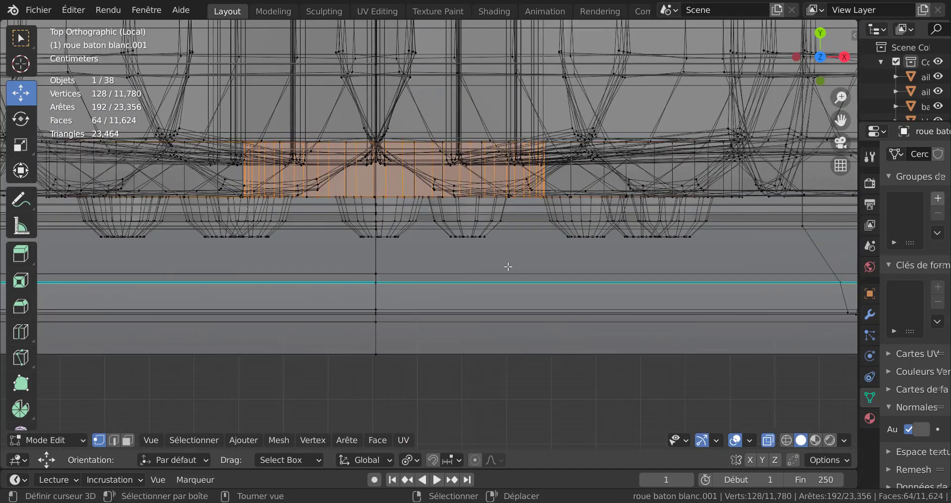
key("b")
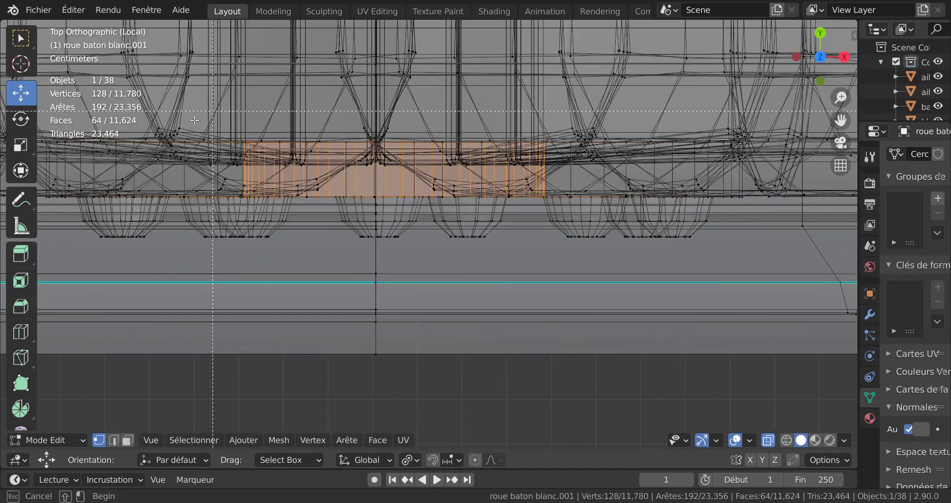
left_click_drag(512, 156, 582, 164)
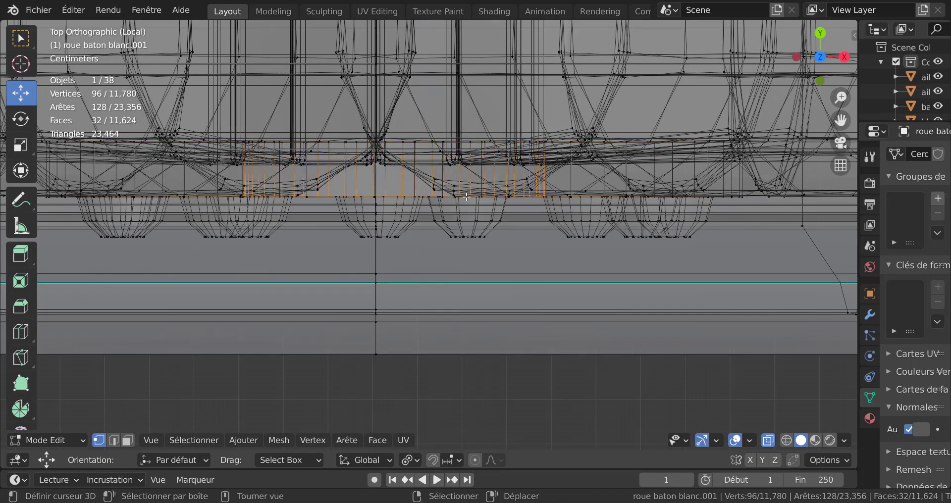
Box-deselect the spoke-side vertices of the opposite wheel's hub hole, keeping only its inward-facing loop
scroll(525, 377, "down", 4)
scroll(525, 371, "down", 3)
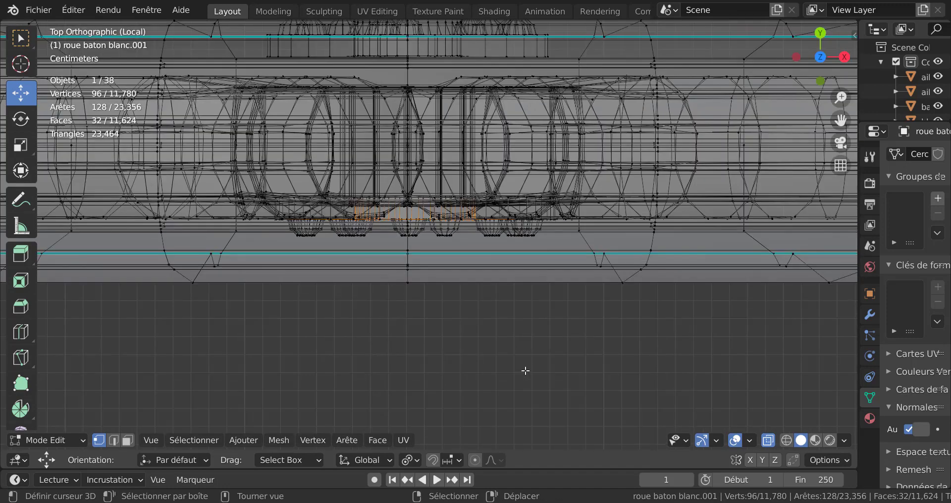
middle_click_drag(525, 366, 522, 328)
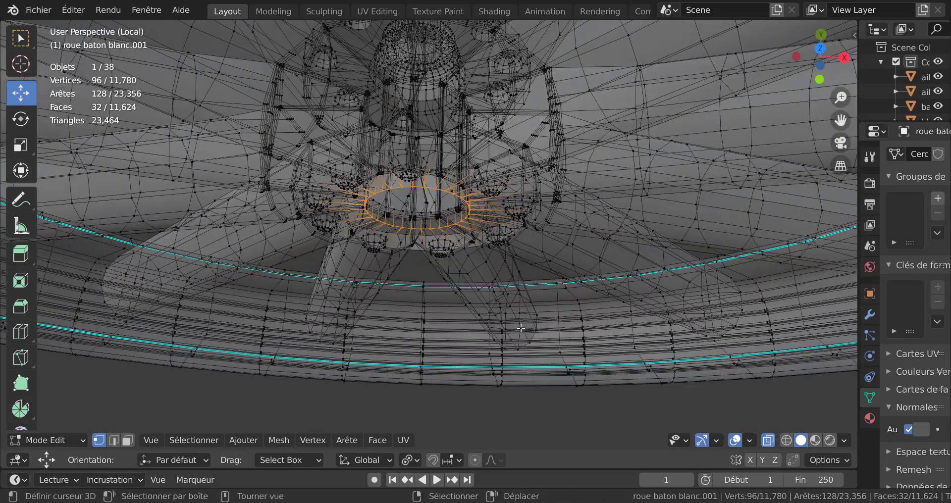
scroll(521, 328, "down", 6)
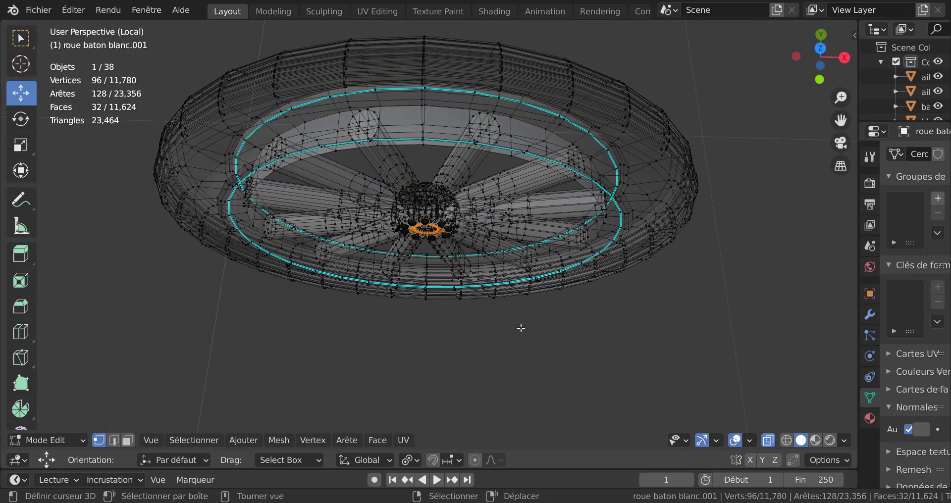
key("KP_7")
scroll(522, 328, "down", 3)
middle_click_drag(526, 369, 517, 113, "shift")
scroll(430, 296, "up", 6)
middle_click_drag(451, 267, 482, 2, "shift")
scroll(459, 150, "up", 6)
middle_click_drag(487, 143, 487, 265, "shift")
scroll(488, 258, "up", 3)
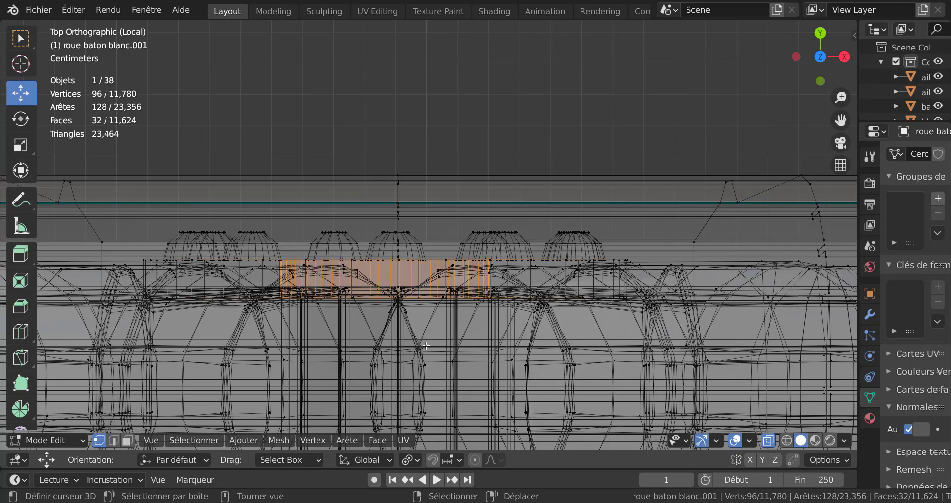
key("b")
left_click_drag(230, 277, 551, 363)
scroll(562, 123, "down", 4)
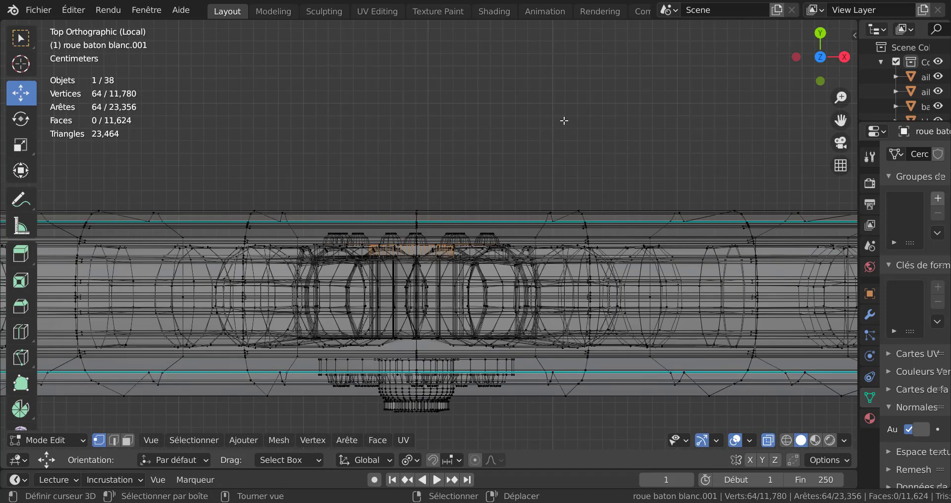
Bridge the two selected edge loops to form an axle between the wheels' hub plates
scroll(563, 119, "down", 3)
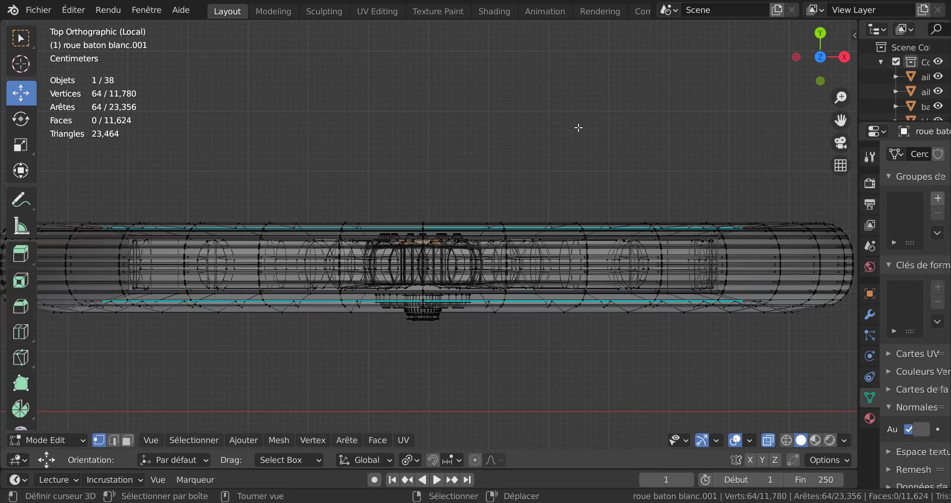
key("q")
left_click(279, 441)
mouse_move(347, 443)
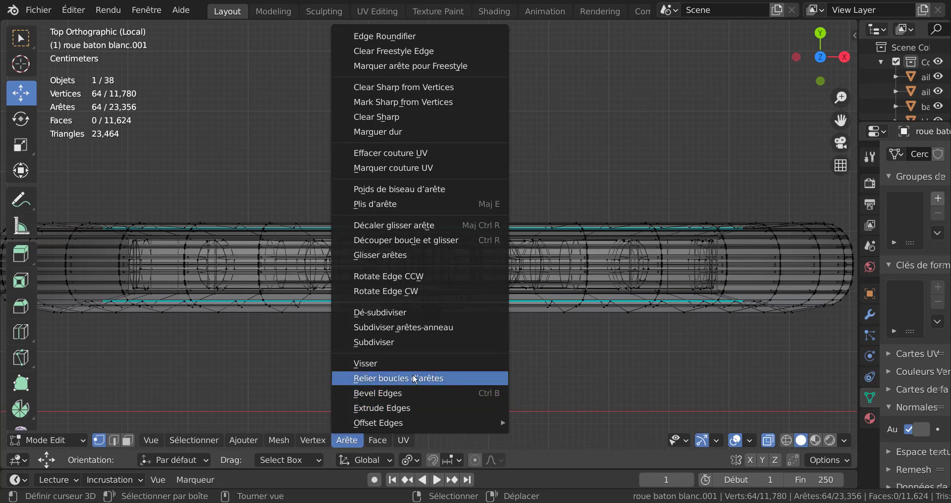
left_click(430, 379)
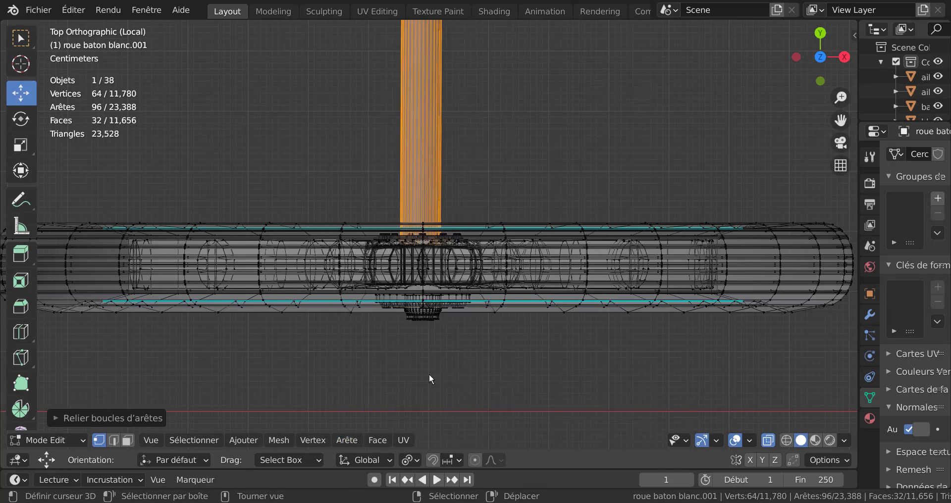
Return to Object mode and display the wheels and their axle in Material Preview shading
scroll(429, 376, "down", 5)
middle_click_drag(429, 378, 484, 314)
mouse_move(408, 352)
middle_mouse_down()
mouse_move(389, 355)
mouse_move(412, 364)
middle_mouse_up()
key("Tab")
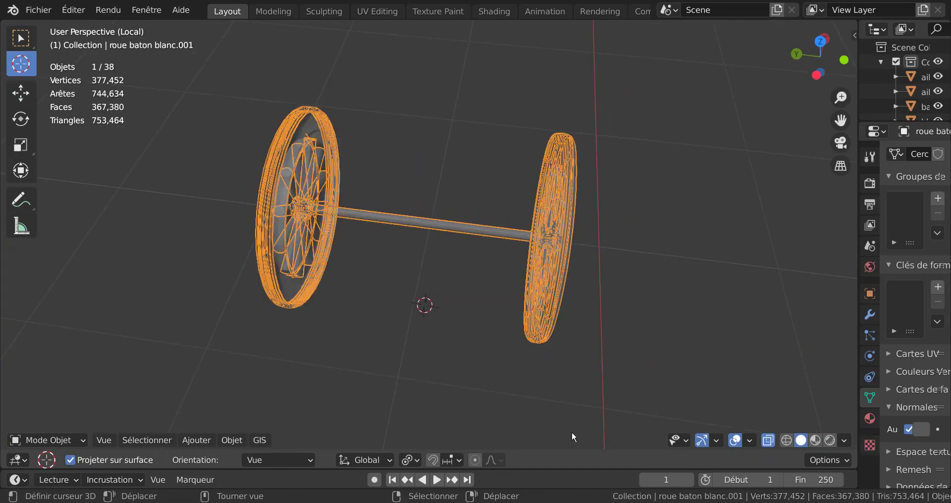
left_click(815, 440)
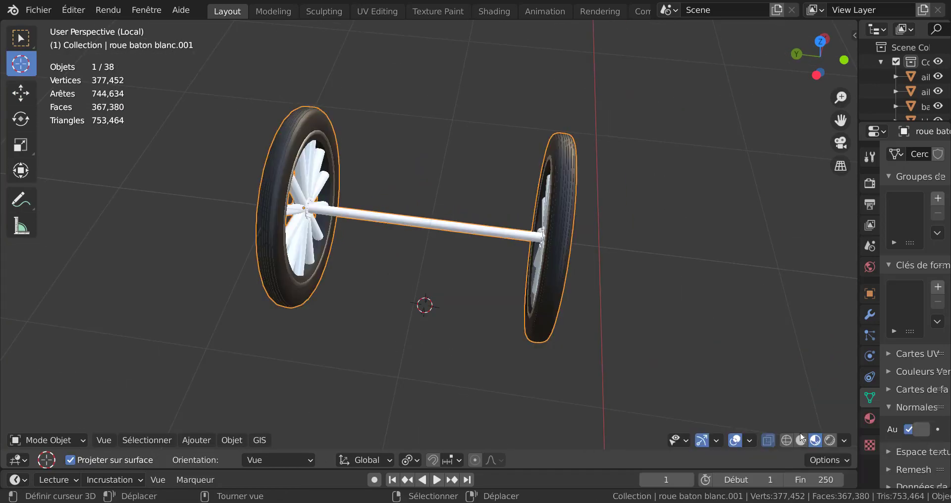
mouse_move(590, 356)
middle_mouse_down()
mouse_move(508, 319)
mouse_move(608, 324)
mouse_move(527, 321)
middle_mouse_up()
scroll(505, 315, "up", 2)
key("Tab")
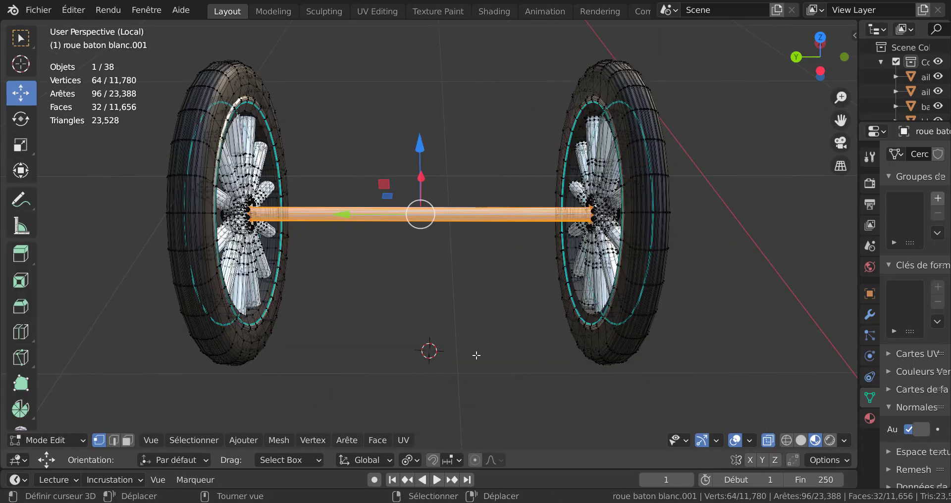
middle_click_drag(474, 352, 423, 346)
key("Tab")
scroll(545, 353, "down", 1)
scroll(546, 357, "down", 1)
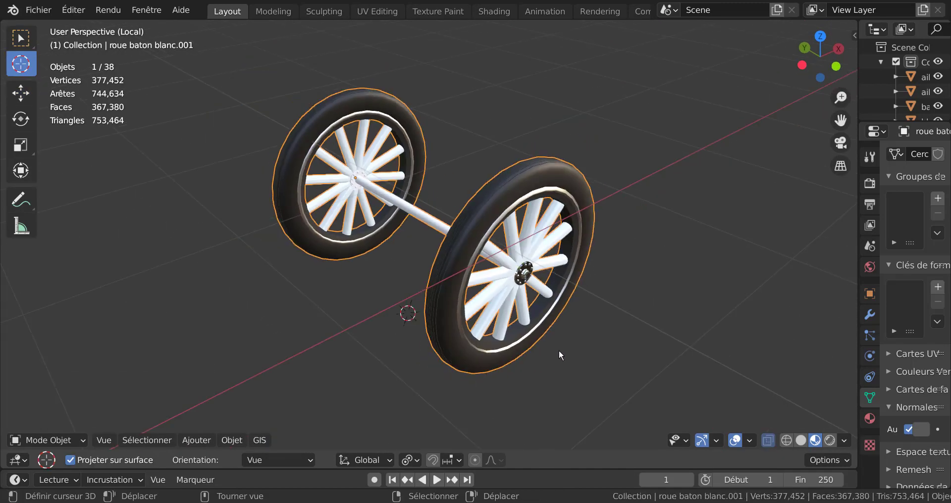
Try rotating the joined wheel pair about the global Y axis
key("r")
key("y")
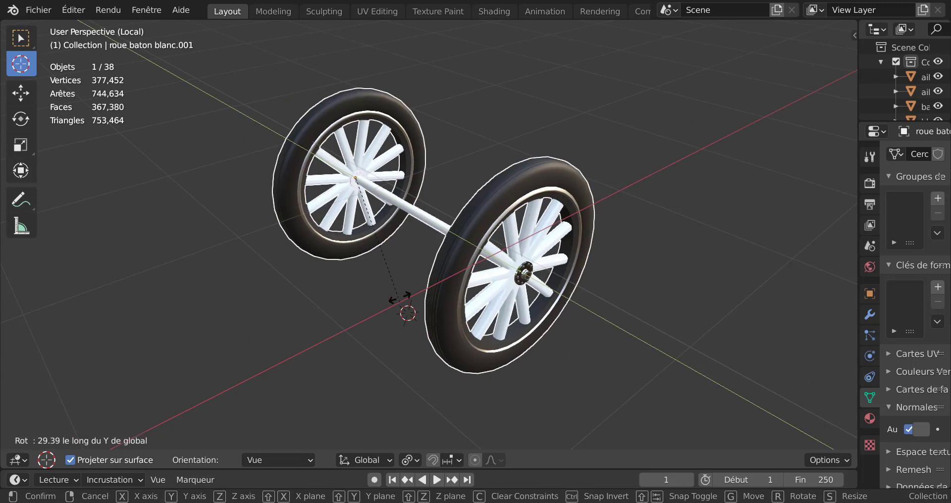
left_click(569, 308)
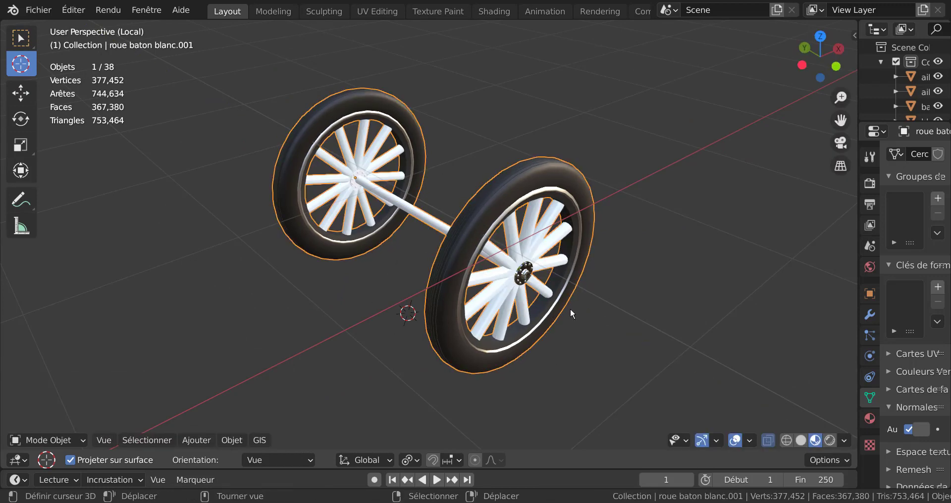
In Edit mode, add a centred loop cut around the middle of the axle without sliding it
middle_click_drag(570, 308, 646, 326)
key("Tab")
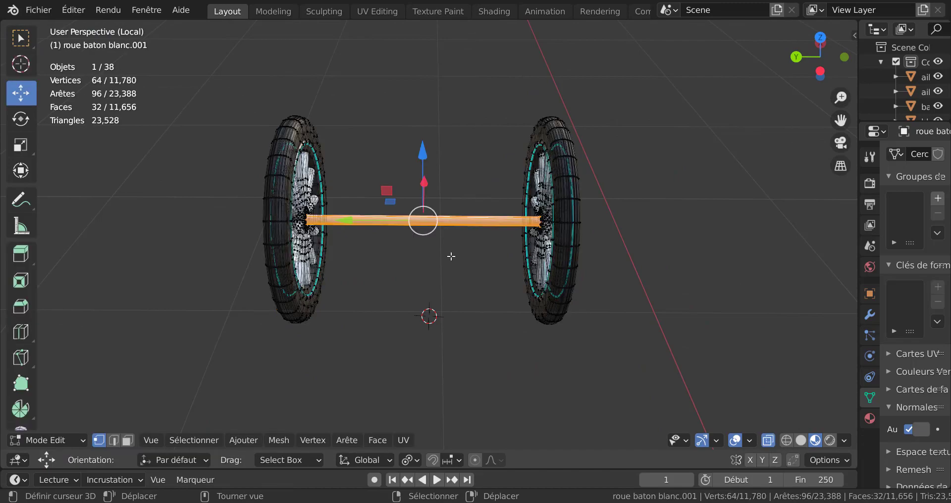
scroll(424, 214, "up", 5)
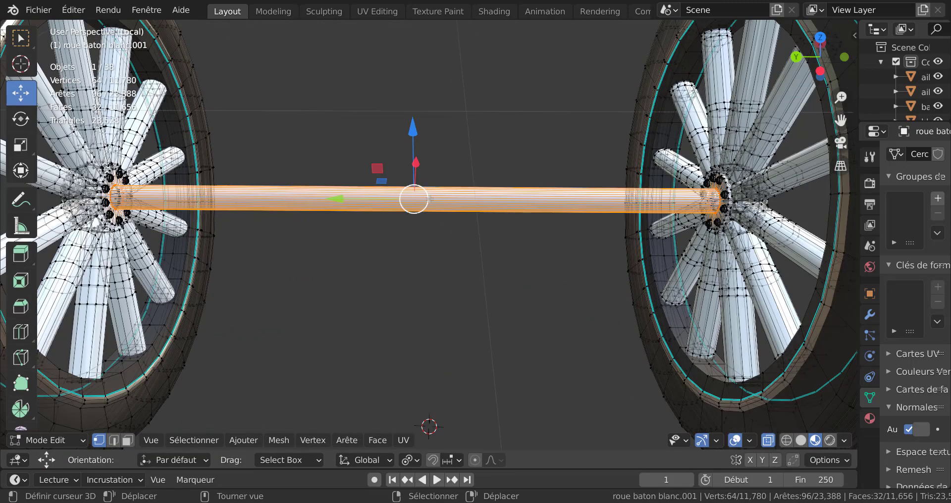
scroll(429, 224, "down", 3)
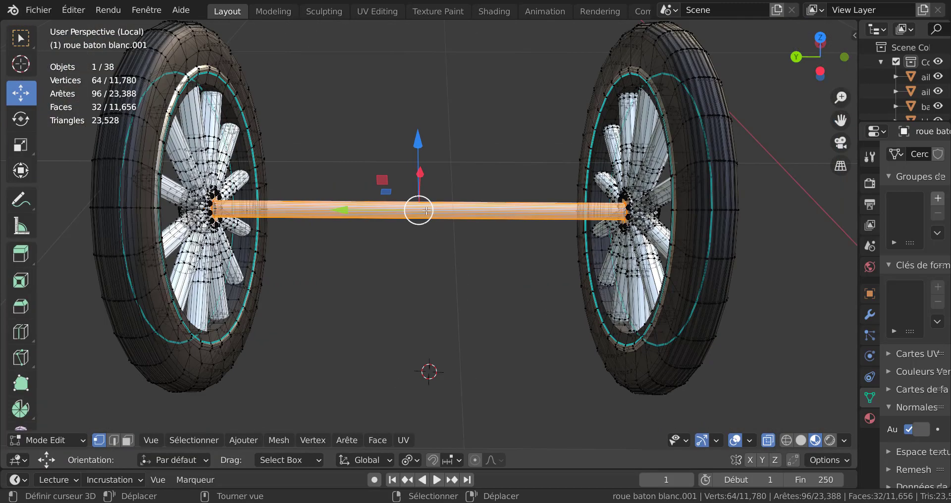
key("ctrl+r")
left_click(421, 203)
right_click(422, 203)
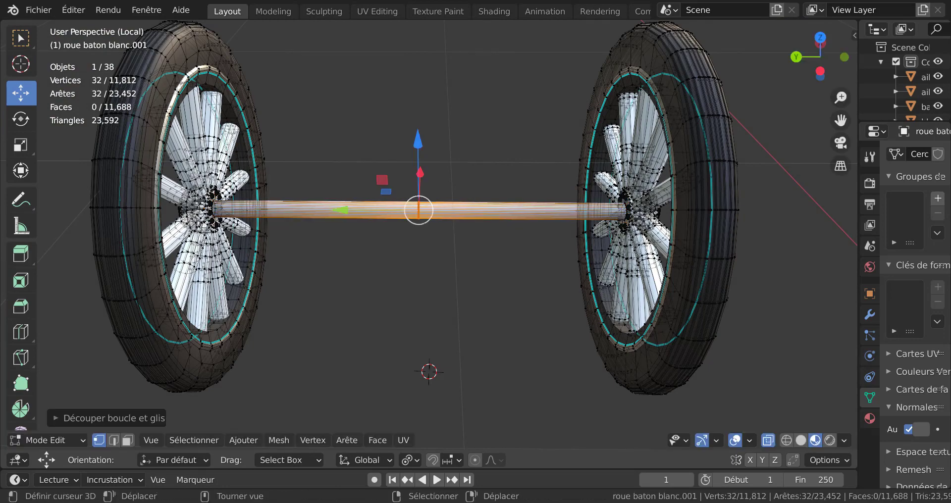
Snap the 3D cursor to the selected edge loop at the middle of the axle
scroll(431, 293, "up", 3)
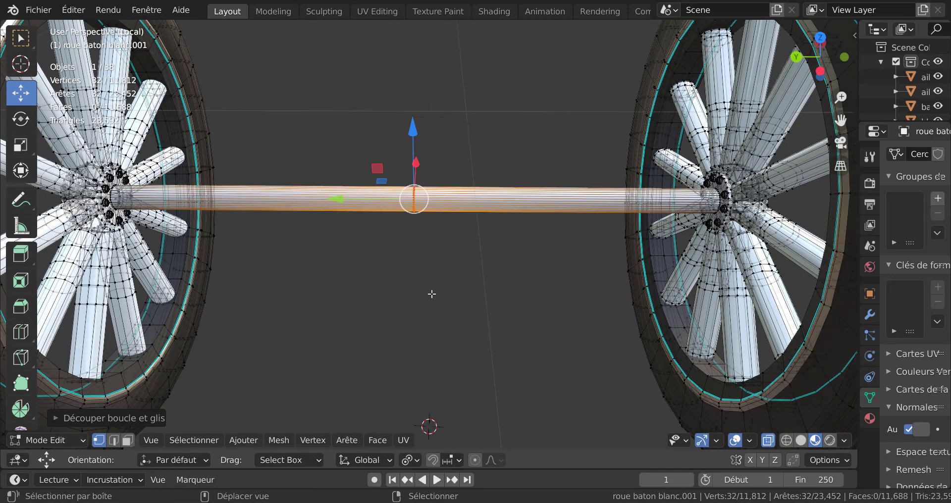
key("shift+s")
left_click(420, 381)
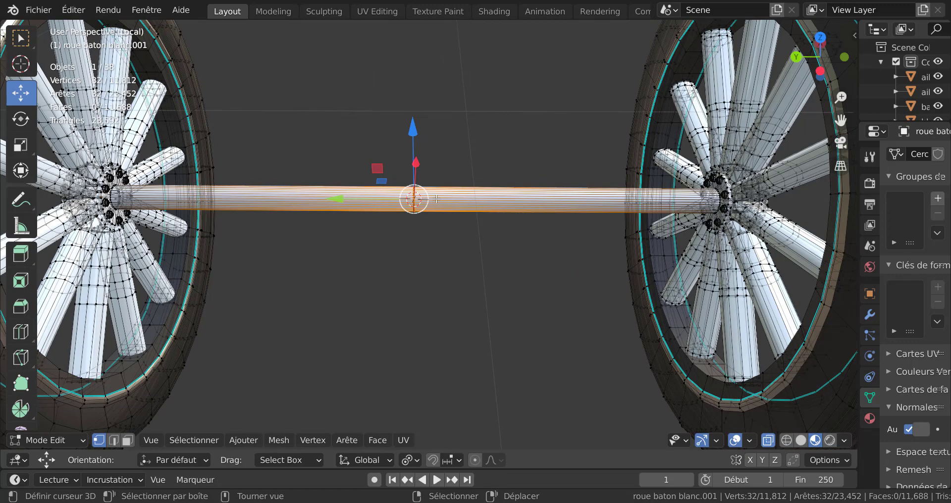
Return to Object mode and set the wheel pair's origin to the 3D cursor
scroll(436, 199, "down", 4)
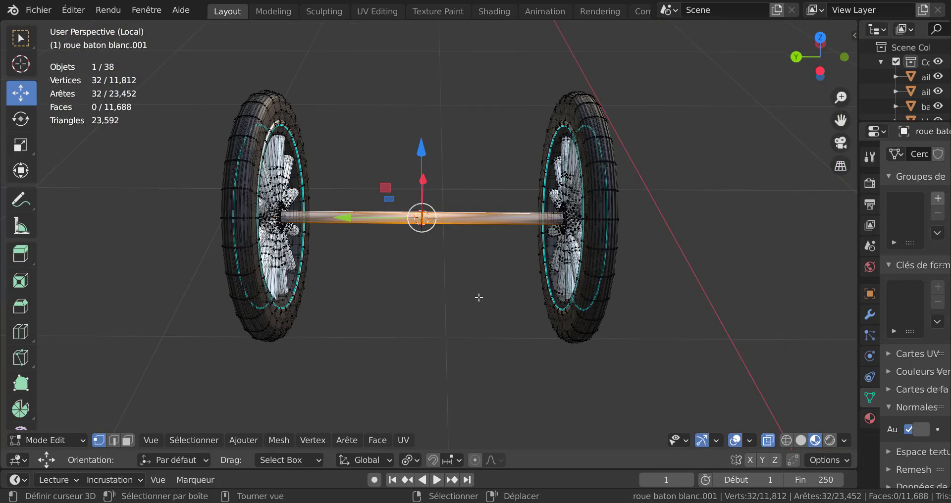
key("Tab")
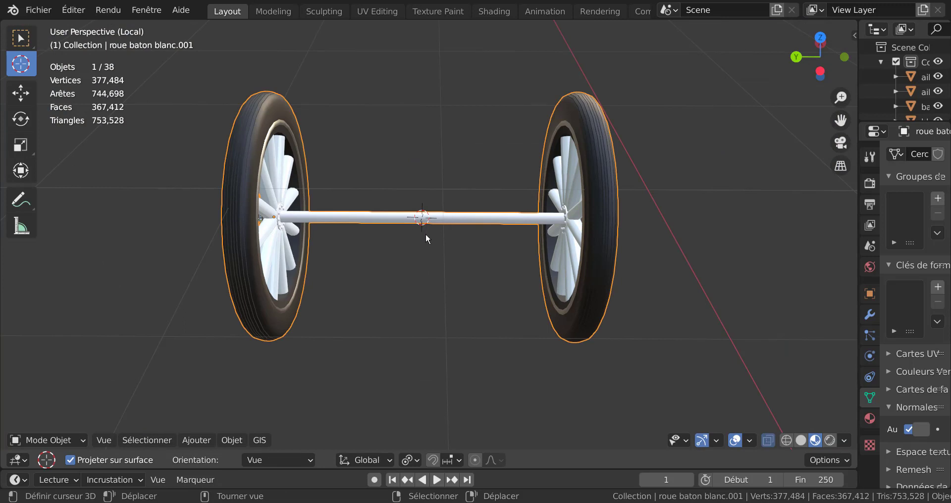
left_click(194, 441)
mouse_move(247, 410)
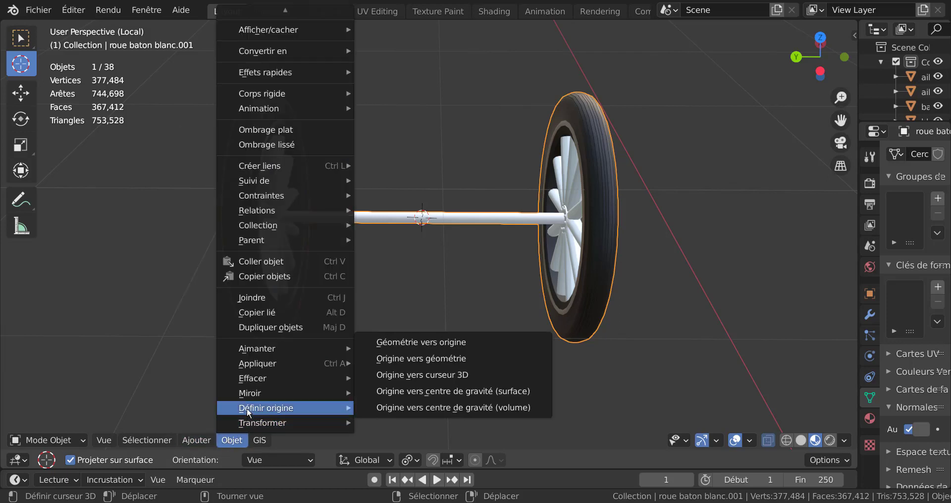
left_click(427, 372)
scroll(471, 352, "down", 1)
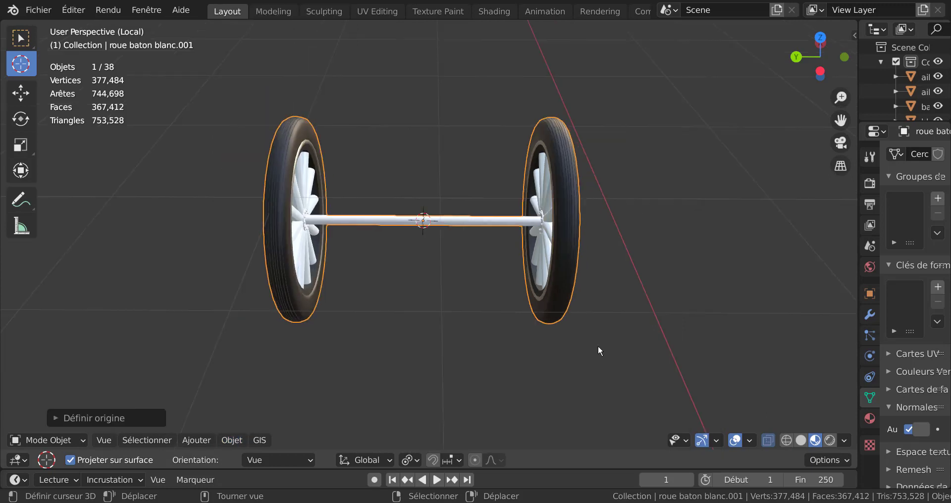
Try rotating the wheel pair about the global Z axis around its new origin
key("r")
key("z")
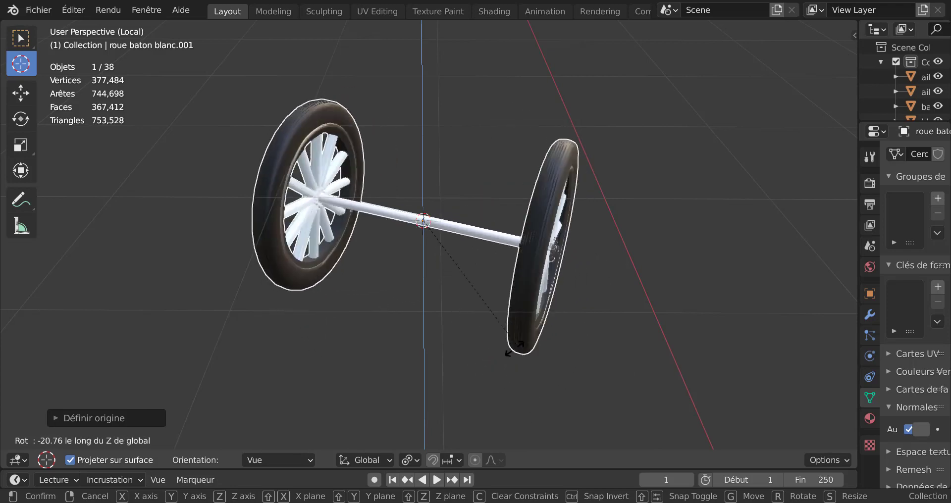
key("Escape")
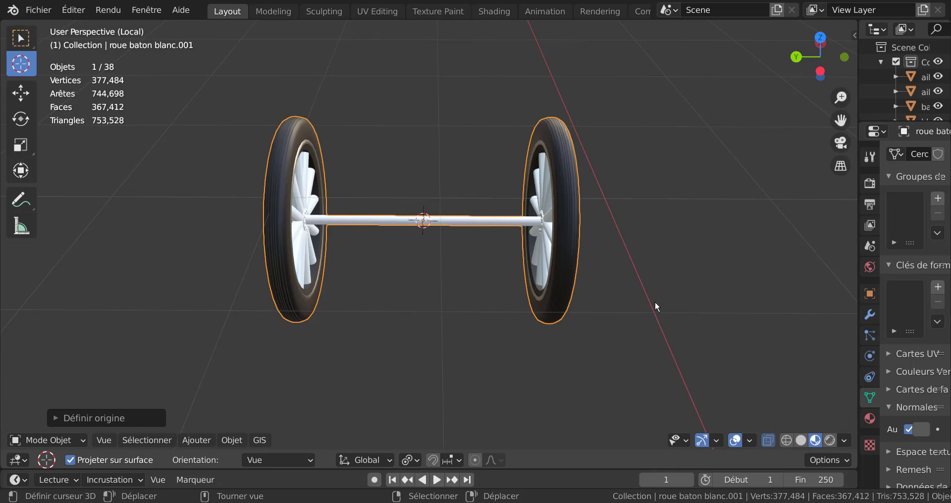
middle_click_drag(567, 297, 543, 289)
scroll(476, 280, "down", 3)
scroll(545, 291, "up", 2)
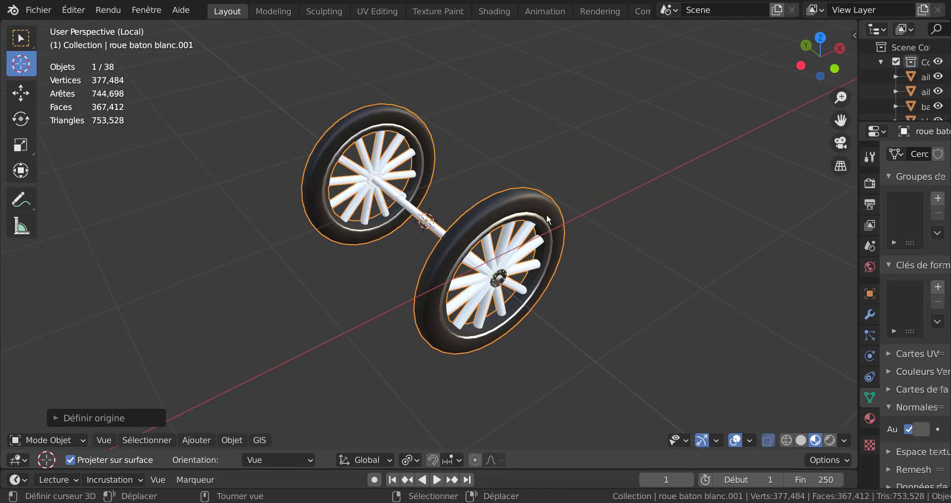
middle_click_drag(510, 332, 574, 343)
scroll(411, 311, "up", 3)
scroll(412, 310, "down", 3)
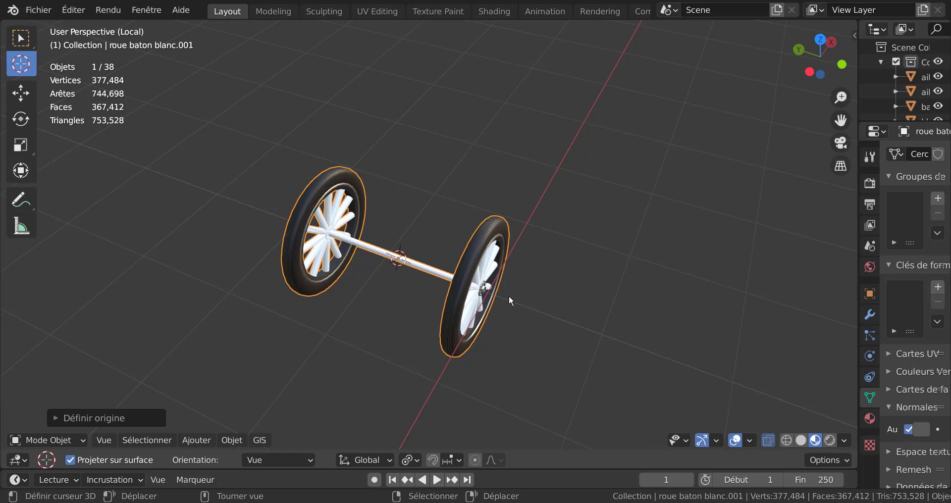
Duplicate the wheel pair with its axle and move the copy about 5 m along the global X axis
middle_click_drag(523, 297, 407, 293)
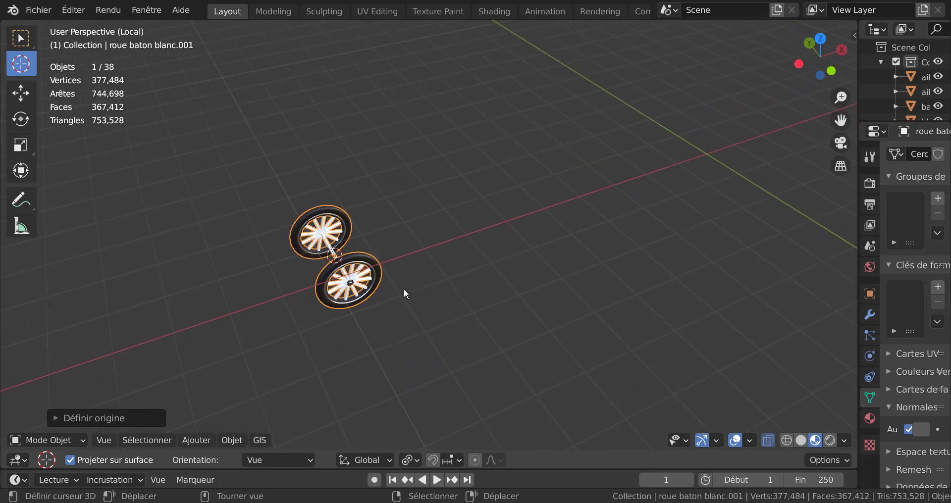
key("shift+d")
right_click(405, 294)
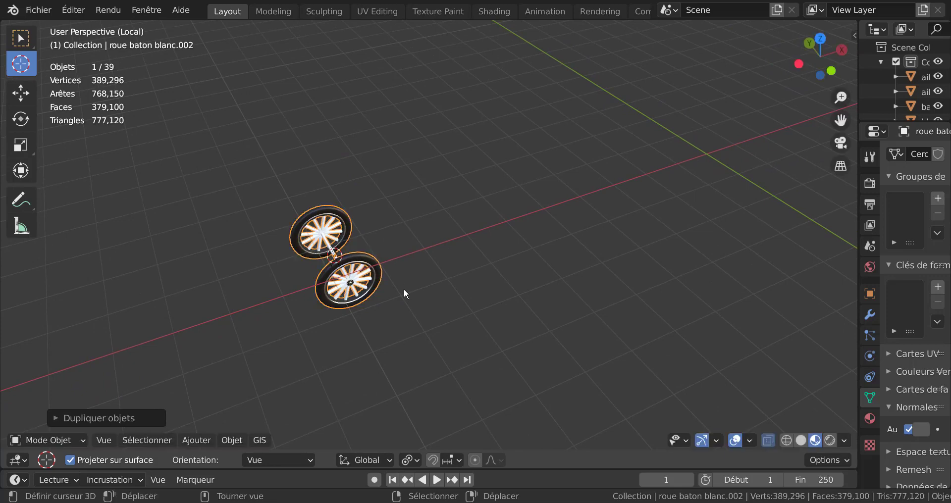
key("g")
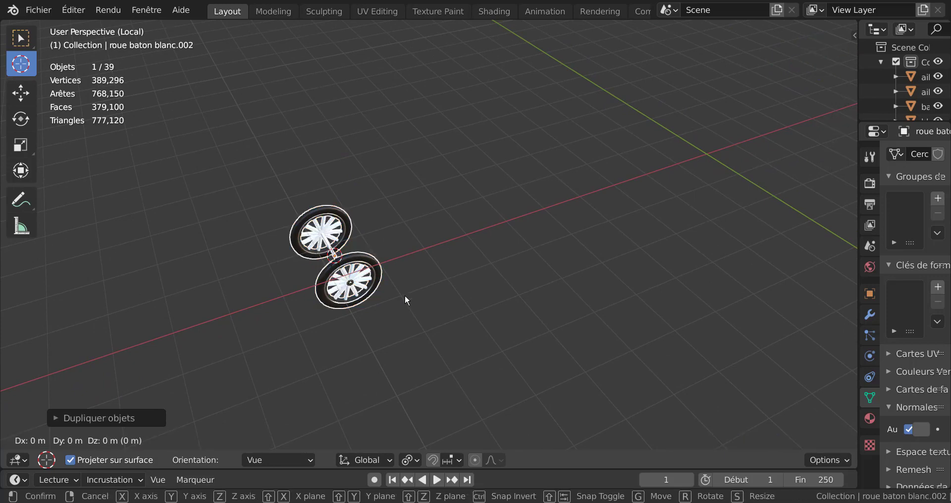
key("x")
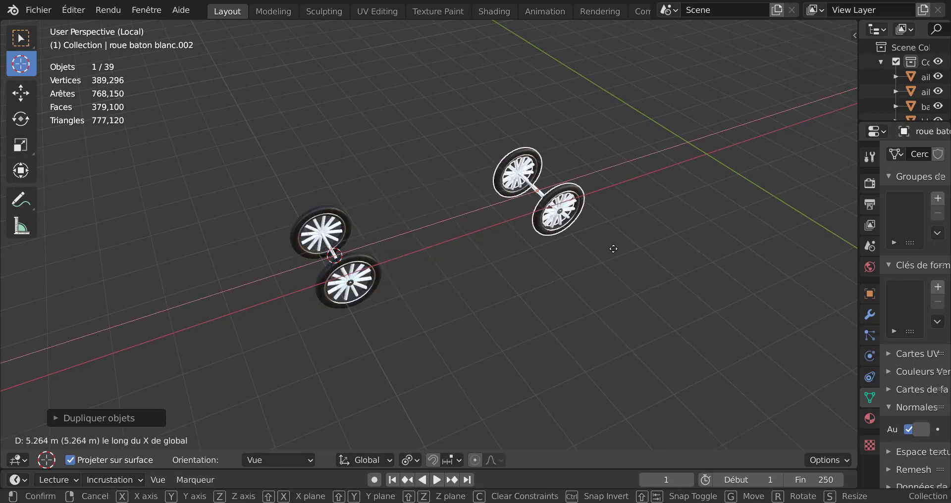
left_click(599, 254)
middle_click_drag(600, 254, 555, 239)
scroll(534, 251, "up", 3)
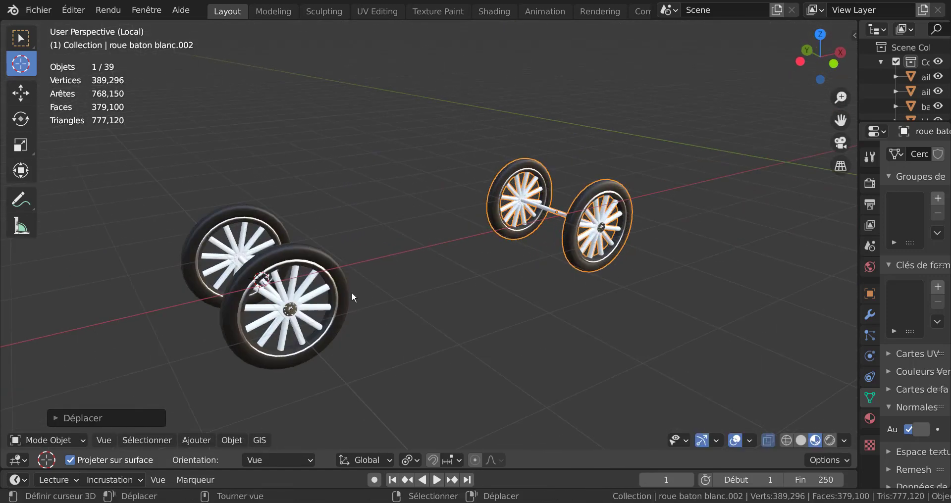
Add a mesh cube at the 3D cursor on the first axle
middle_click_drag(508, 270, 568, 271, "shift")
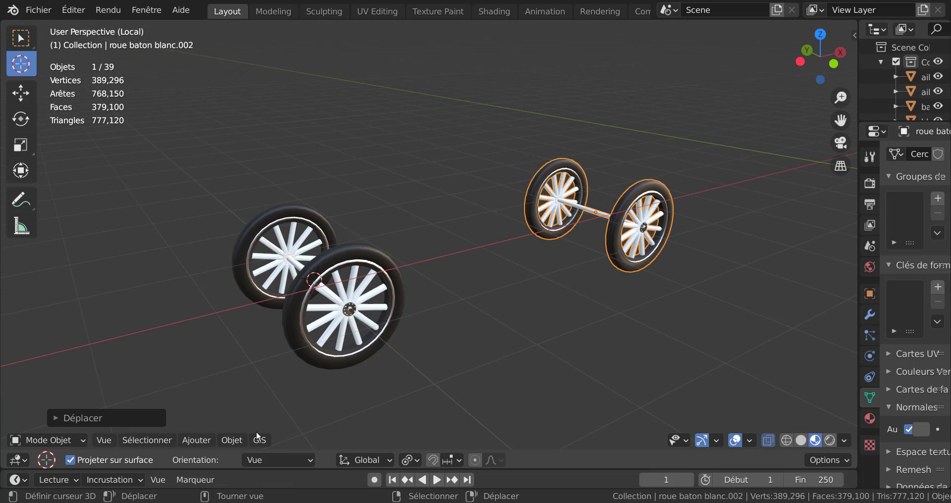
left_click(198, 441)
mouse_move(201, 427)
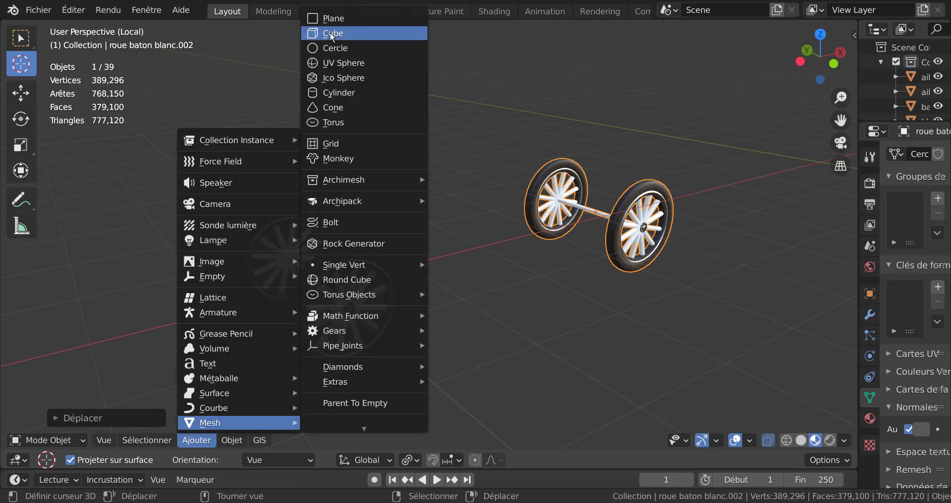
left_click(330, 31)
In Top Orthographic view, scale the cube down along the Y axis until it fits between the two wheels
scroll(493, 262, "down", 4)
middle_click_drag(488, 285, 561, 351)
key("KP_7")
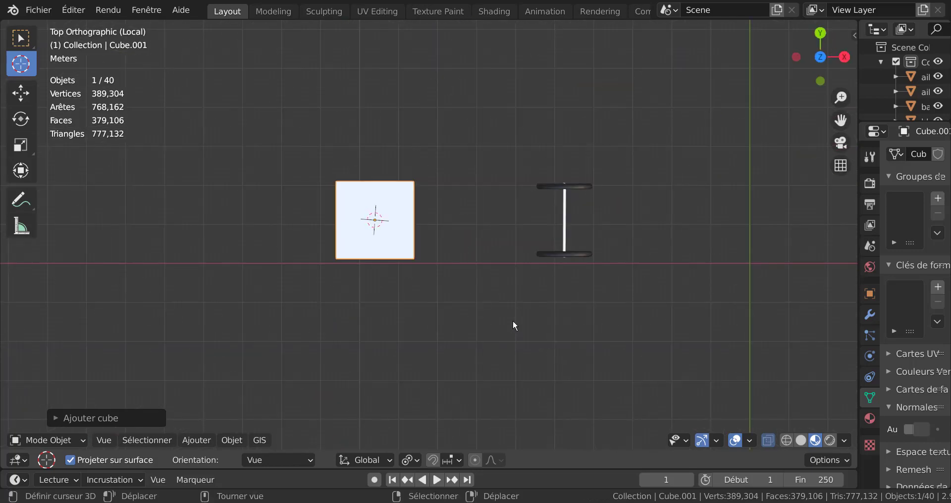
key("s")
key("y")
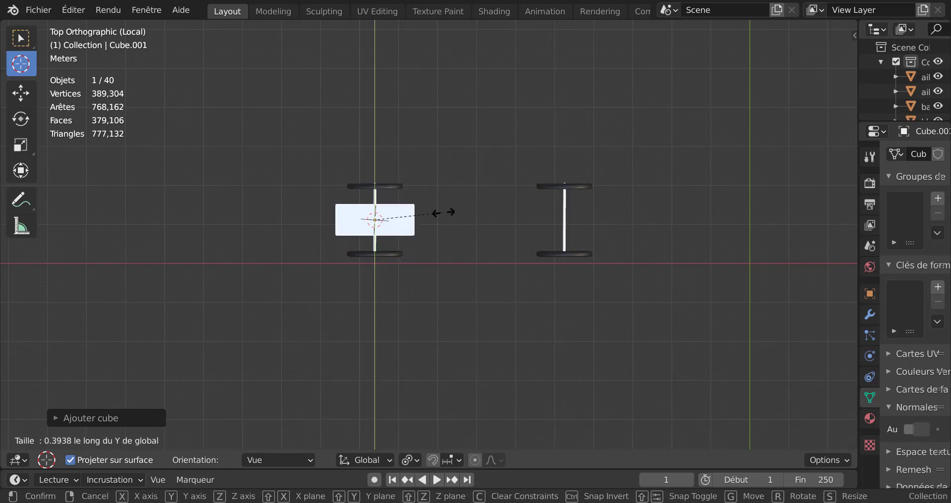
left_click(492, 227)
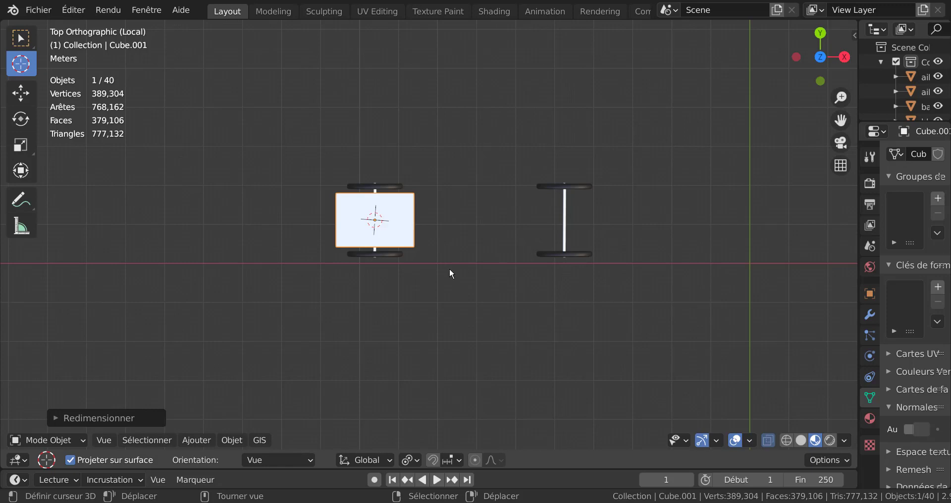
Move the cube about 2.5 m along the X axis, midway between the two axles
key("g")
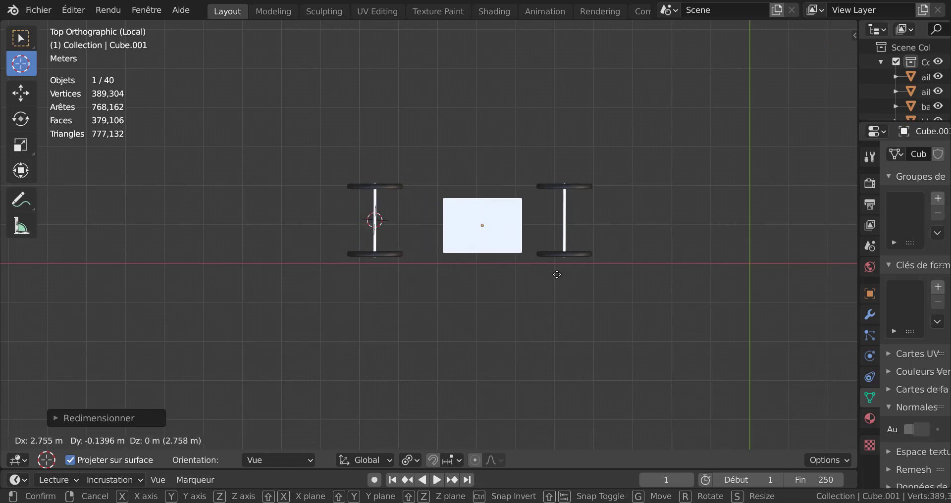
key("x")
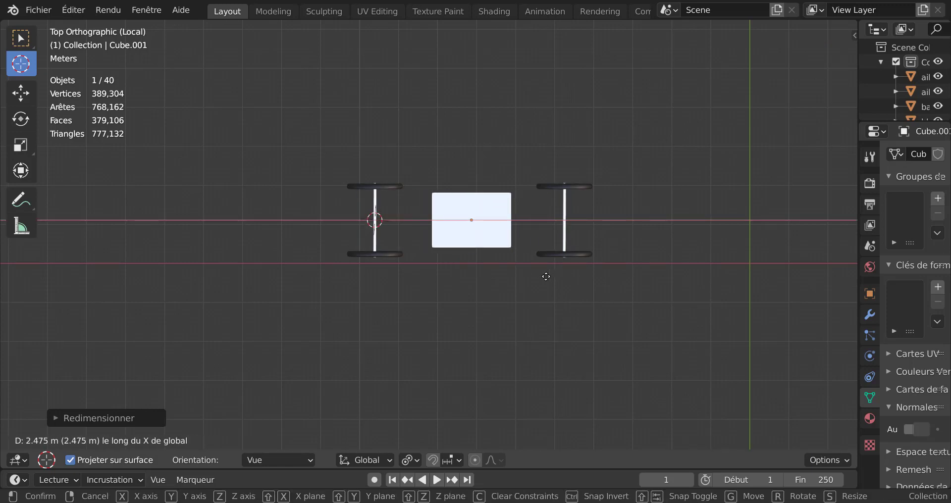
left_click(546, 278)
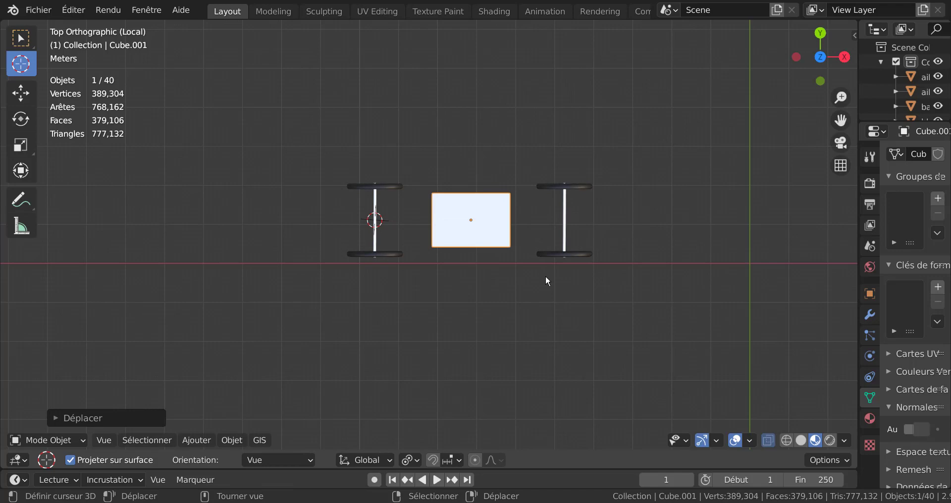
Scale the cube along the X axis by about 3.18 so it spans both axles
key("s")
key("x")
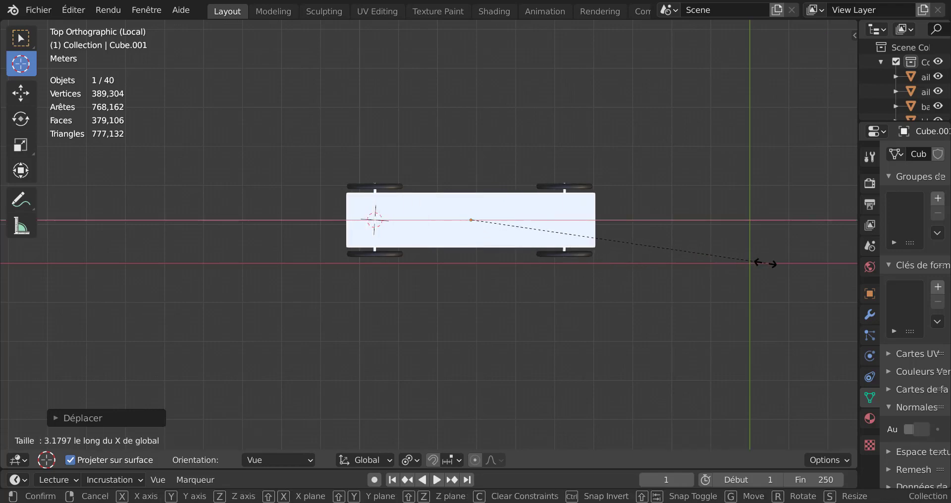
left_click(758, 263)
Raise the stretched cube about 1 m along the Z axis so its base sits near axle height
middle_click_drag(694, 295, 635, 171)
scroll(636, 176, "up", 3)
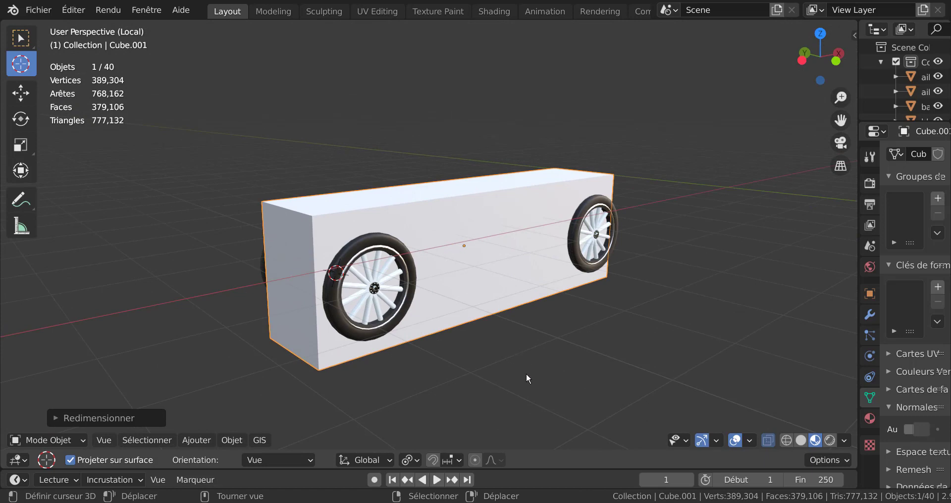
key("g")
key("z")
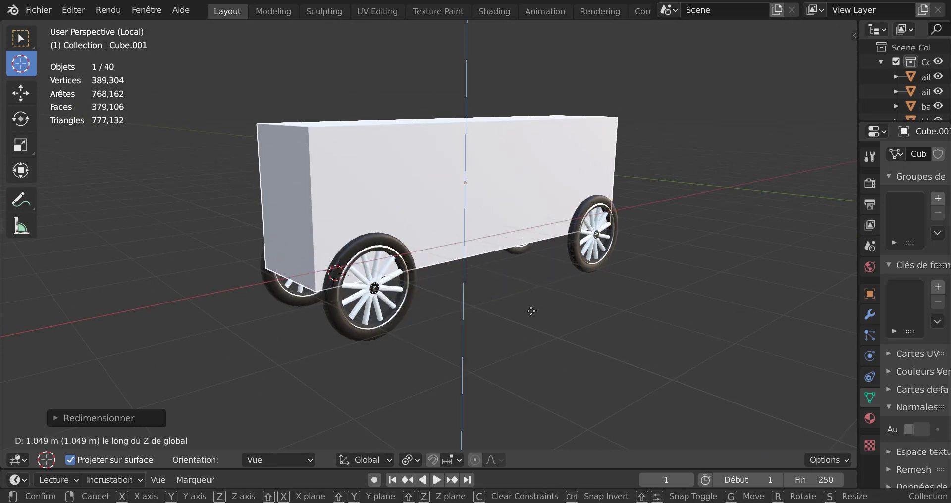
Finish raising the box body about 1.05 m along the Z axis above the wheels
left_click(533, 308)
middle_click_drag(543, 271, 518, 280)
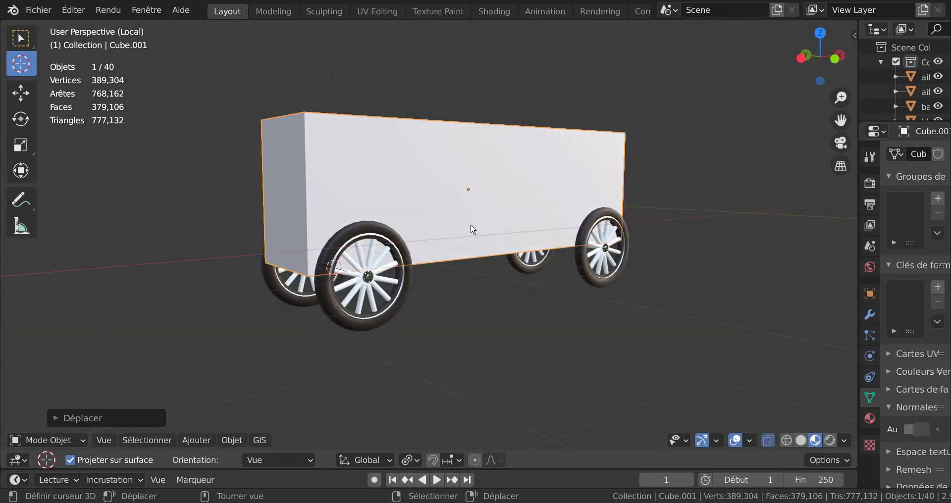
Try rotating the near wheel pair (roue baton blanc.001) around the global Y axis
left_click(400, 296)
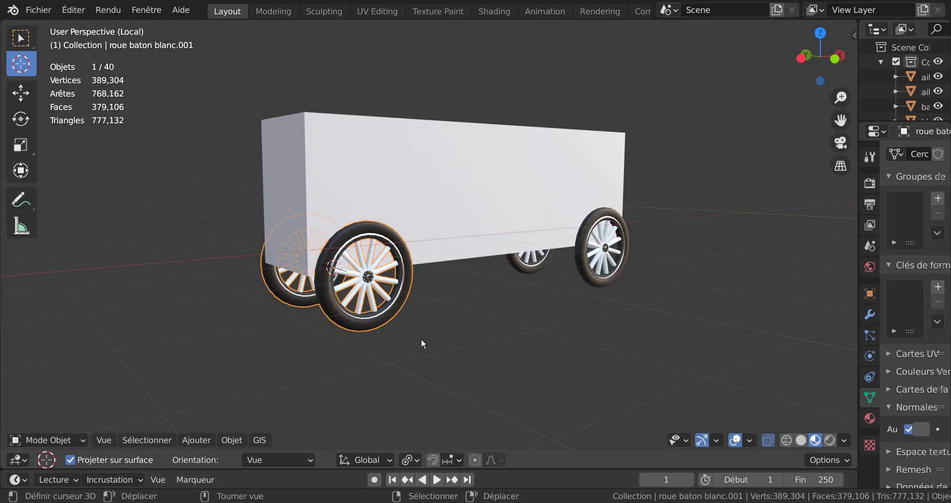
scroll(436, 339, "down", 3)
key("r")
key("y")
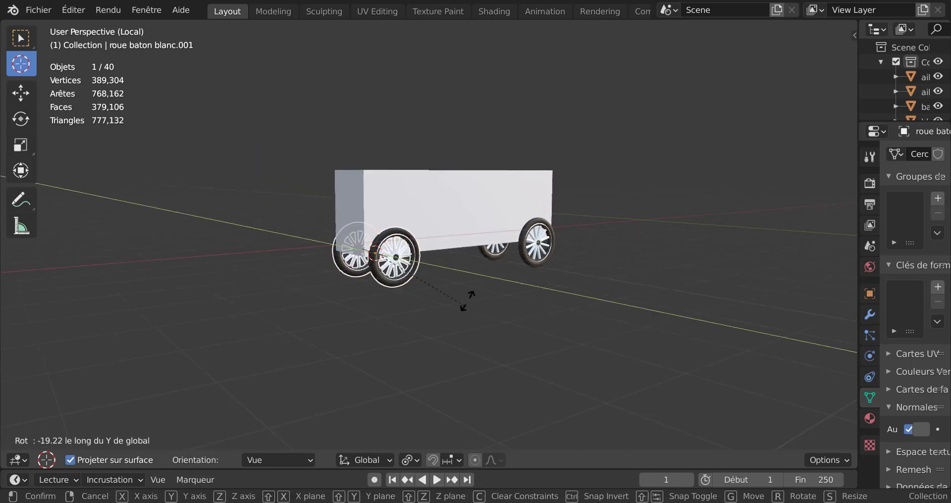
left_click(401, 353)
Try rotating the far wheel pair (roue baton blanc.002) around the global Y axis and deselect everything
left_click(533, 236)
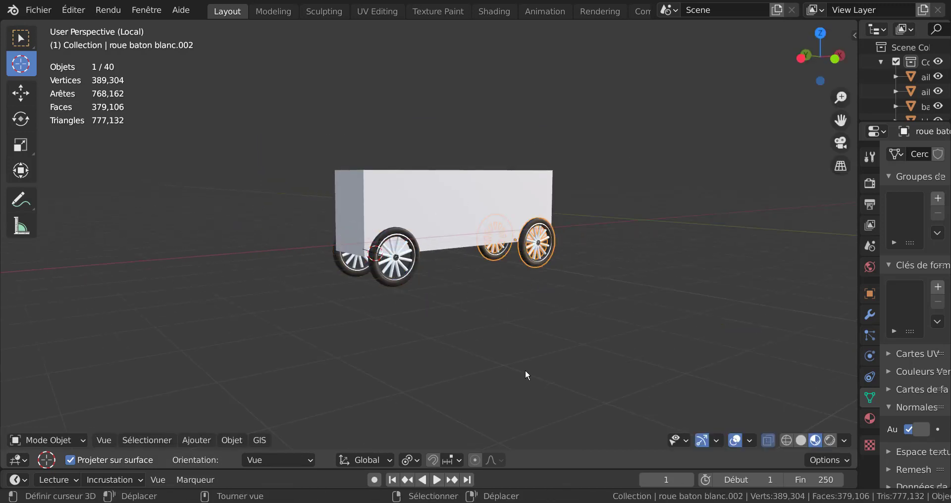
key("r")
key("y")
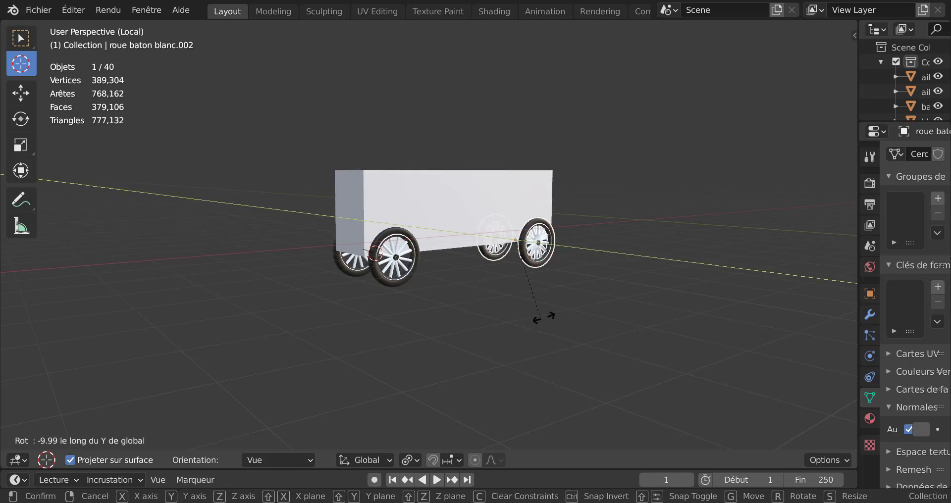
left_click(536, 340)
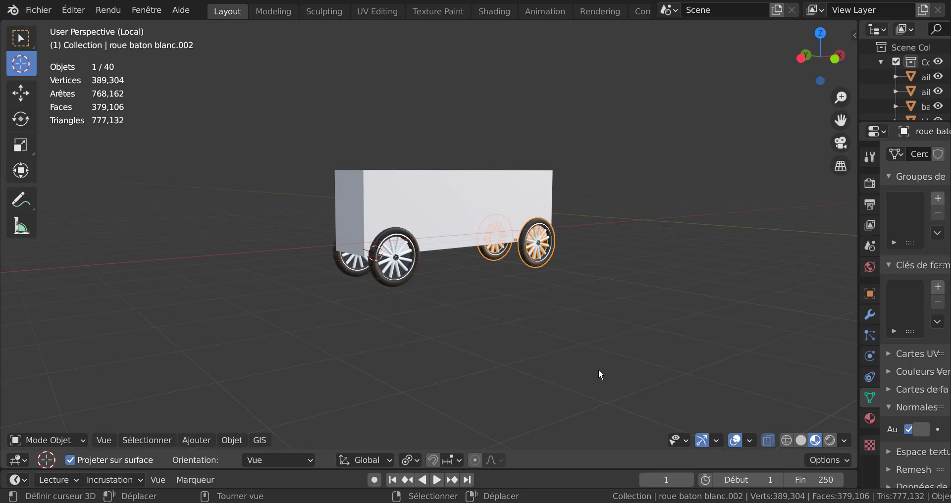
key("alt+a")
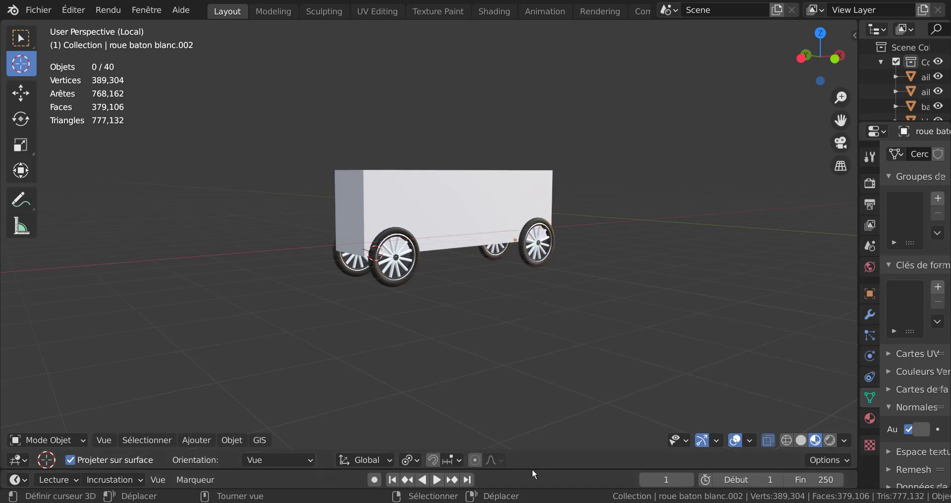
Enlarge the timeline area beneath the 3D view and frame it closely around frames 0 to 100
left_click_drag(532, 471, 539, 326)
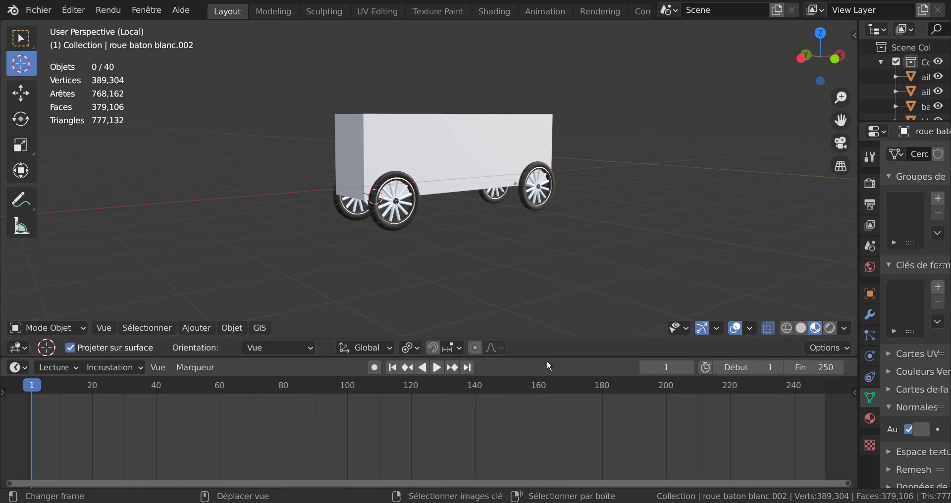
left_click_drag(548, 358, 396, 323)
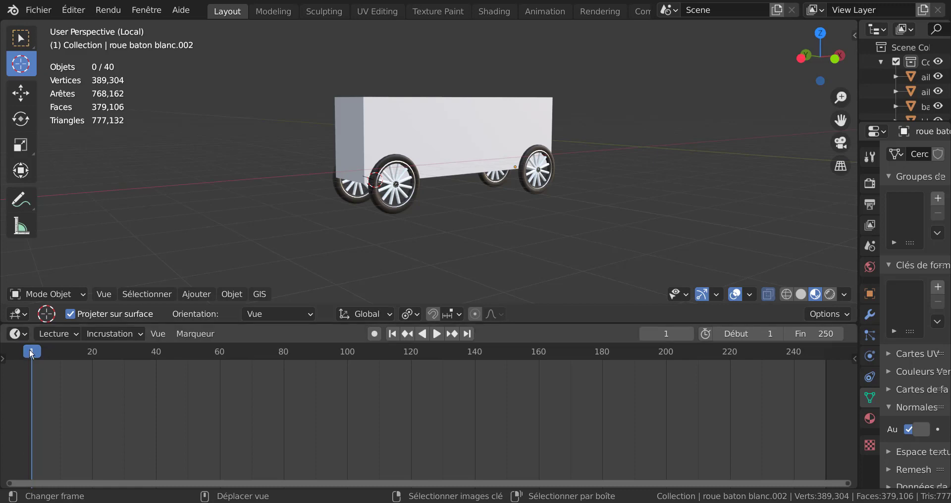
left_click_drag(29, 350, 25, 477)
scroll(307, 417, "up", 3)
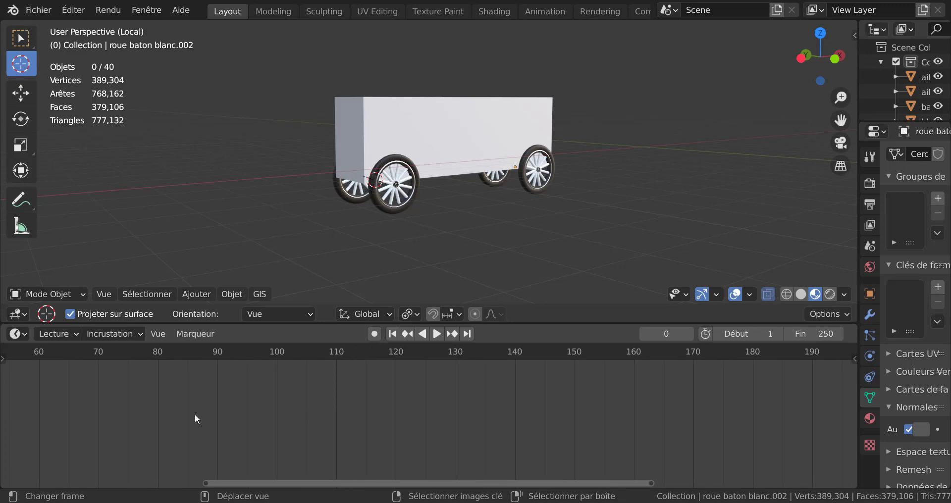
middle_click_drag(206, 409, 709, 406)
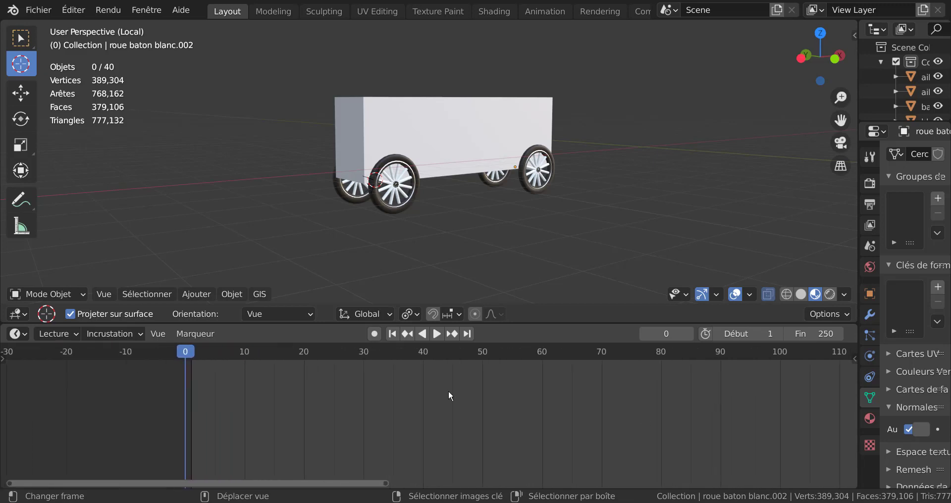
scroll(448, 390, "down", 6)
scroll(452, 391, "down", 1)
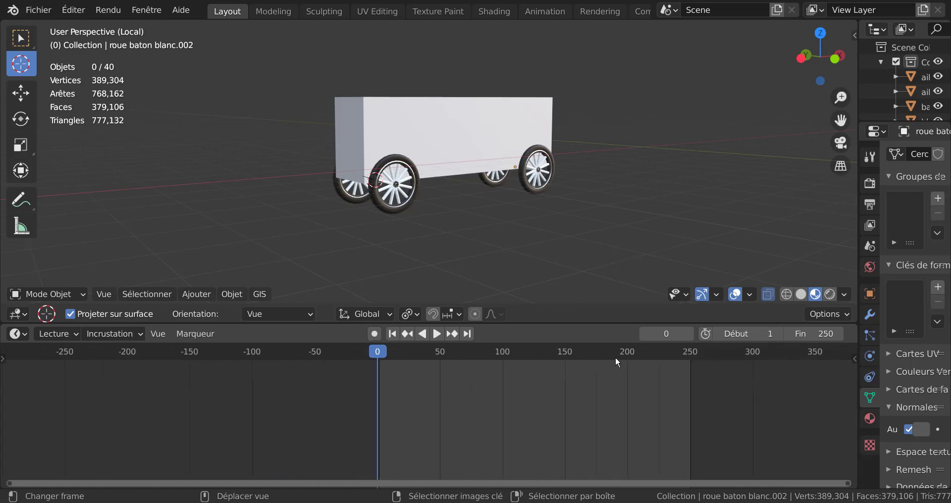
scroll(459, 425, "up", 5)
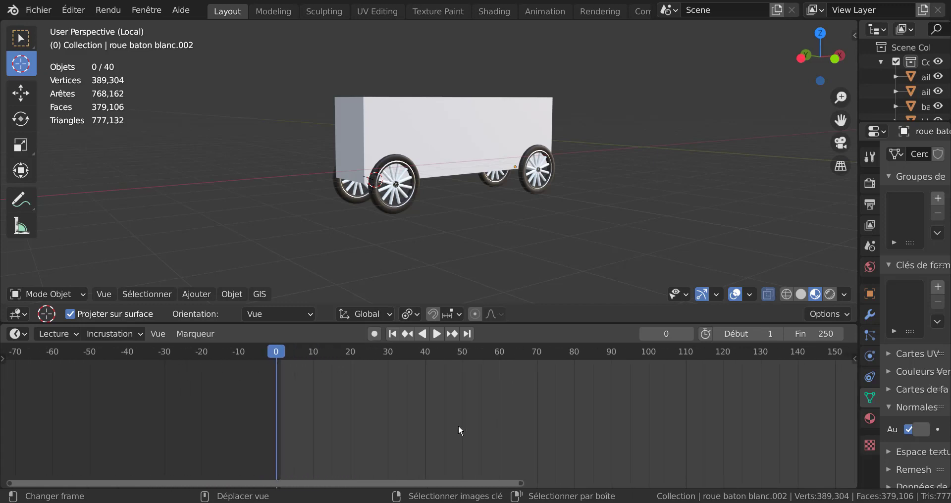
scroll(458, 426, "up", 4)
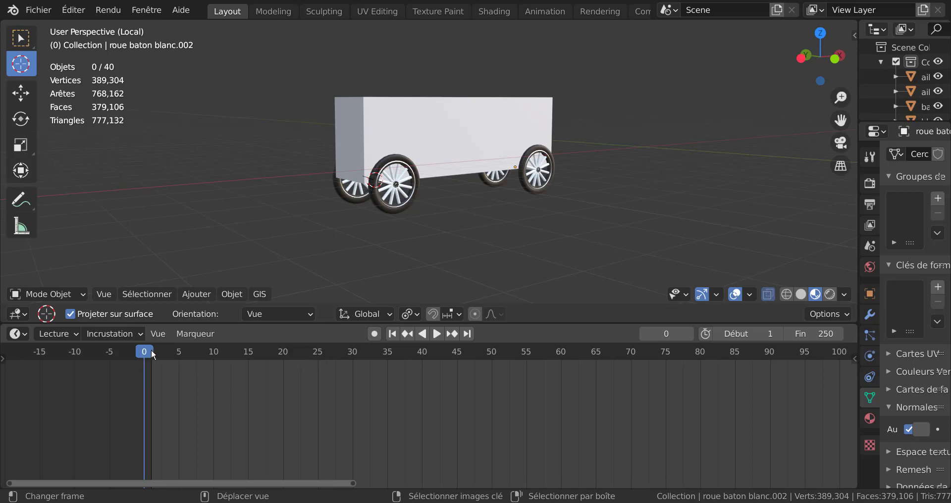
Scrub the playhead to frame 25 and return it to frame 1
left_click_drag(146, 349, 320, 362)
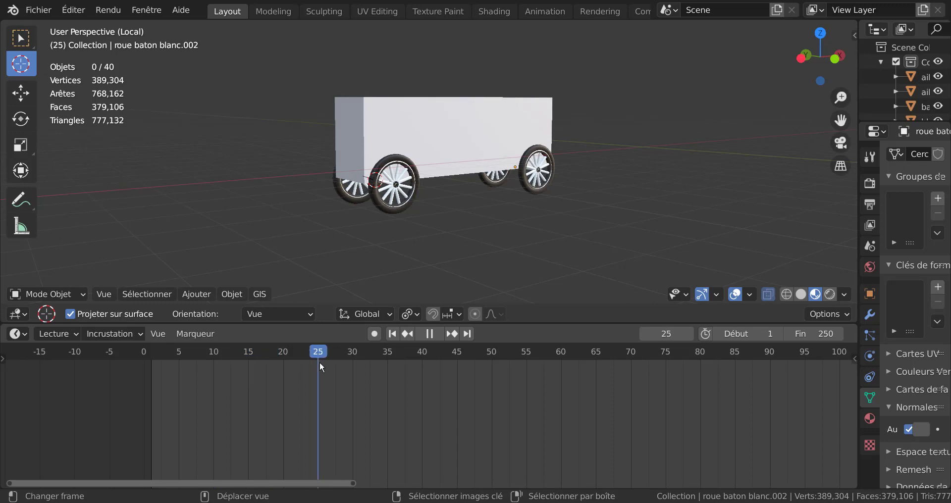
left_click_drag(320, 367, 321, 397)
left_click_drag(320, 391, 153, 436)
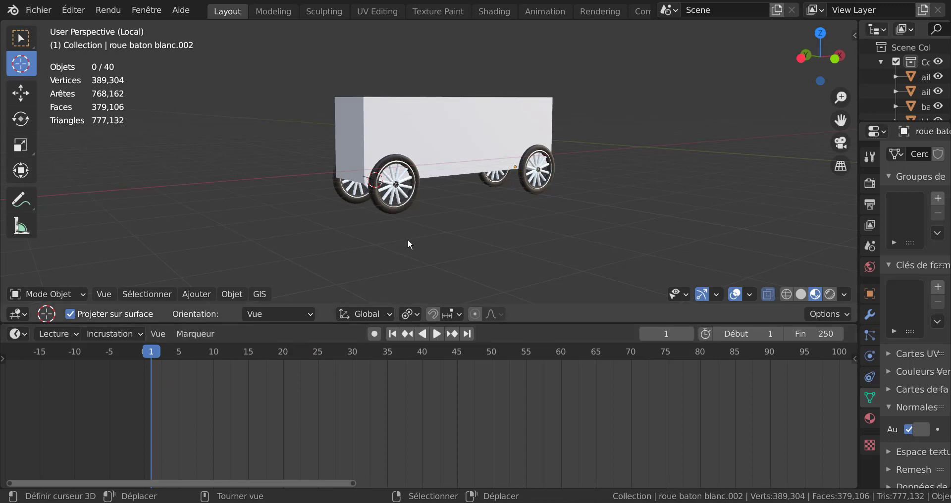
Enable auto keying and record a keyframe for the near wheel pair at frame 1 with the Move tool
left_click(396, 207)
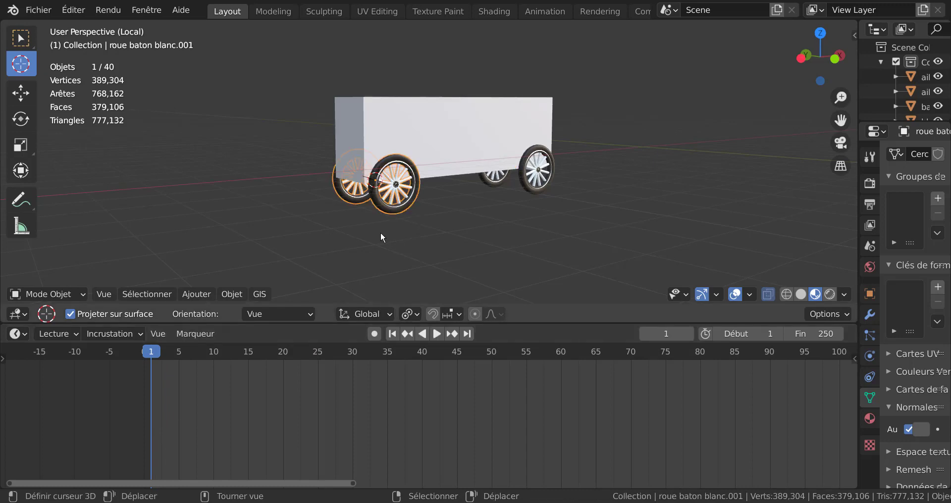
left_click(375, 335)
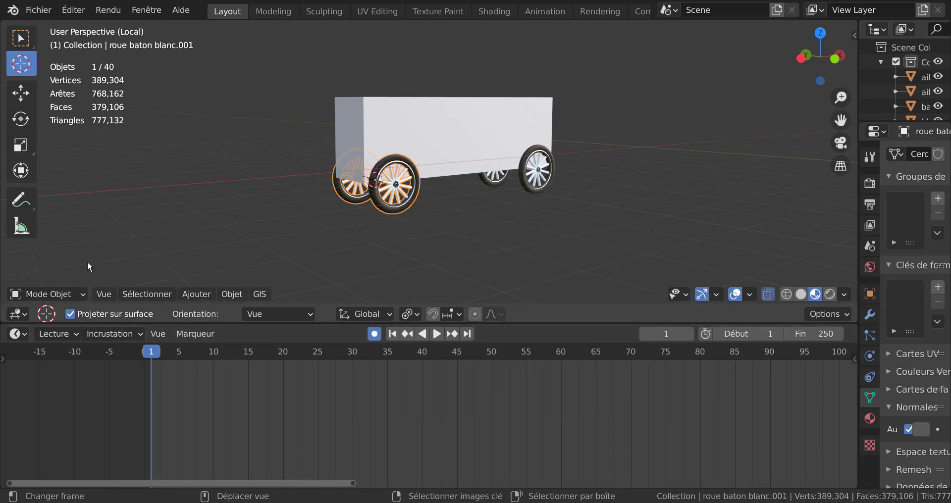
left_click(20, 93)
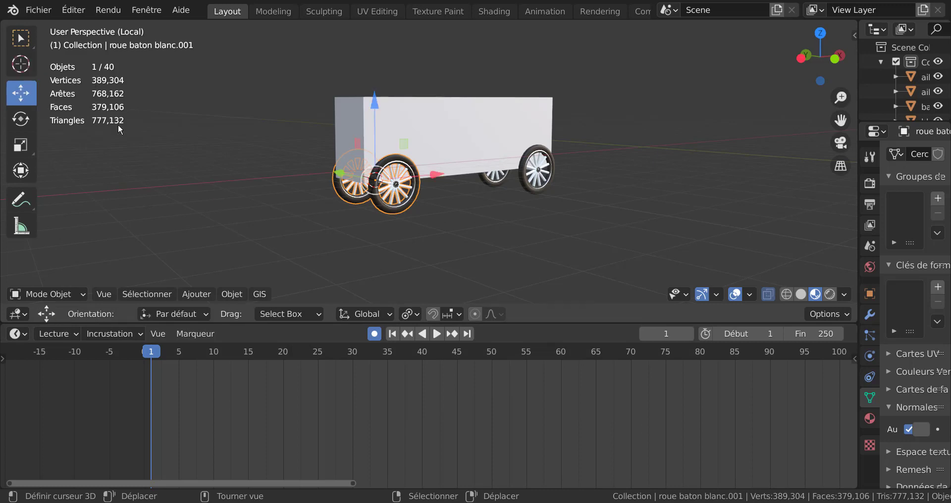
left_click(377, 109)
key("i")
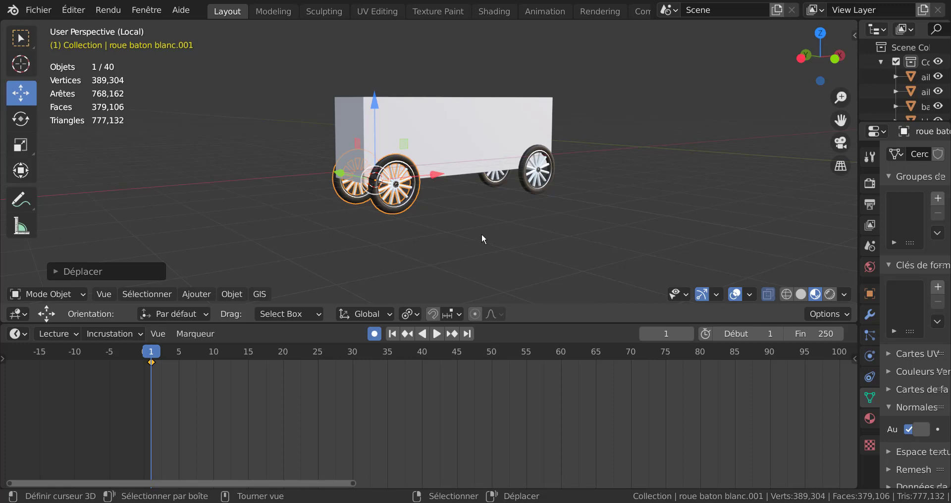
Show the cart in front orthographic view and set the current frame to 25
key("KP_1")
scroll(480, 233, "up", 3)
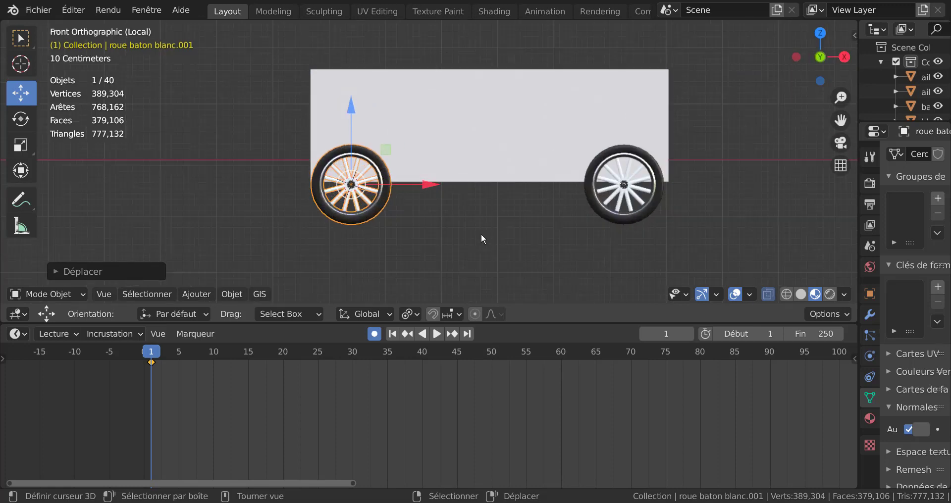
middle_click_drag(402, 223, 460, 221, "shift")
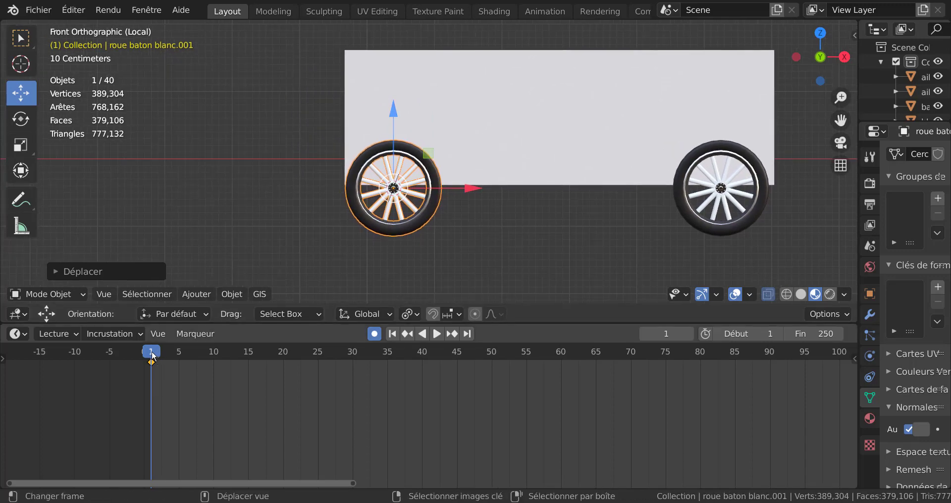
left_click_drag(152, 356, 317, 357)
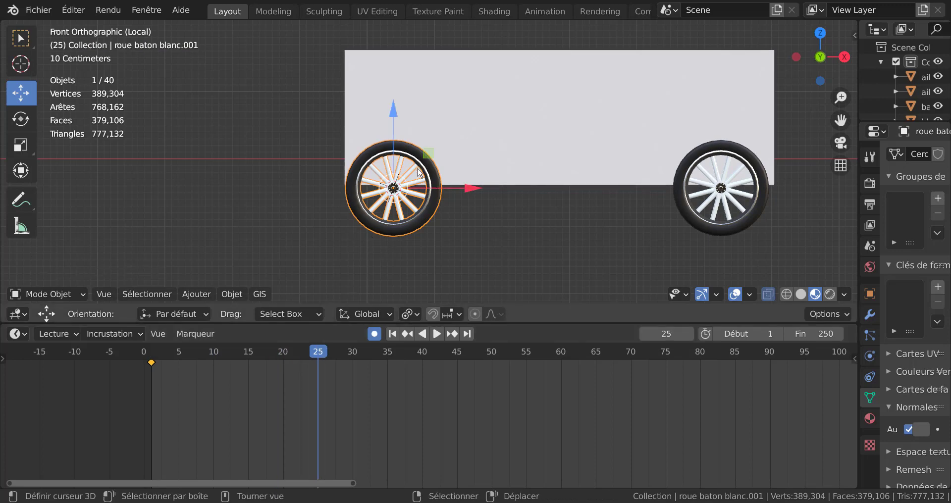
key("r")
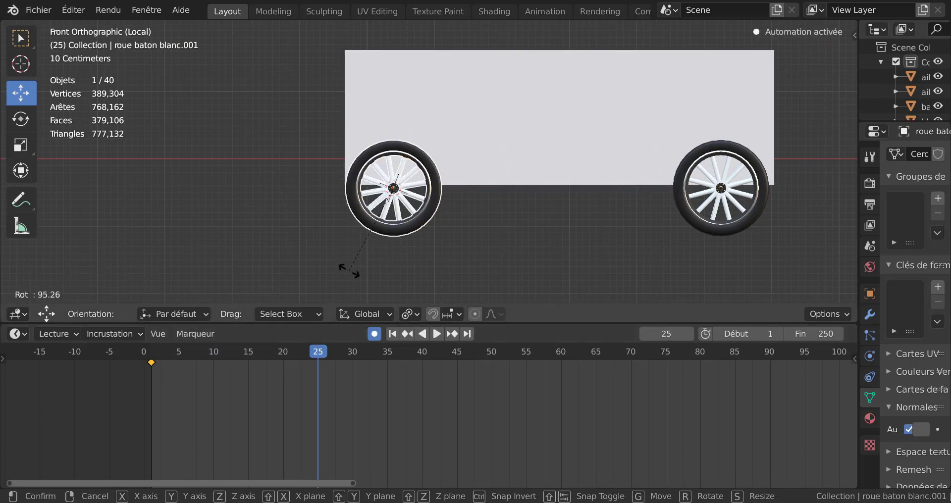
left_click(347, 270)
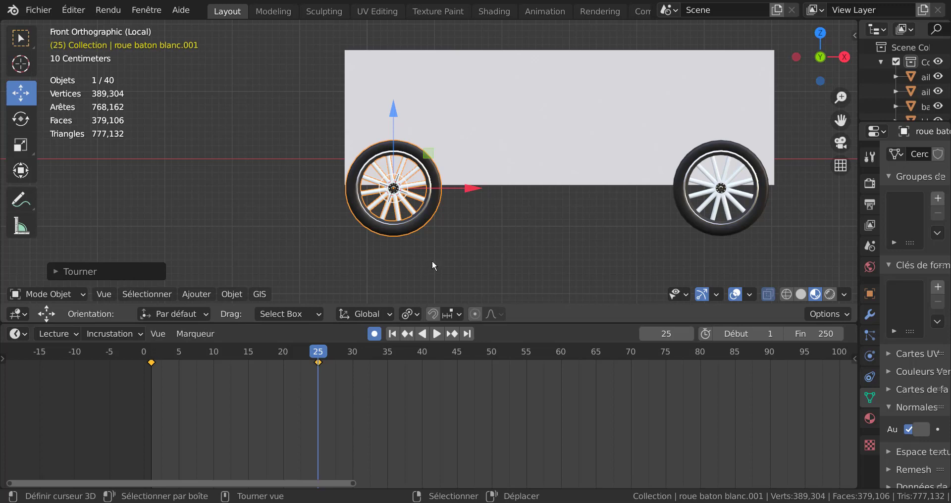
key("ctrl+z")
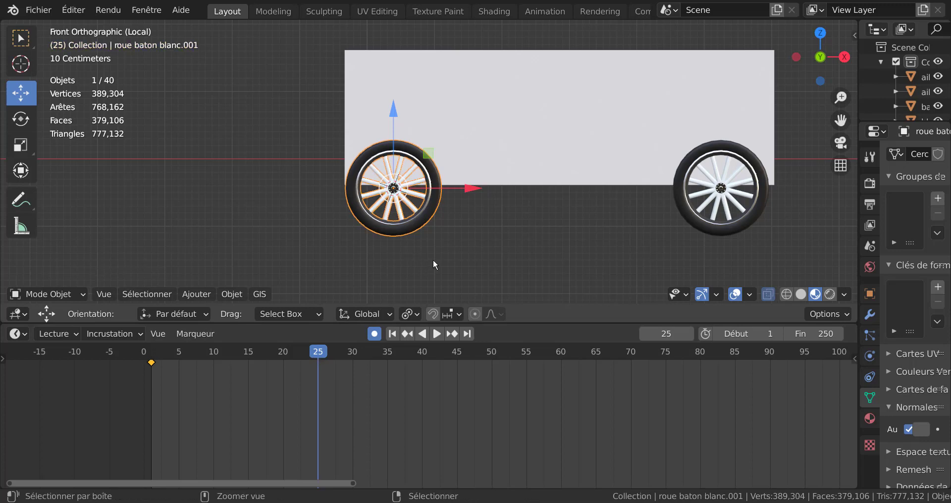
Rotate the selected wheel pair to record a keyframe at frame 25, and scrub the playhead back to frame 0
key("r")
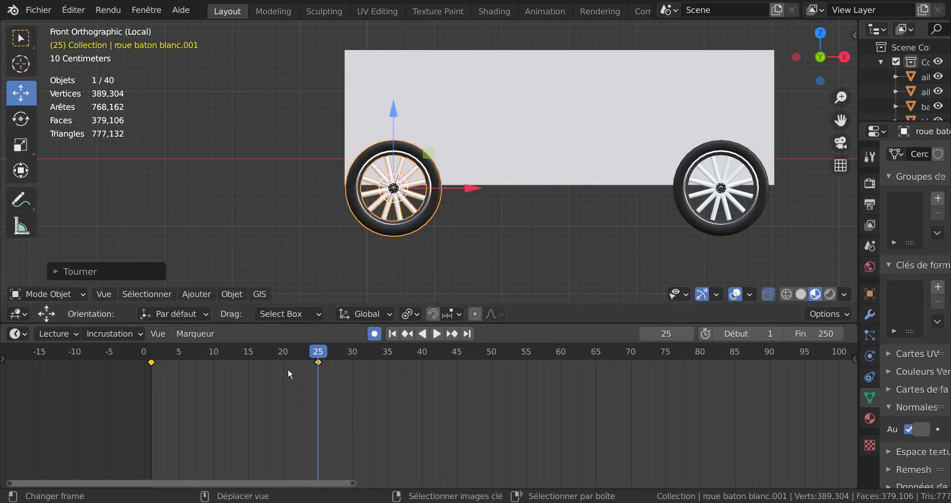
left_click_drag(318, 350, 105, 367)
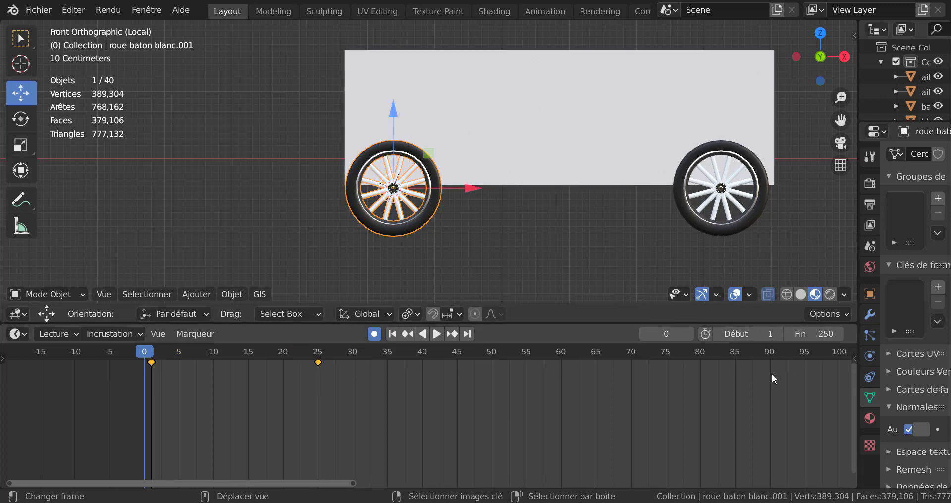
Set the animation's end frame to 25
scroll(754, 397, "down", 5)
scroll(754, 398, "down", 3)
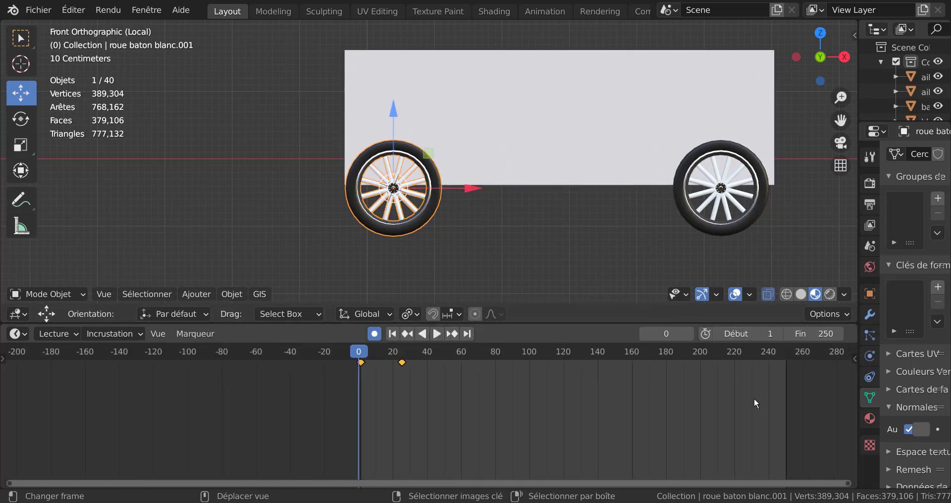
middle_click_drag(685, 397, 553, 410)
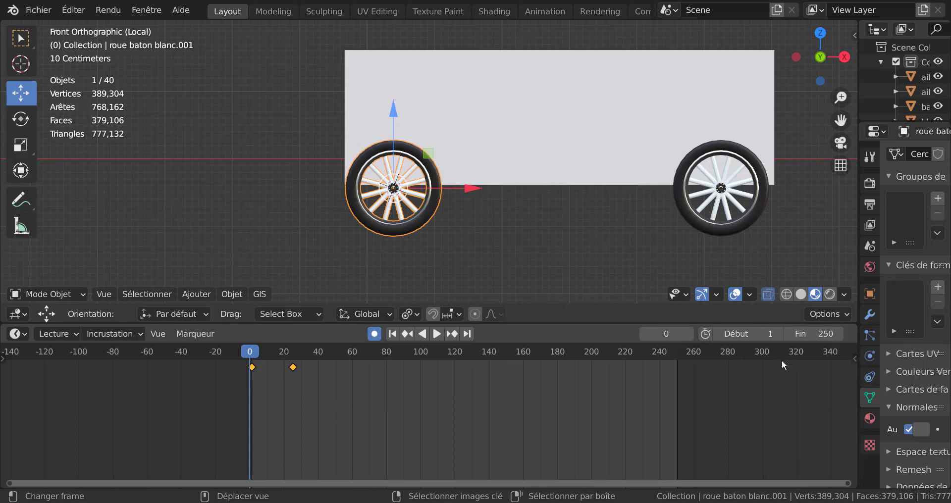
double_click(812, 334)
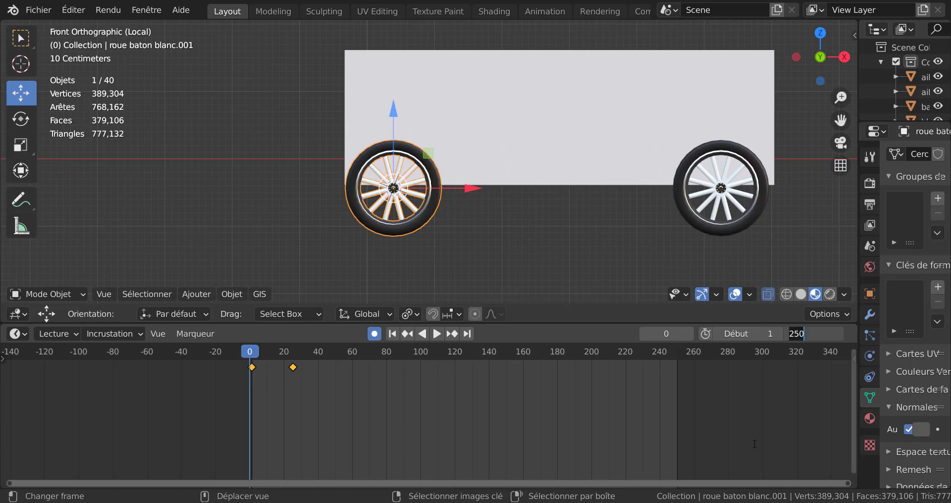
type("25")
key("Return")
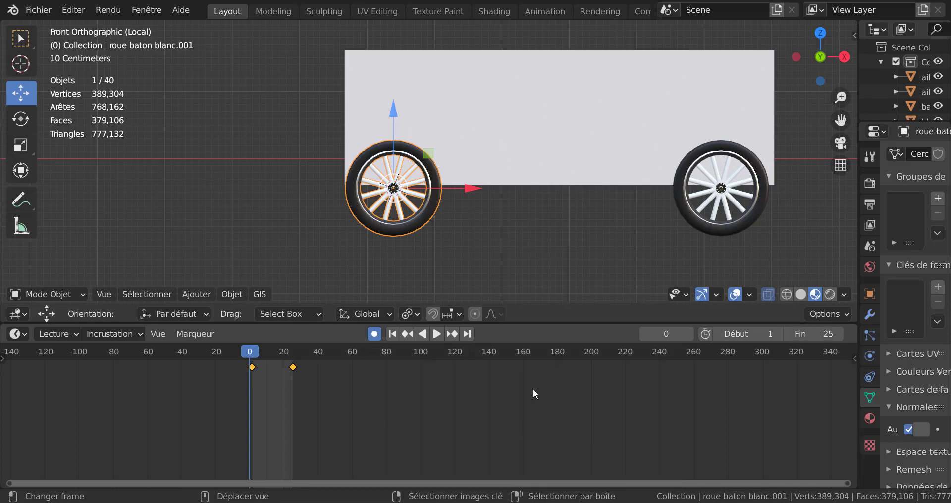
scroll(311, 398, "up", 4)
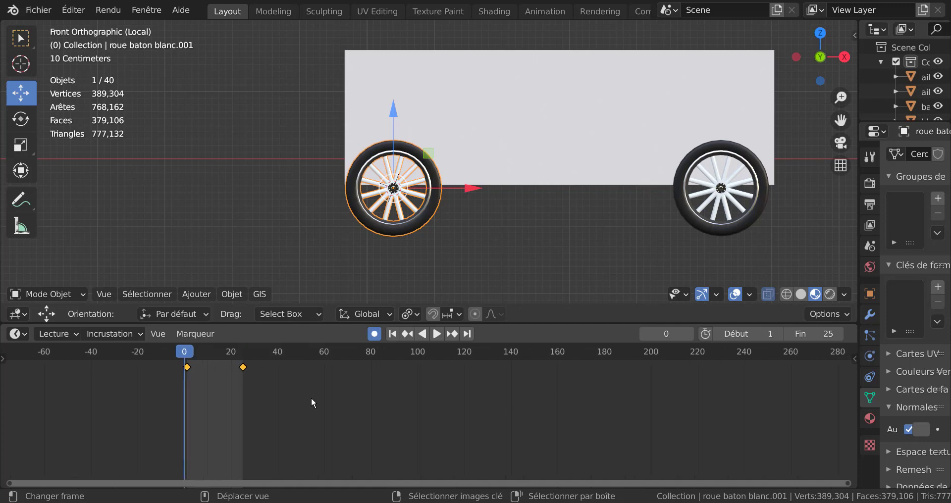
middle_click_drag(284, 408, 534, 475)
scroll(561, 409, "up", 4)
middle_click_drag(526, 406, 536, 451)
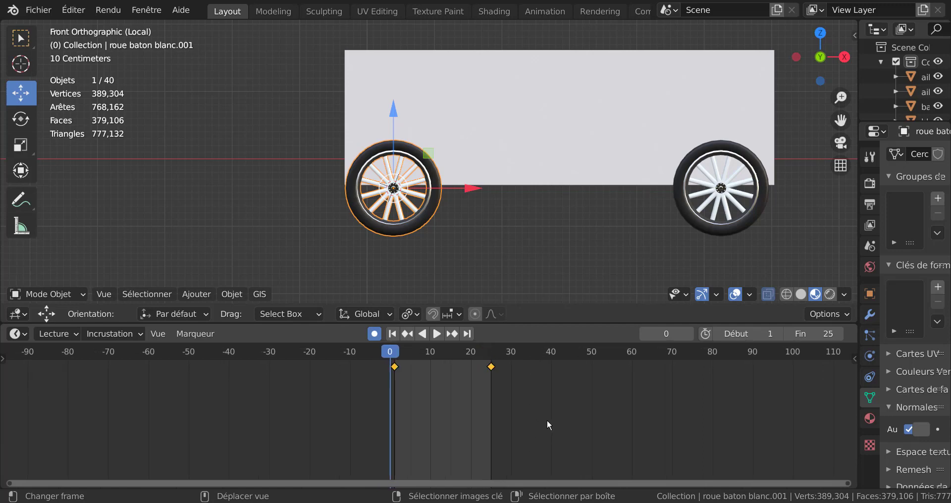
scroll(550, 422, "up", 1)
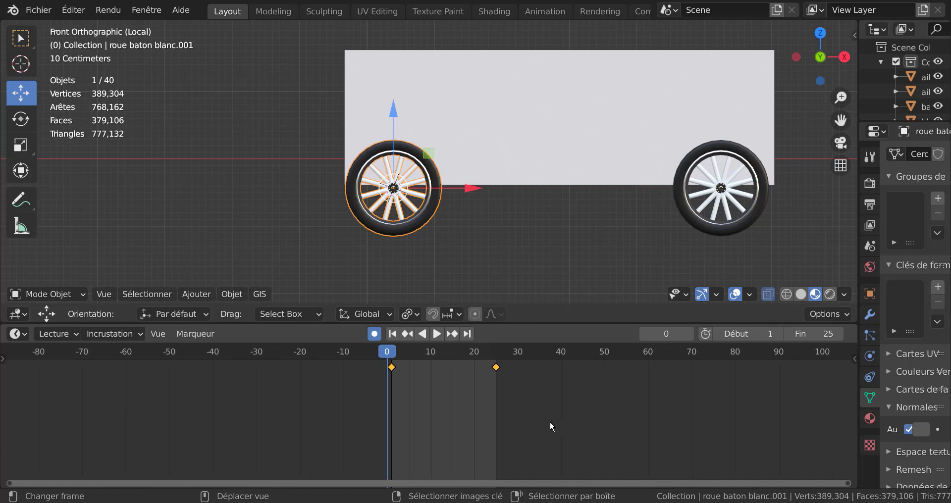
Move from frame 1 to frame 31 and rotate the selected wheel pair there to record another keyframe
scroll(550, 427, "up", 2)
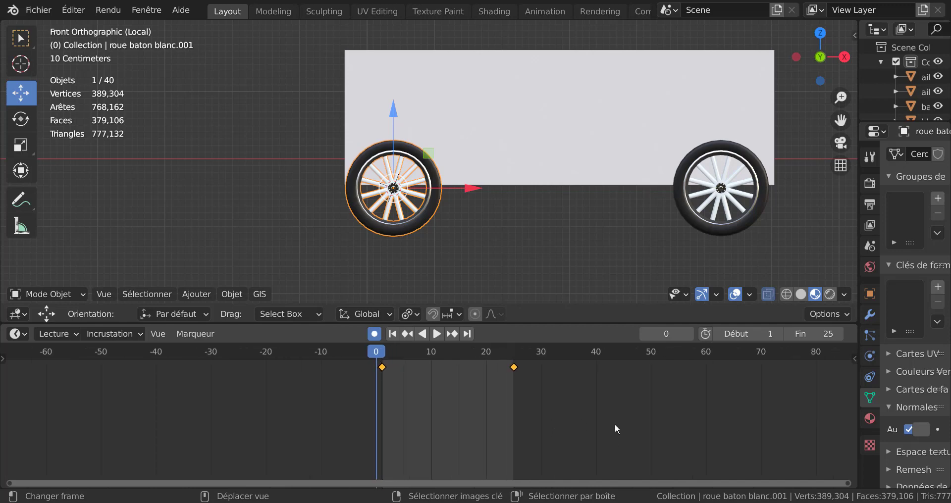
scroll(594, 422, "up", 1)
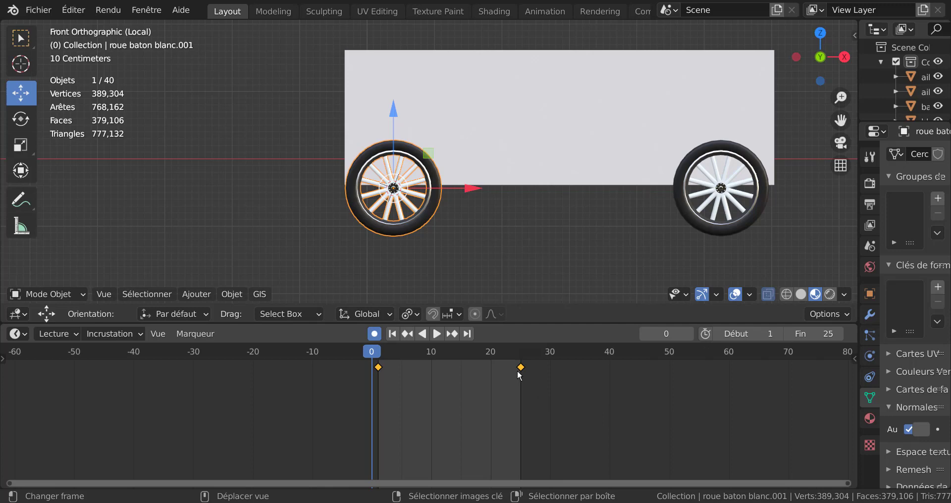
scroll(533, 386, "up", 3)
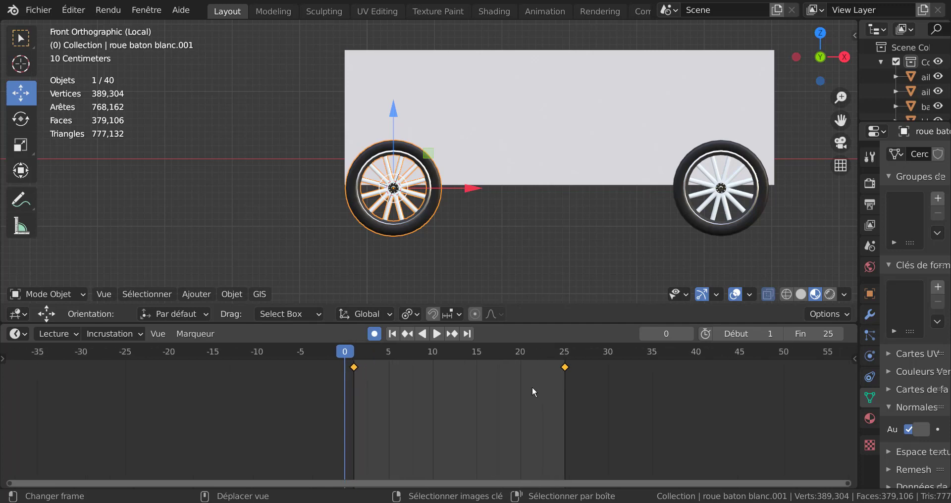
left_click(354, 355)
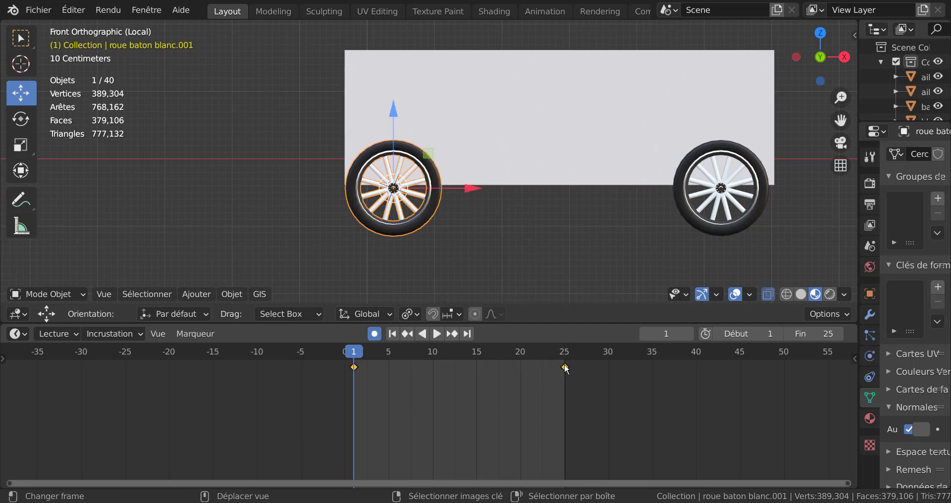
left_click_drag(355, 364, 616, 364)
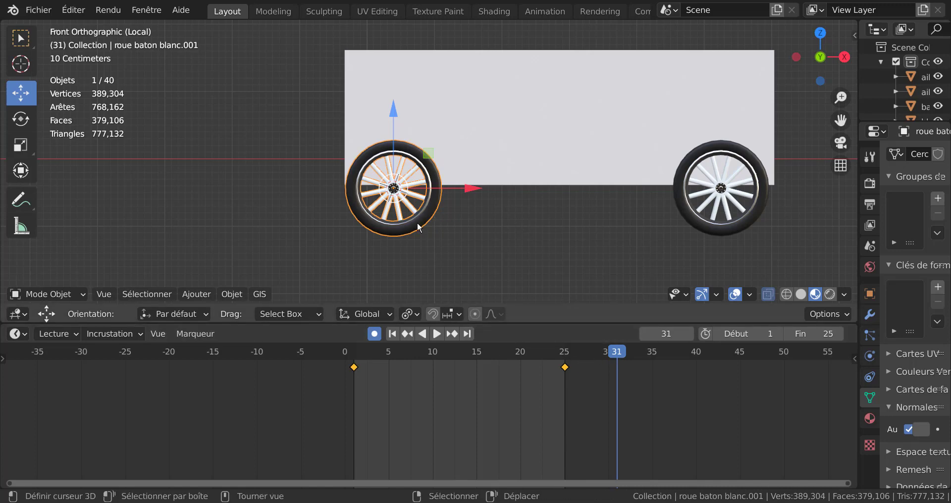
key("r")
left_click(322, 143)
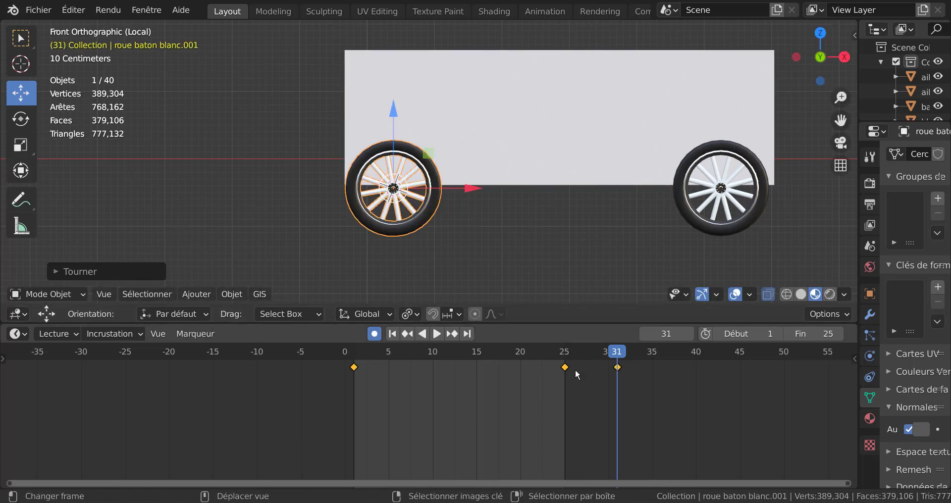
Return the playhead to the start of the timeline and play the wheel animation
key("space")
left_click(361, 376)
key("space")
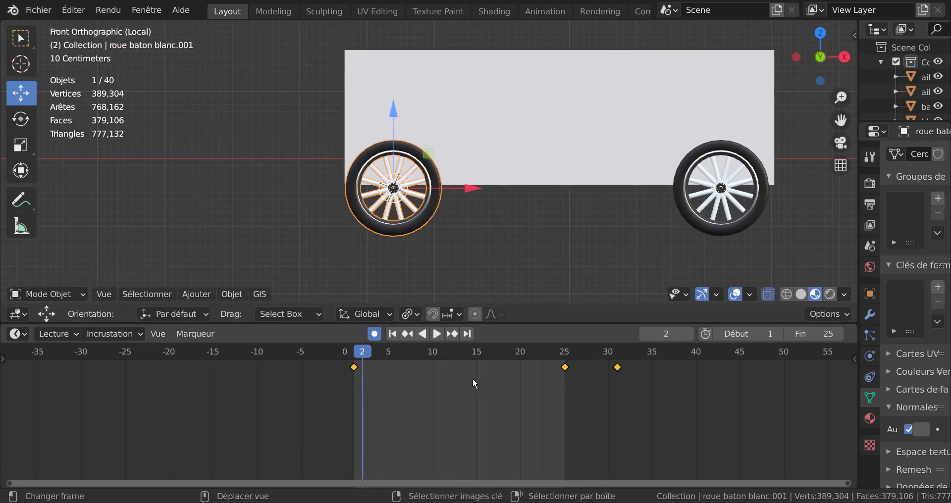
left_click(438, 334)
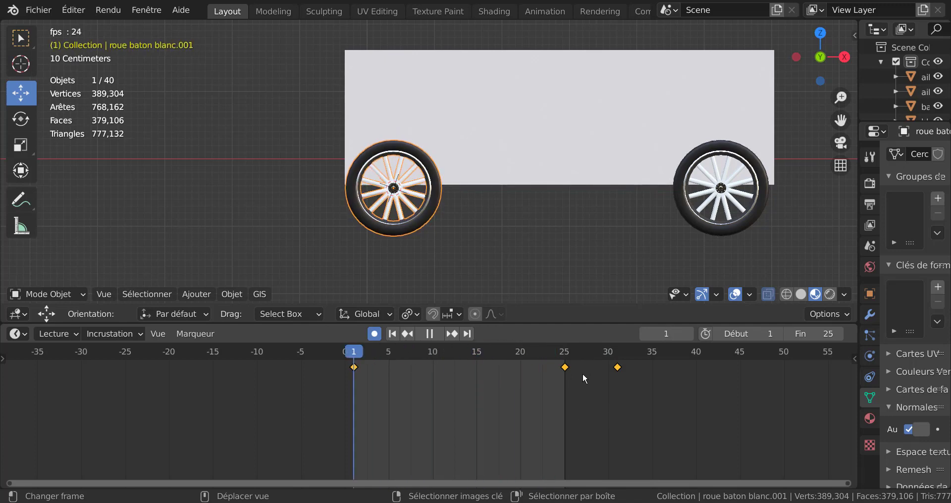
Extend the animation's end frame to 39, stop playback and return the playhead to frame 1
left_click_drag(812, 334, 842, 334)
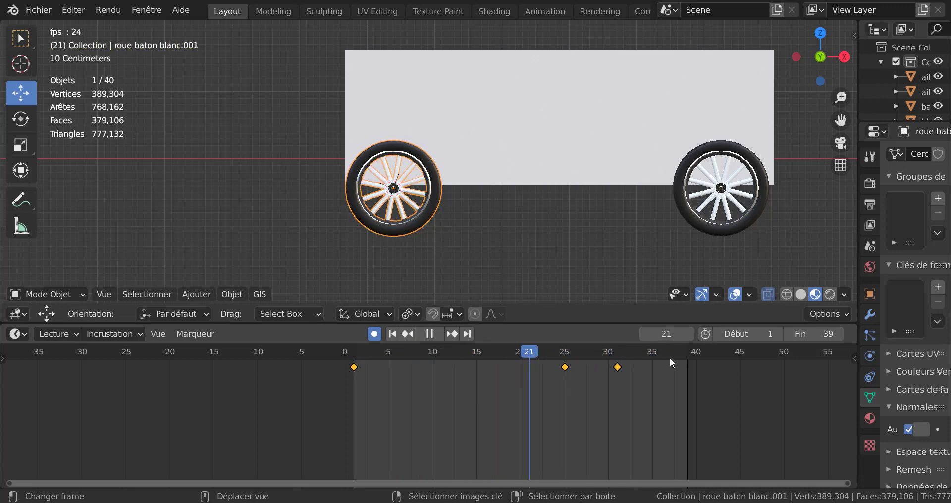
left_click(429, 334)
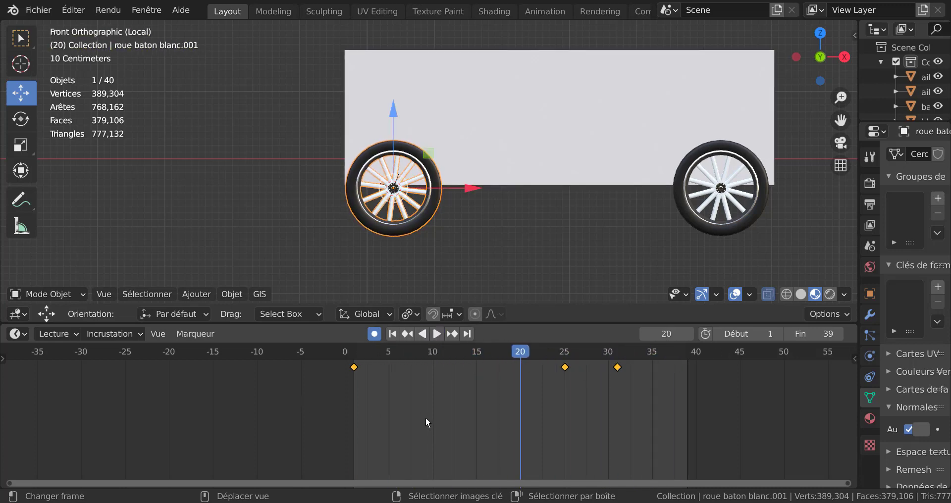
left_click_drag(525, 354, 357, 361)
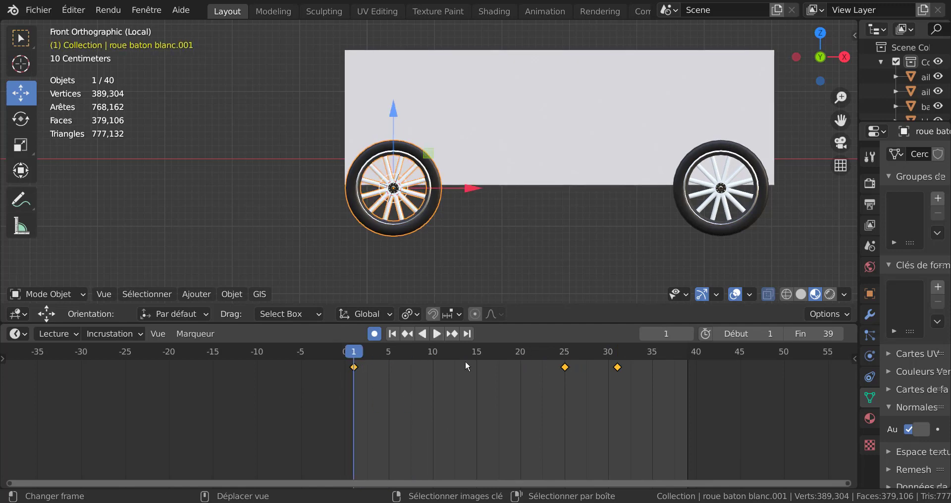
Delete the wheel pair's keyframes one at a time at frames 31, 25 and 1
left_click(617, 368)
key("x")
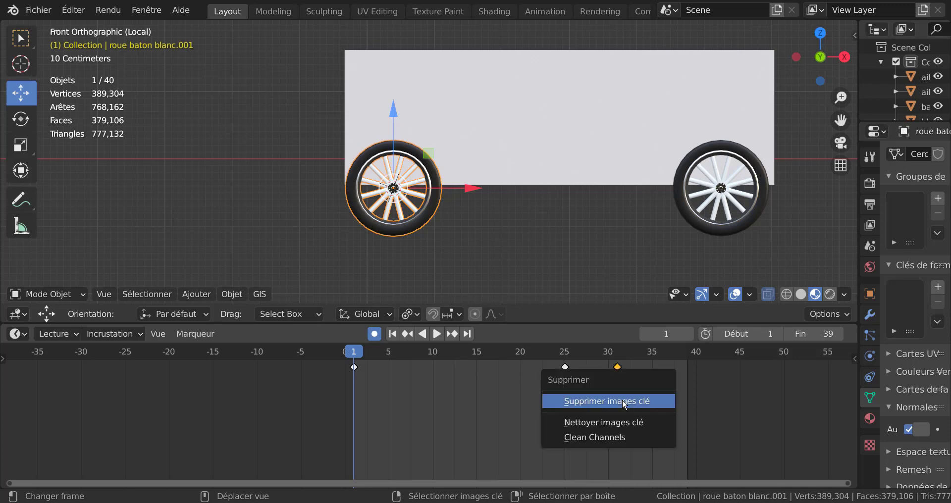
left_click(623, 404)
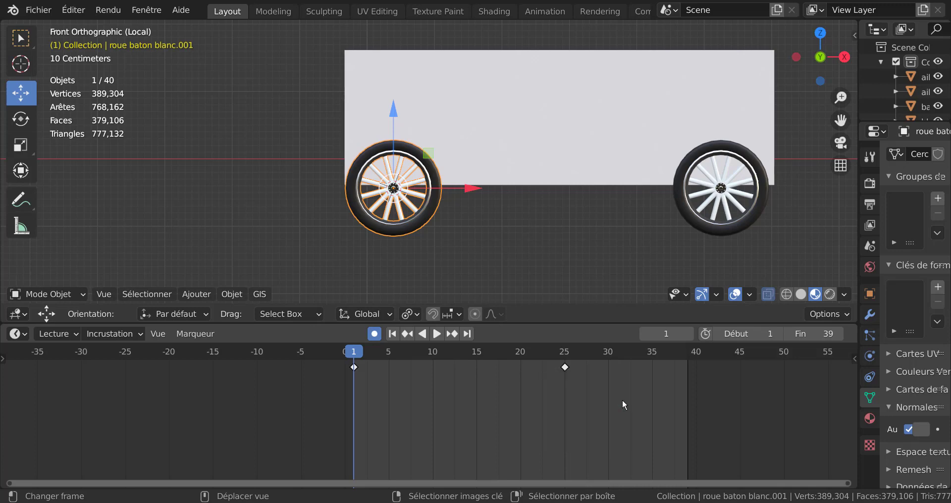
key("x")
left_click(566, 397)
left_click(354, 367)
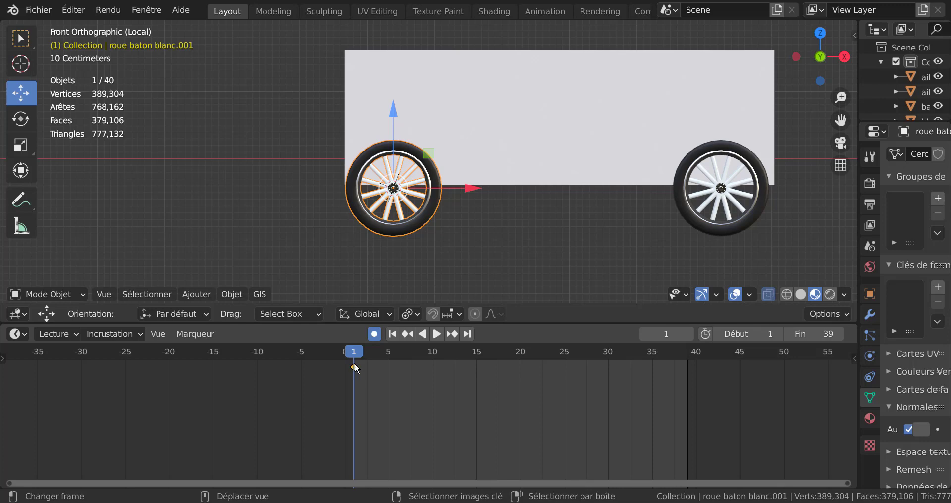
key("x")
left_click(395, 417)
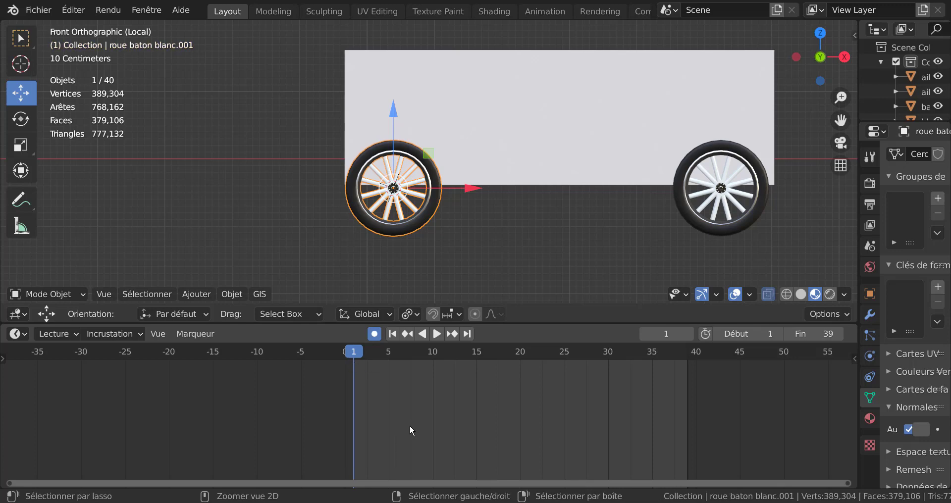
Undo the three individual keyframe deletions
key("ctrl+z")
key("ctrl+z")
key("ctrl+z")
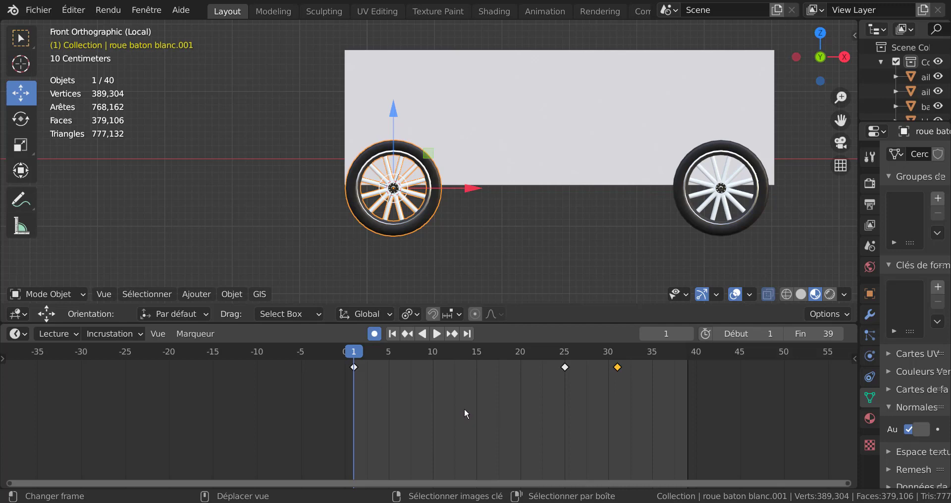
Select all of the wheel pair's keyframes in the timeline and delete them together
key("a")
key("x")
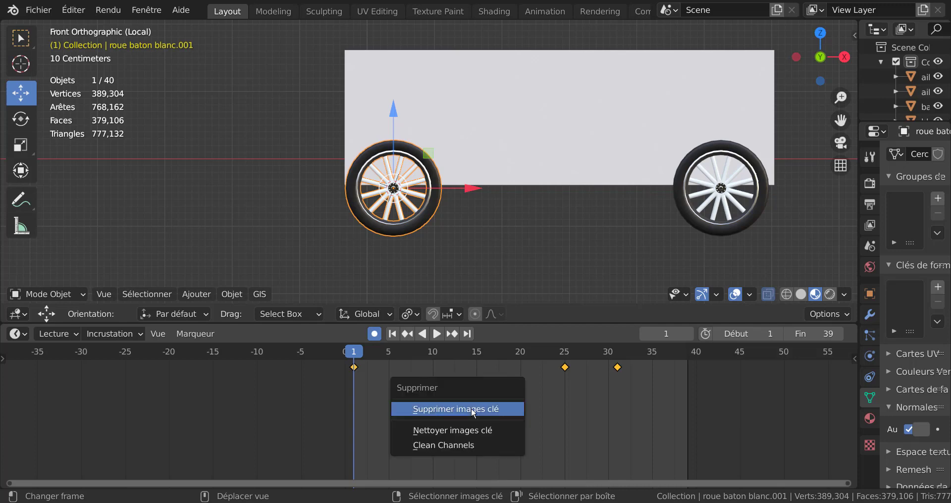
left_click(471, 408)
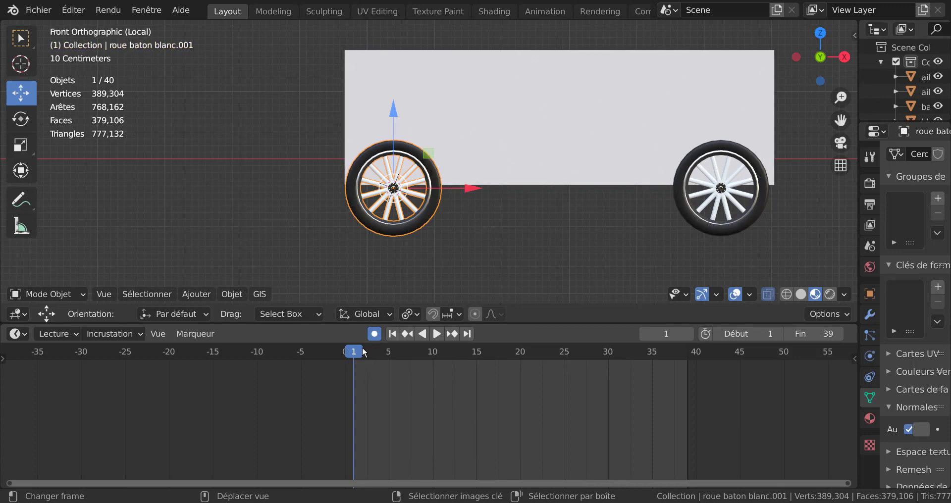
Play the timeline to check the wheel without keyframes, and return to frame 1
key("space")
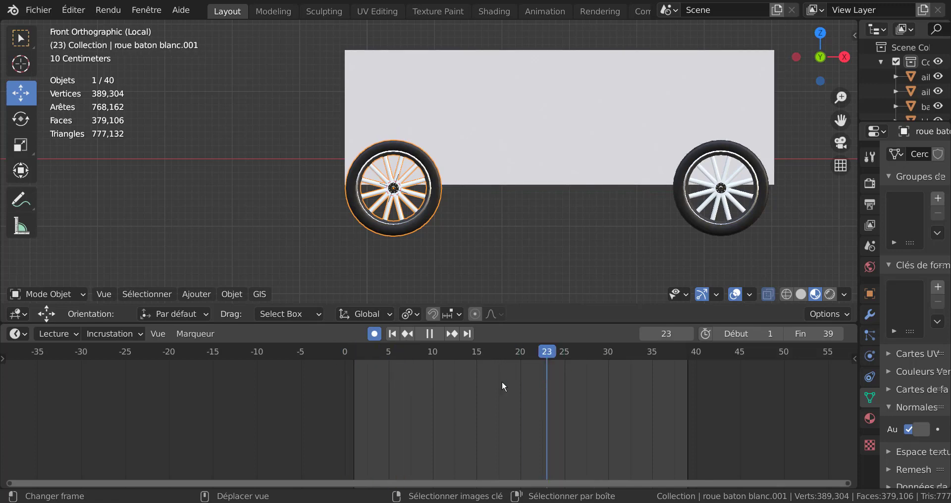
left_click_drag(502, 386, 351, 418)
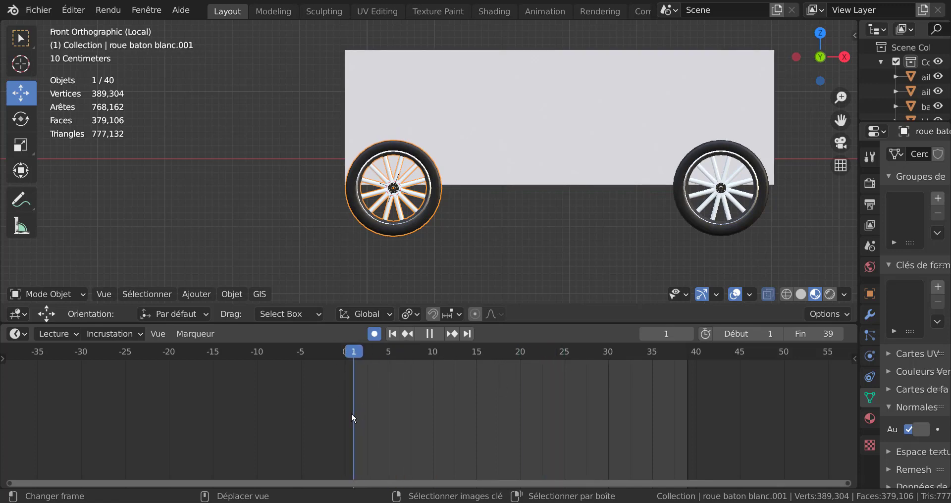
key("space")
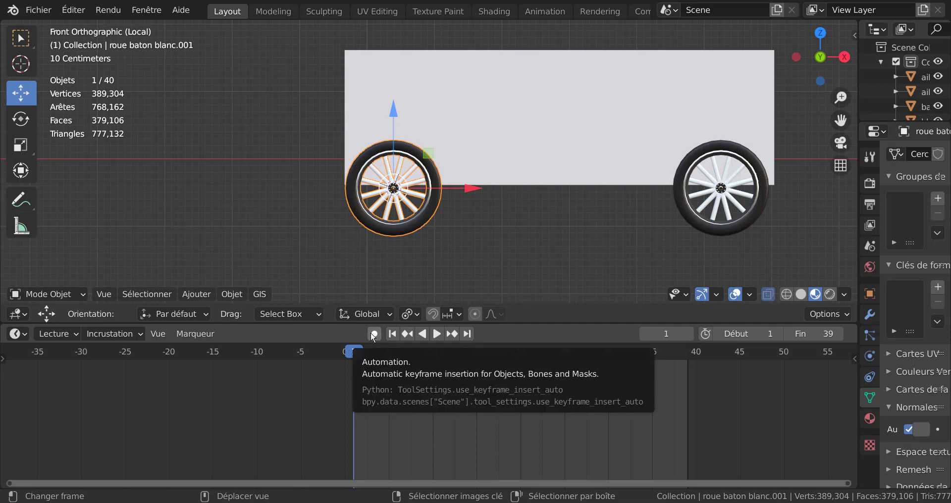
Set the animation's end frame to 250
left_click(373, 334)
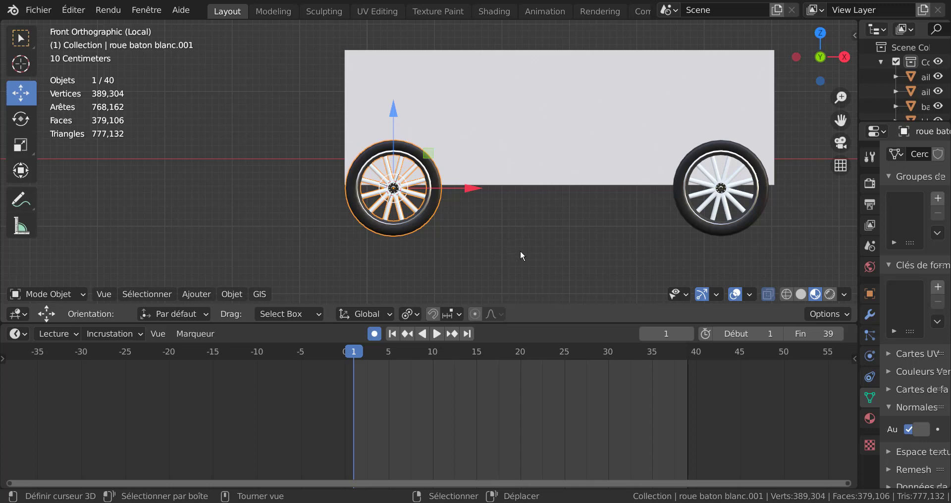
scroll(570, 394, "down", 2)
scroll(571, 394, "up", 2)
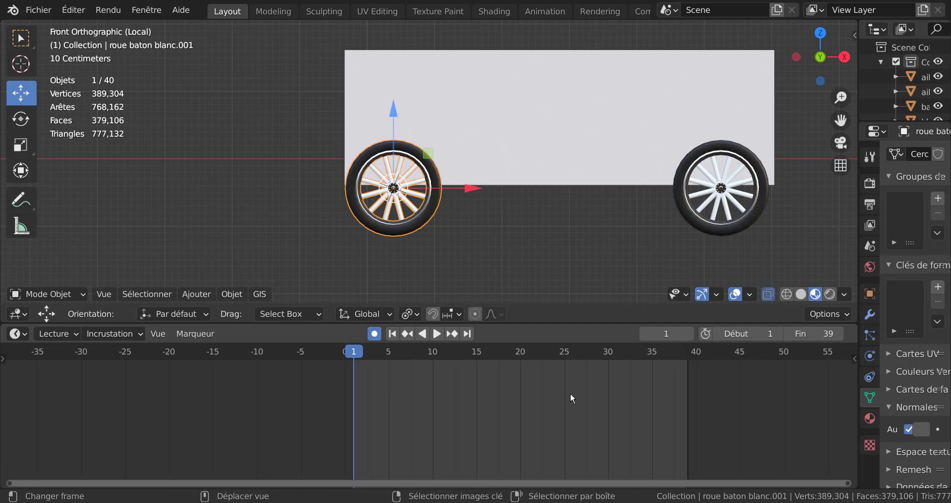
left_click(793, 333)
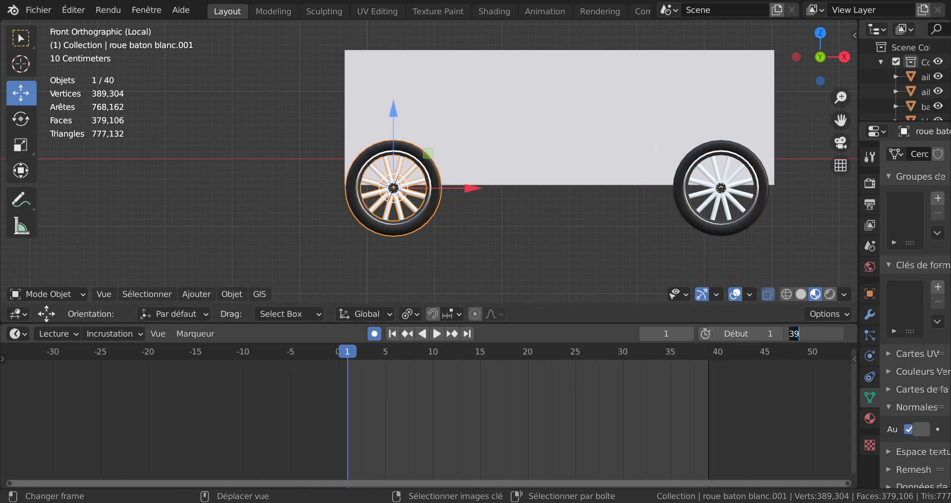
type("250")
key("Return")
scroll(643, 426, "down", 1)
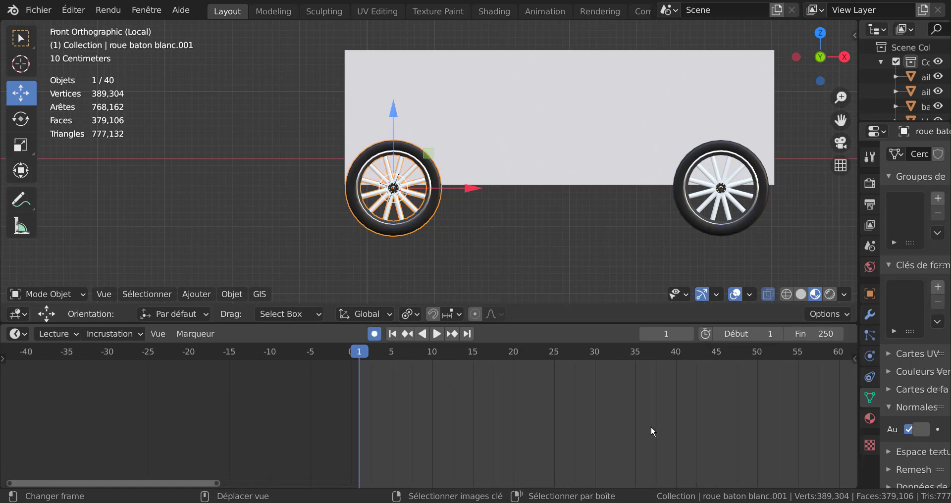
Record a new keyframe for the selected wheel pair at frame 1 with the Move tool
scroll(652, 427, "down", 7)
middle_click_drag(646, 430, 371, 439)
scroll(376, 441, "down", 8)
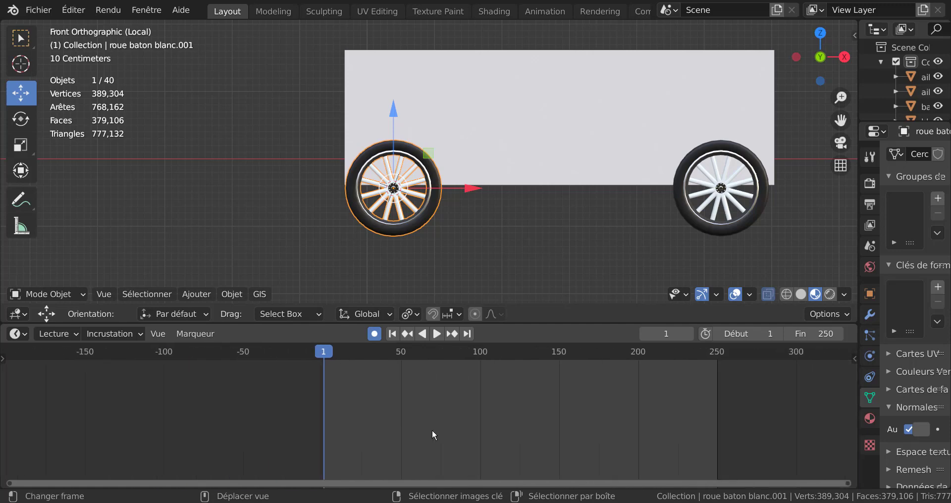
scroll(432, 430, "up", 1)
middle_click_drag(454, 427, 416, 431)
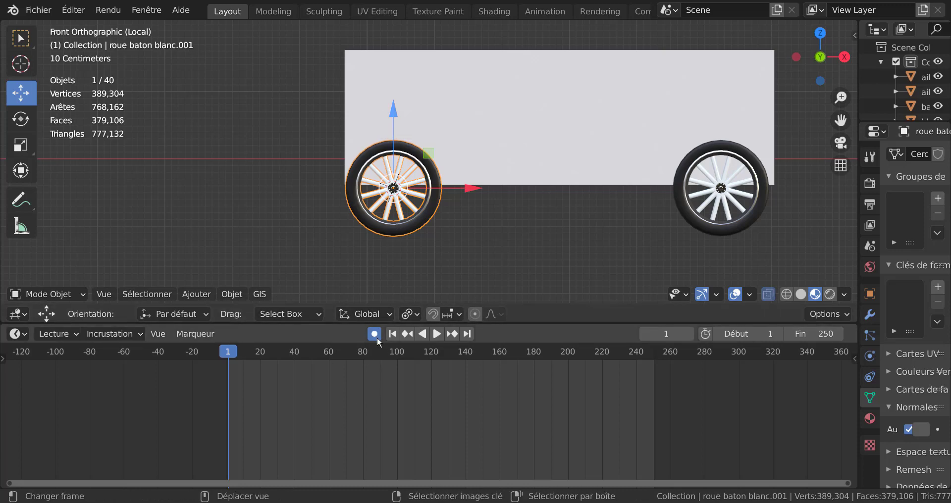
left_click(395, 119)
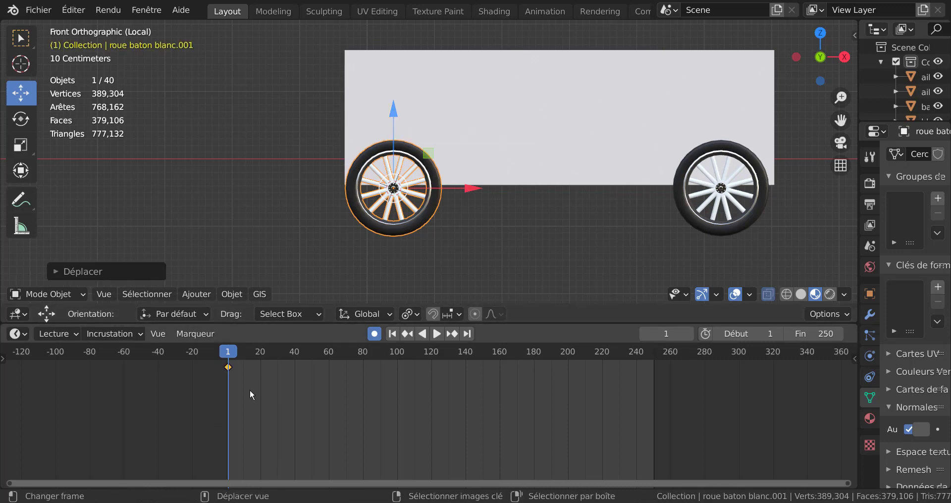
Set the current frame to 250 and rotate the selected wheel pair by 72° to record a keyframe
left_click_drag(266, 345, 654, 363)
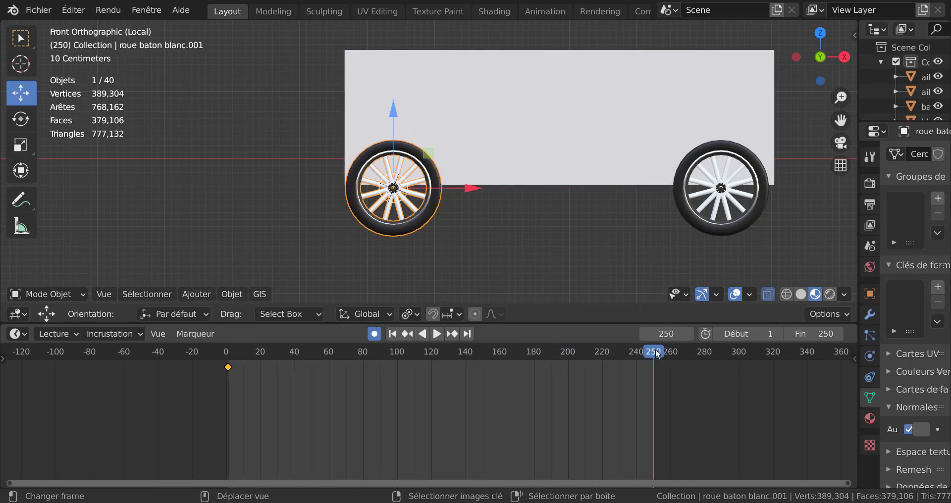
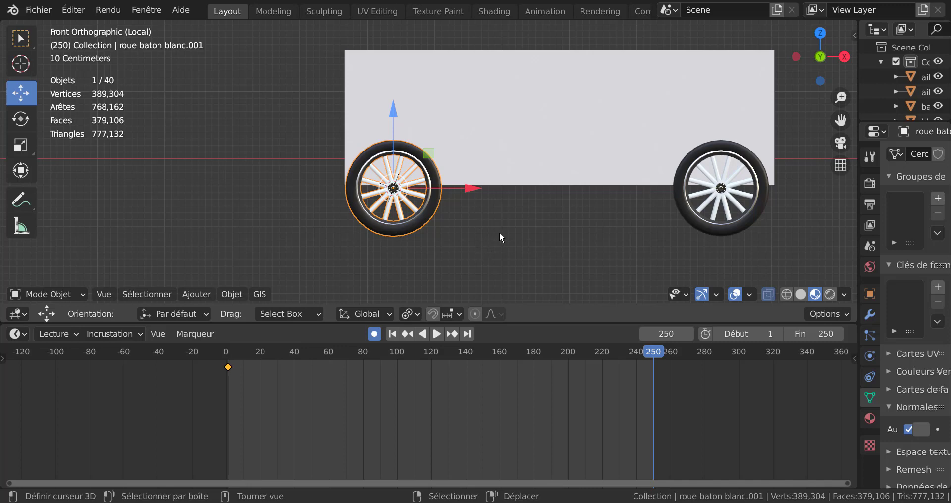
key("r")
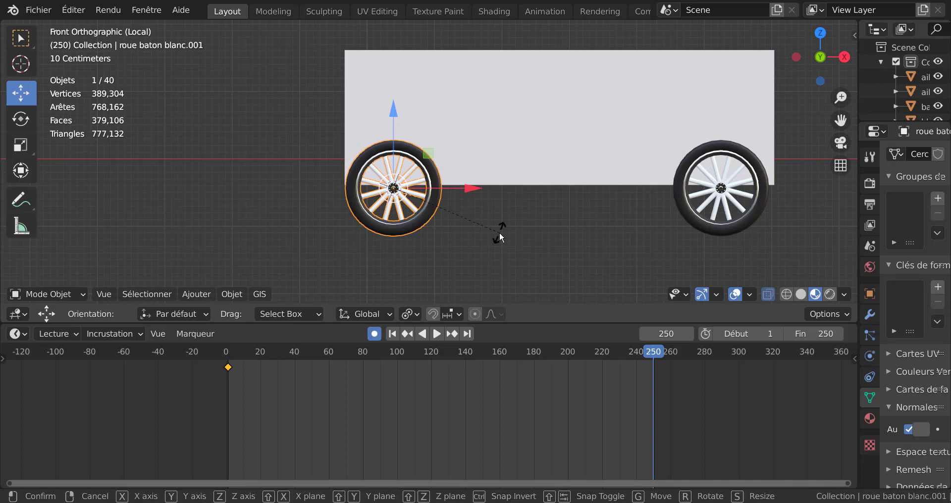
type("72")
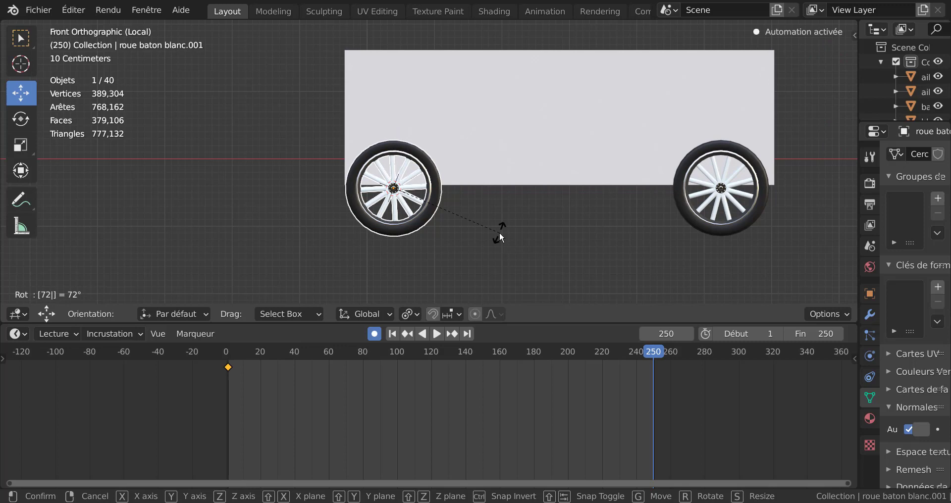
key("Return")
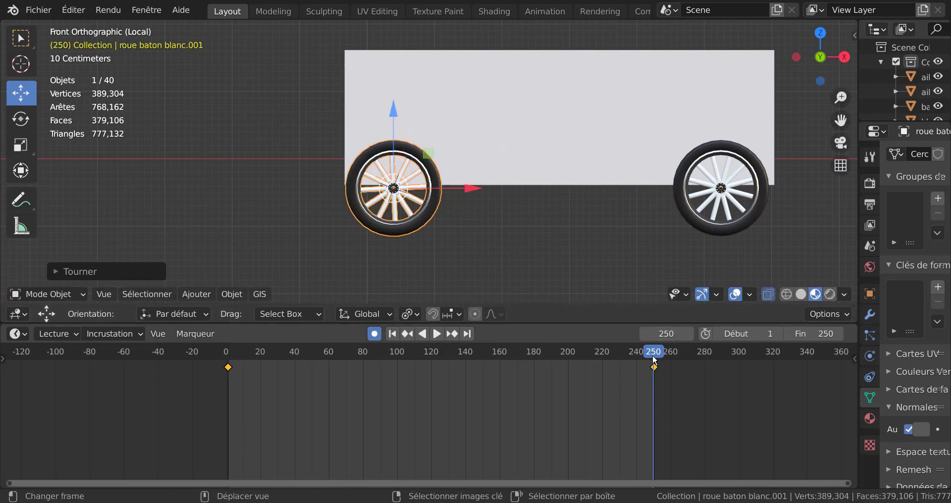
Scrub back to the start of the timeline, play the wheel's rotation and stop the playback
left_click_drag(654, 355, 221, 377)
left_click(435, 335)
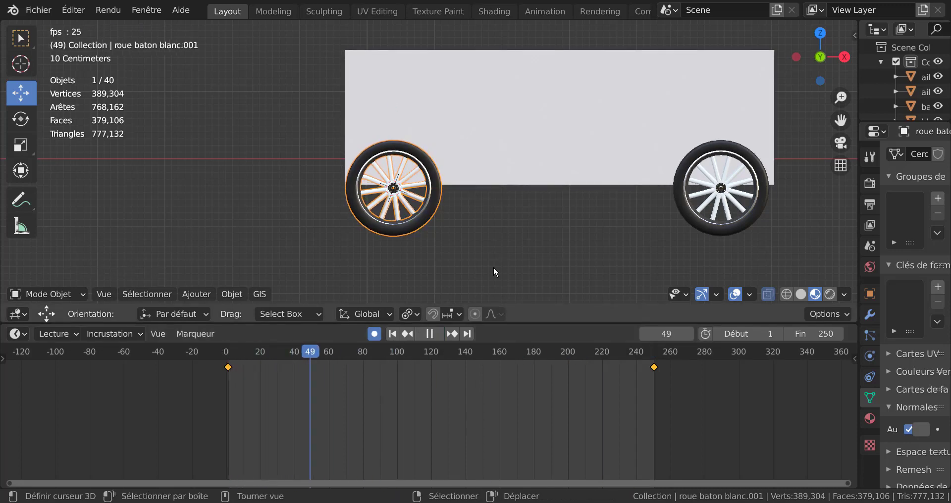
left_click(428, 334)
key("space")
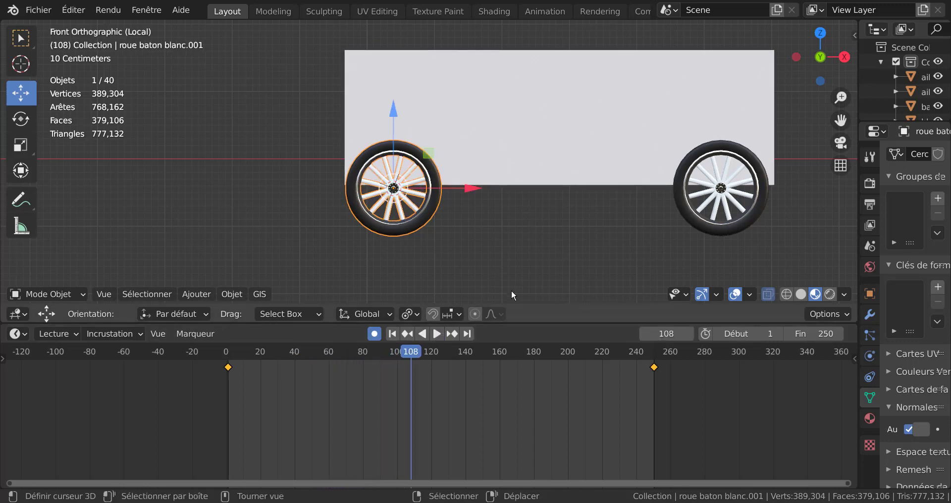
Delete the front wheel pair's rotation keyframe at frame 250
left_click(418, 358)
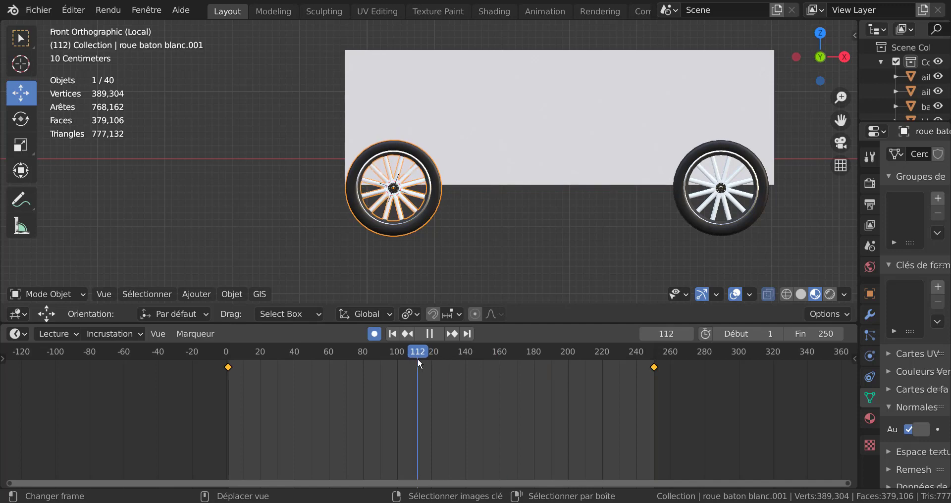
left_click(652, 368)
key("x")
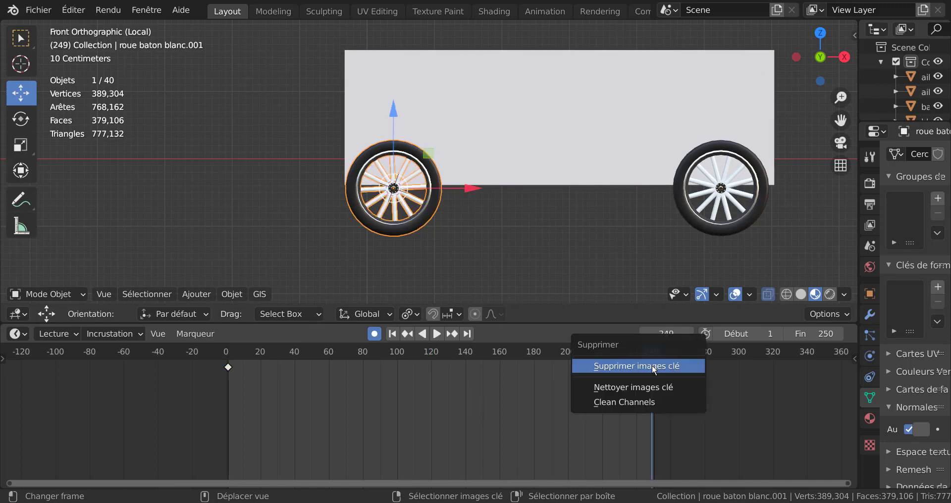
left_click(650, 365)
Set the current frame to 250 and rotate the selected wheel pair by 720° to record a keyframe
left_click_drag(650, 354, 655, 388)
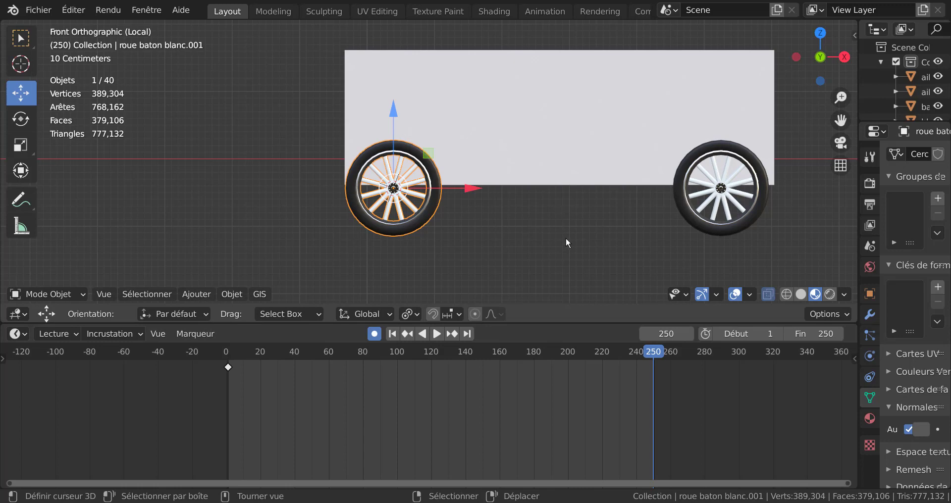
key("r")
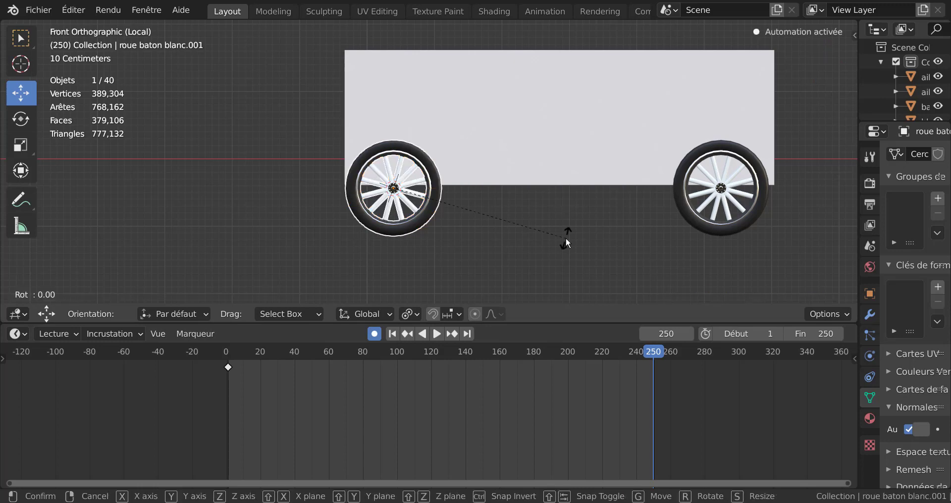
type("72")
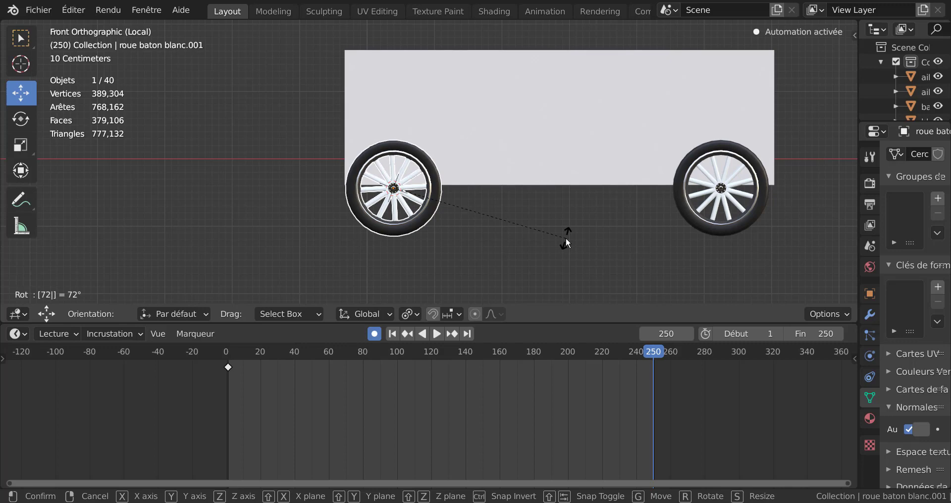
type("0")
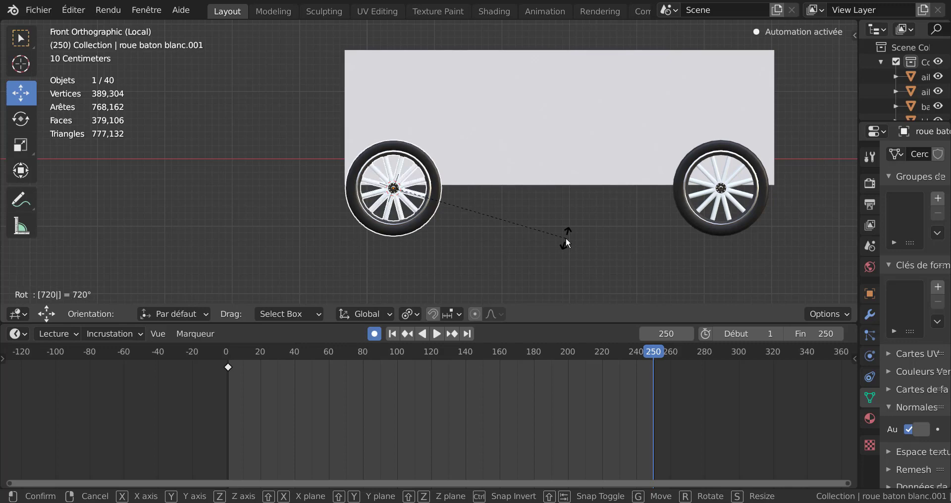
key("Return")
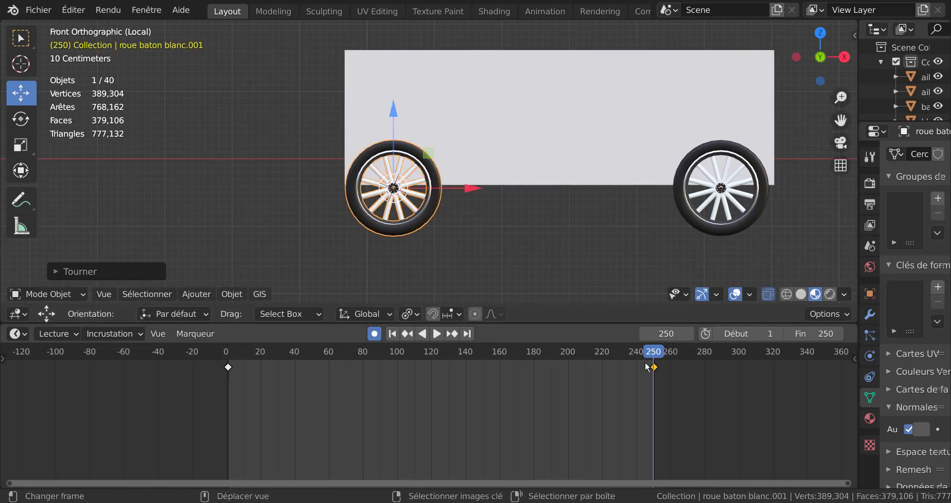
Play the new wheel rotation from the start of the timeline, stop it and return to frame 1
left_click_drag(651, 357, 391, 362)
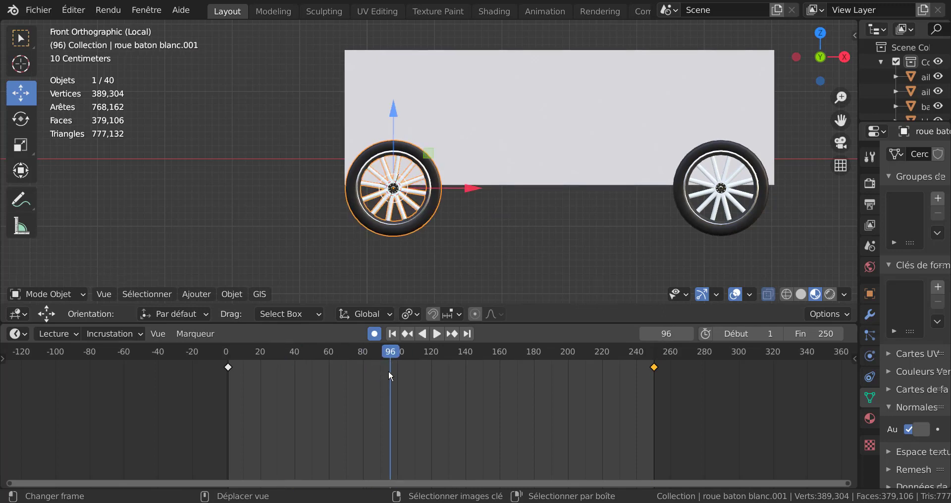
left_click_drag(366, 353, 227, 366)
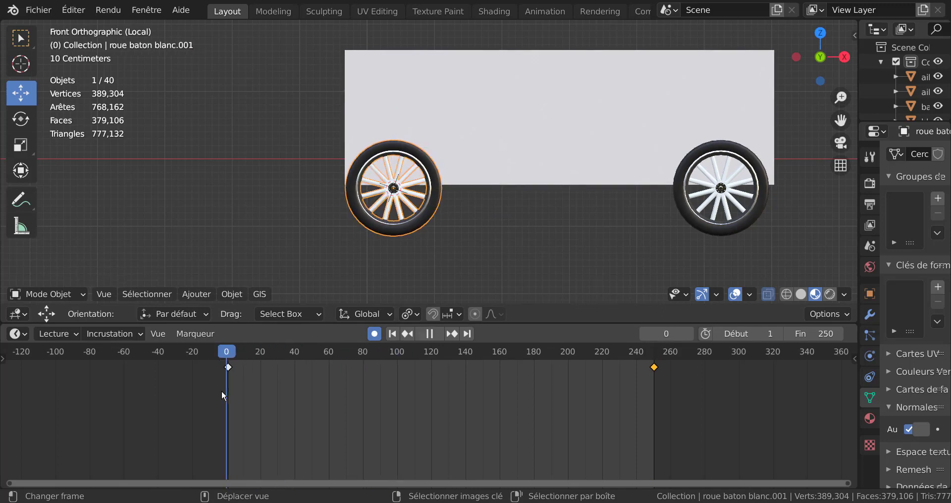
left_click(437, 334)
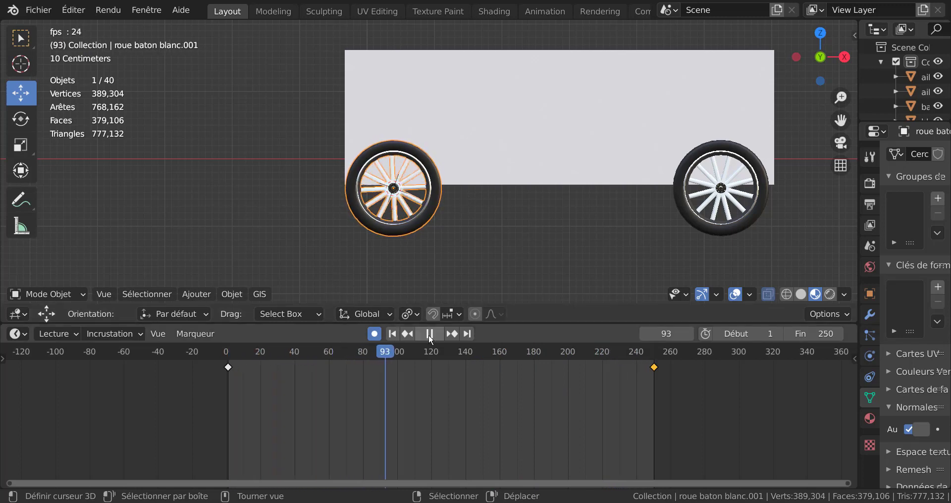
key("space")
left_click_drag(397, 355, 228, 391)
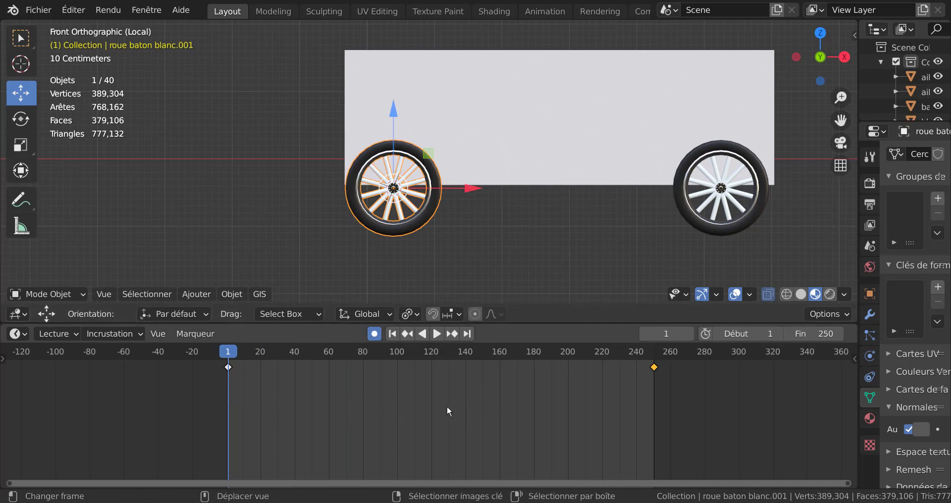
Set the interpolation of both wheel rotation keyframes to Linéaire
key("t")
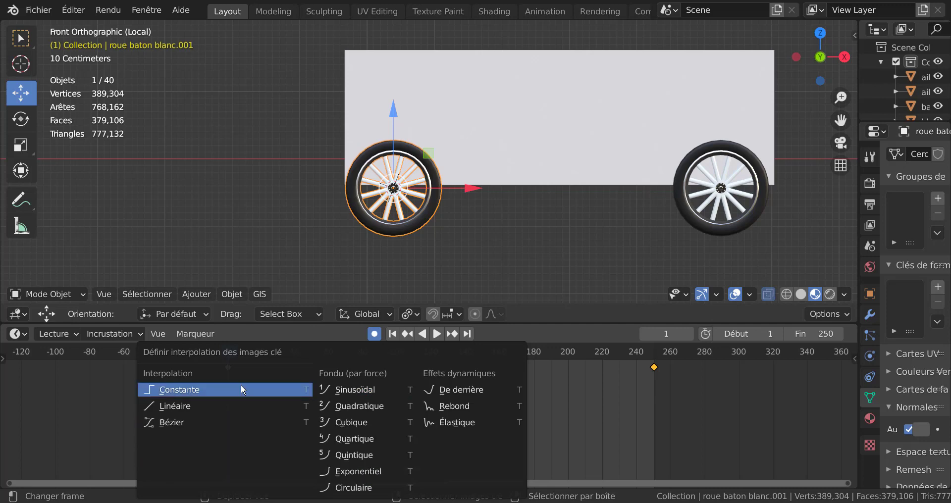
left_click(174, 406)
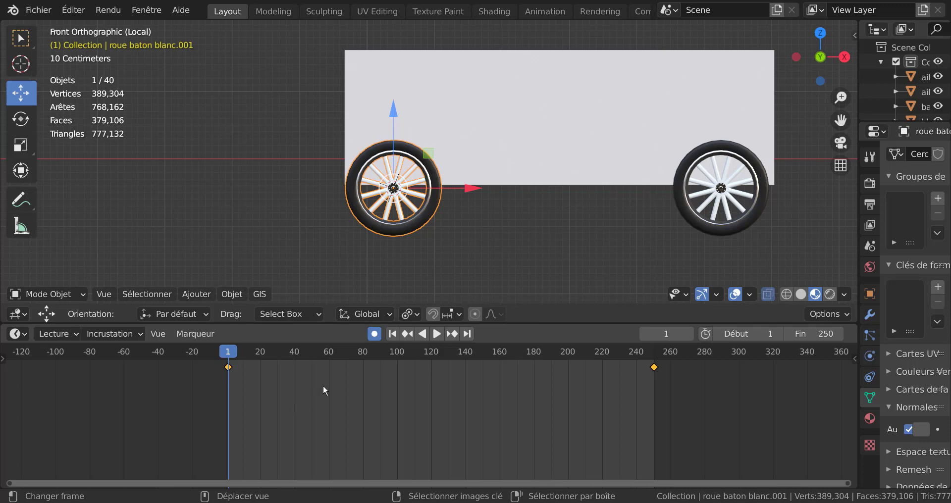
key("t")
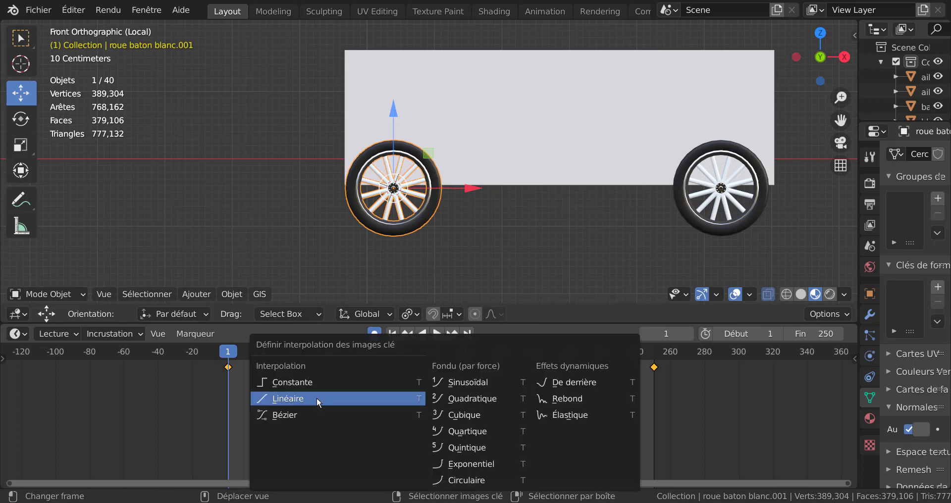
left_click(303, 398)
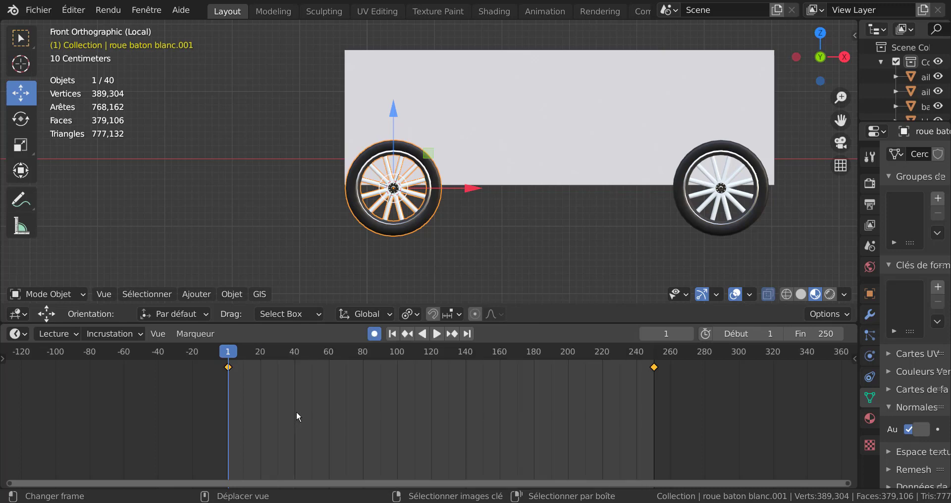
Play the animation and shift the end keyframe from frame 250 to about frame 81
left_click(437, 334)
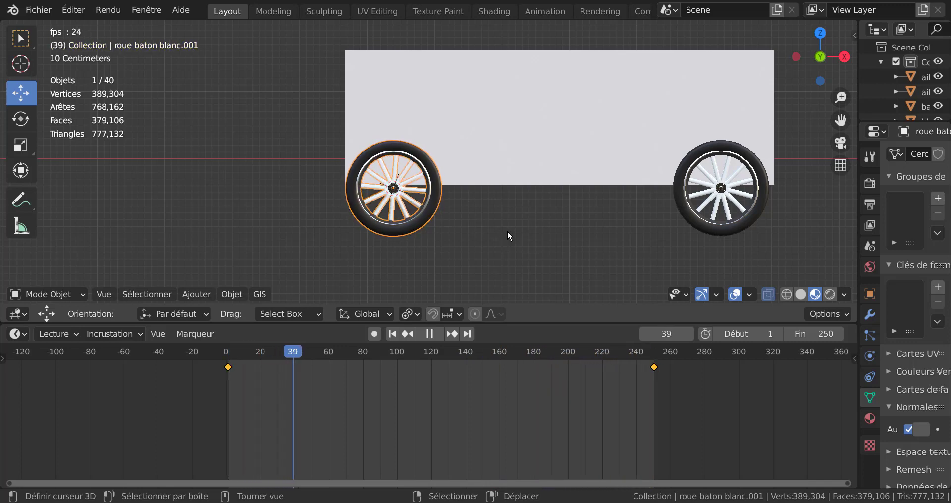
left_click(655, 367)
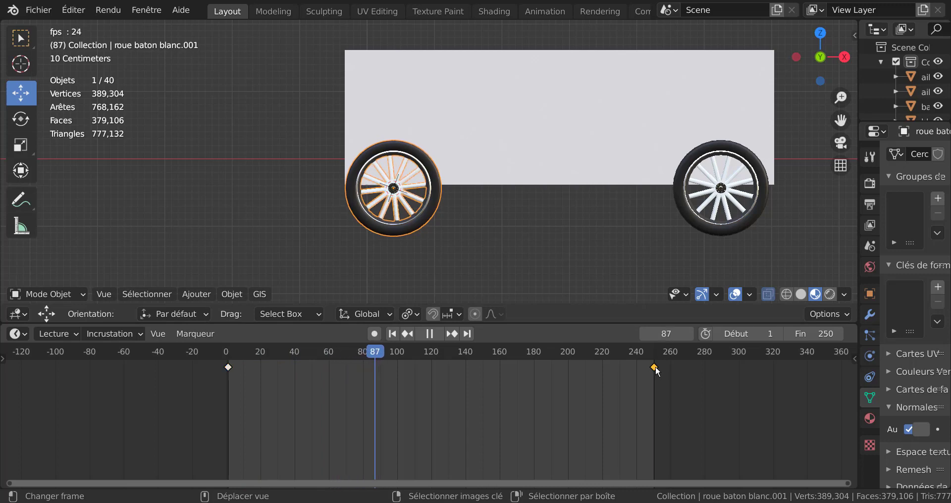
key("g")
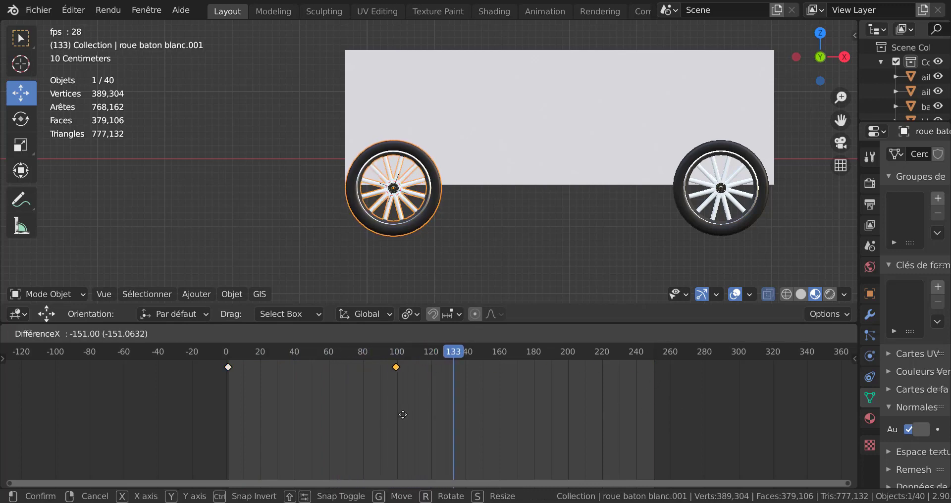
left_click(388, 413)
key("shift+Left")
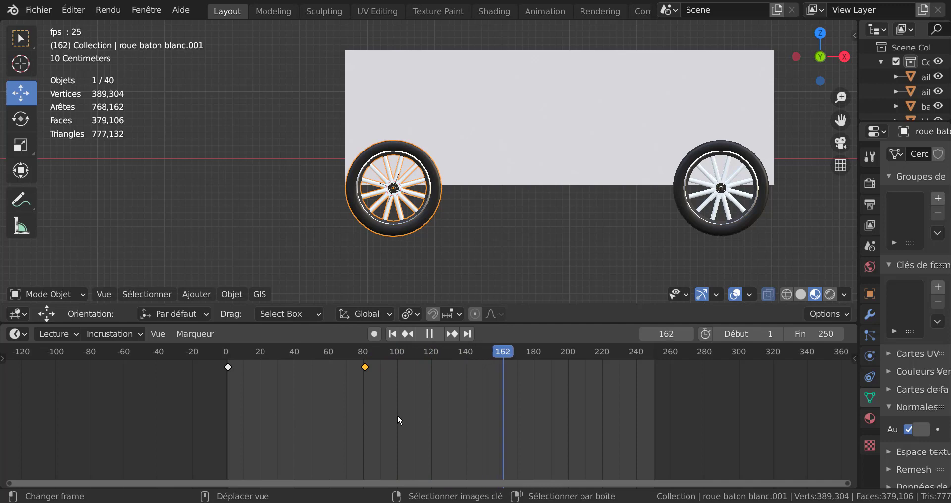
During playback, try the end keyframe at about frame 21 and then at about frame 49
key("g")
left_click(170, 406)
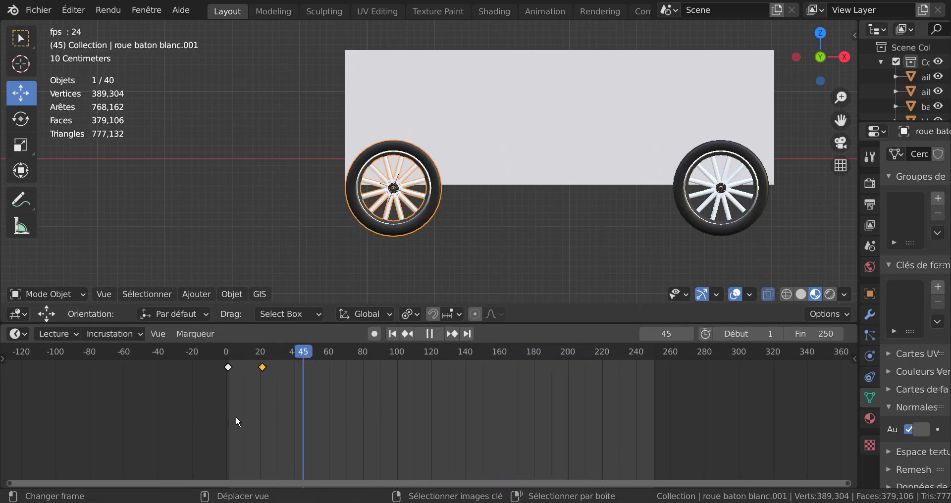
key("g")
left_click(299, 410)
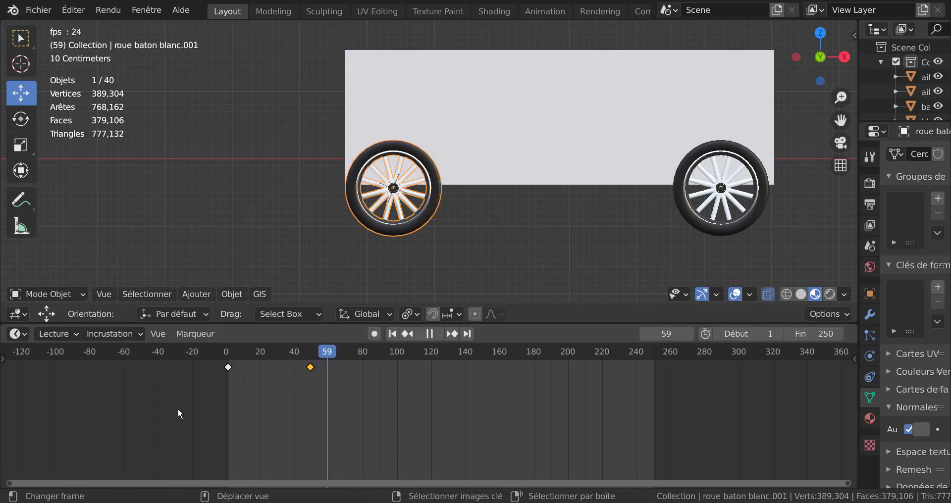
key("shift+Left")
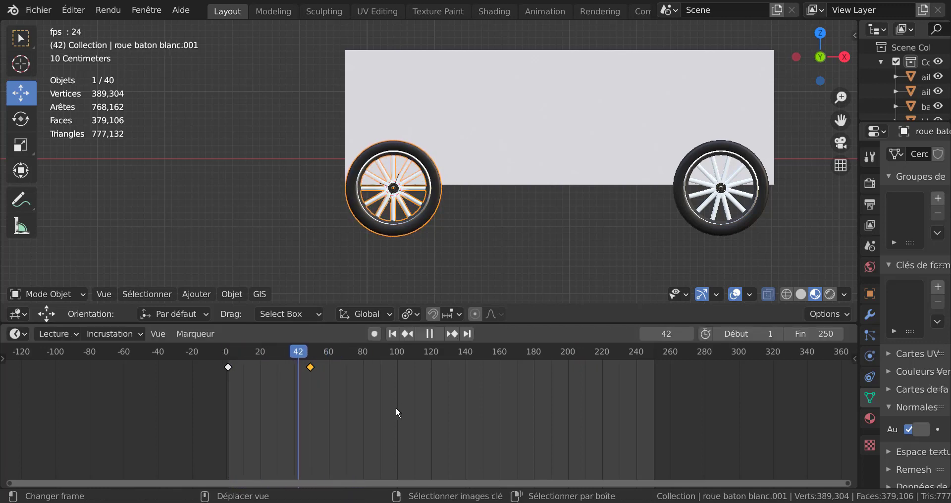
Shift the end keyframe to about frame 14 and replay the faster rotation from the start
key("g")
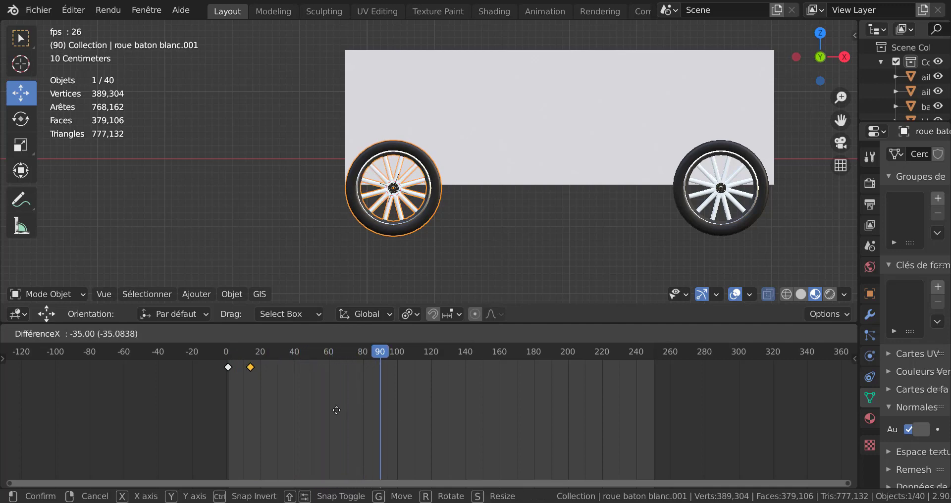
left_click(332, 410)
key("shift+Left")
key("shift+Left")
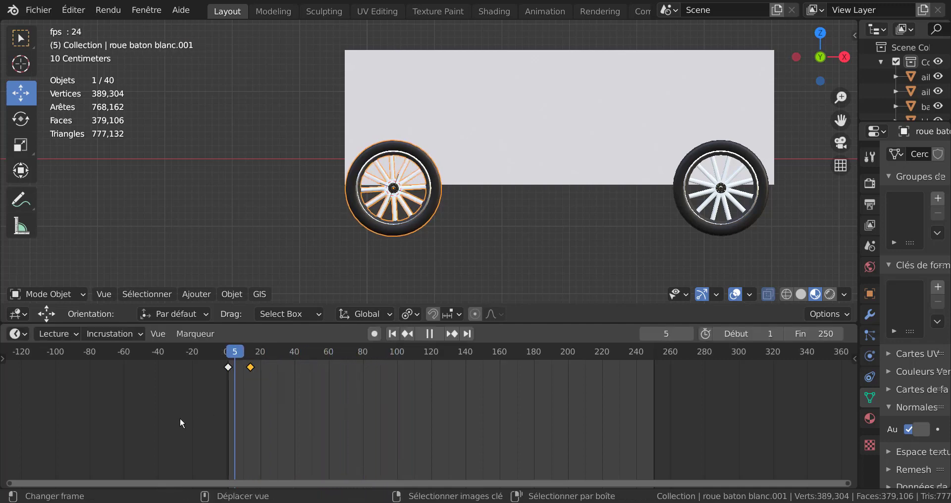
key("shift+Left")
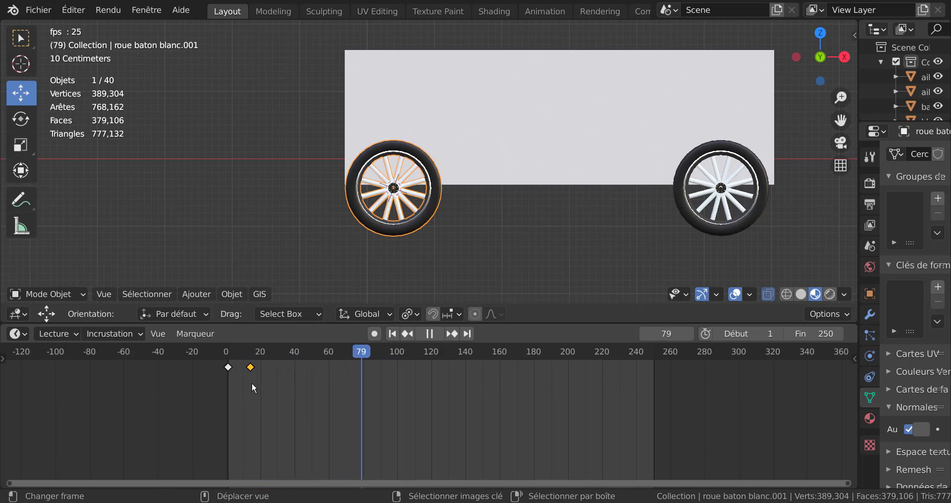
Shift the end keyframe to about frame 57 and replay the rotation from the start
key("g")
left_click(325, 385)
key("shift+Left")
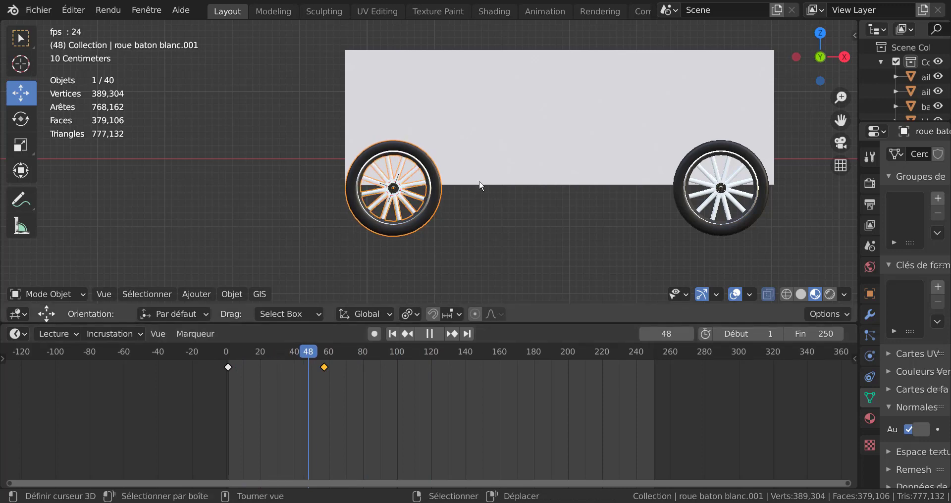
Examine the turning wheels in perspective and slow them by moving the end keyframe to about frame 167
middle_click_drag(421, 228, 506, 219)
scroll(505, 220, "up", 3)
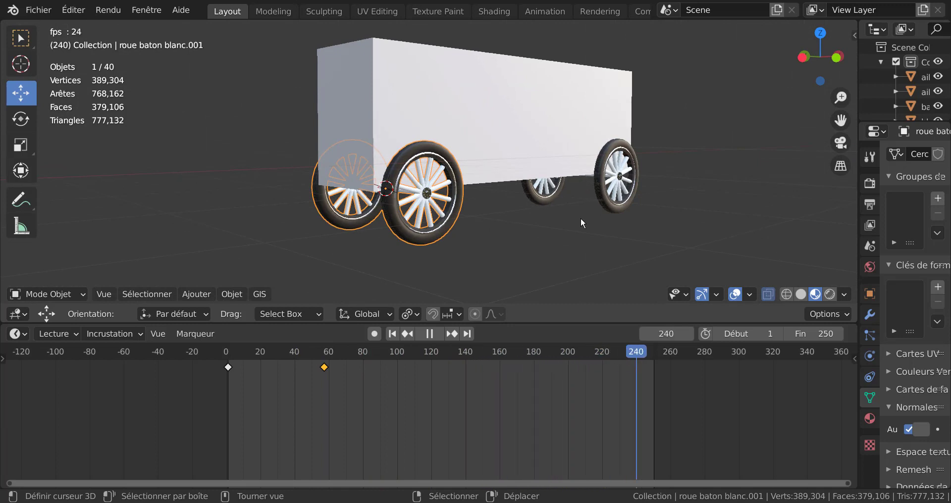
middle_click_drag(572, 223, 528, 224)
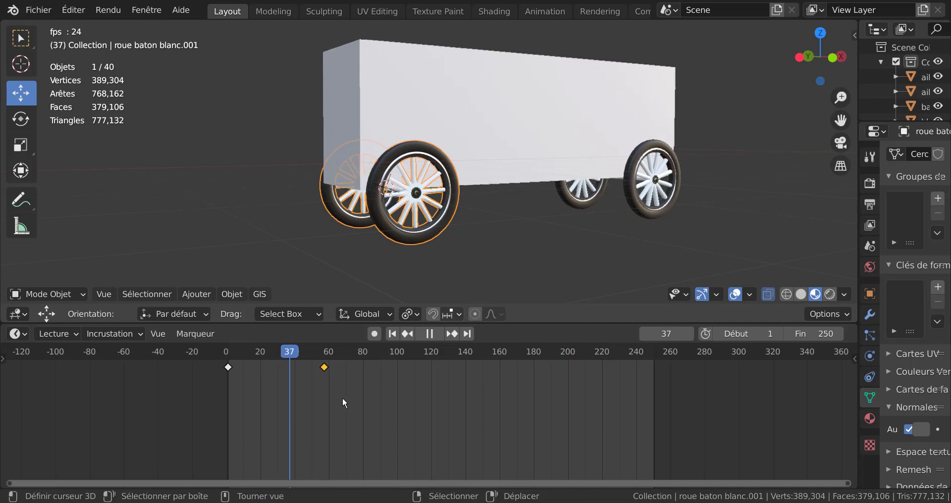
left_click_drag(324, 368, 513, 371)
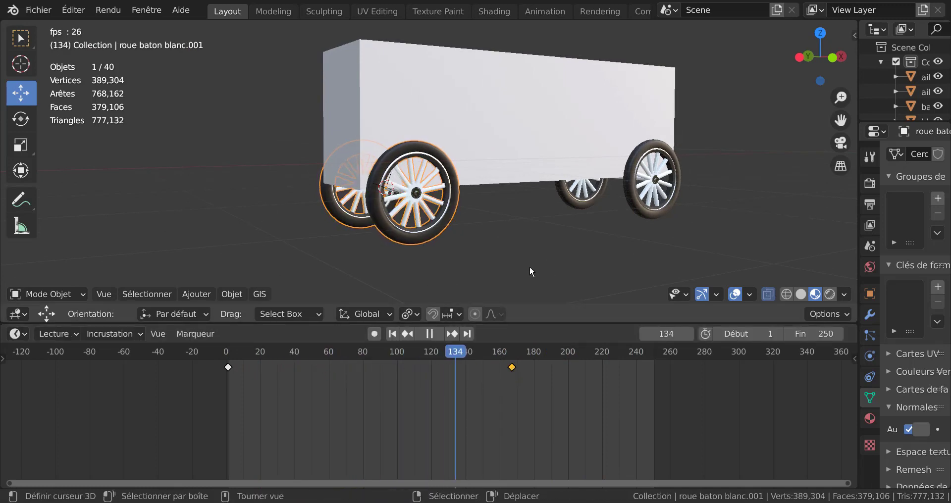
middle_click_drag(530, 266, 465, 234)
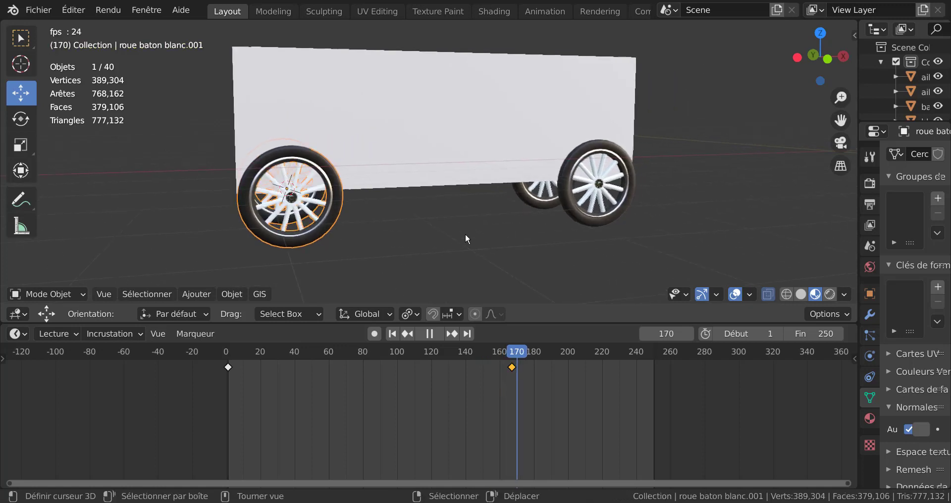
Add a Copy Rotation constraint (Copier rotation) to the wheel pair roue baton blanc.002 and stop the playback
left_click(589, 208)
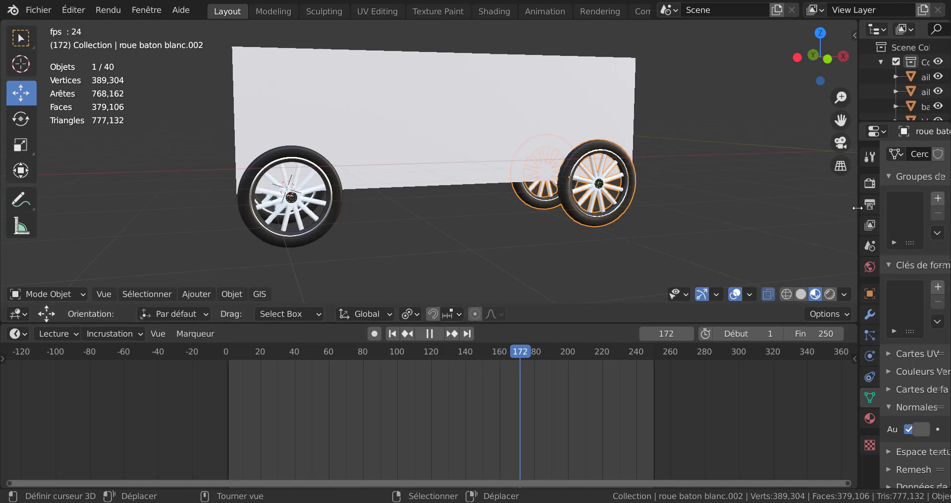
left_click_drag(858, 210, 690, 216)
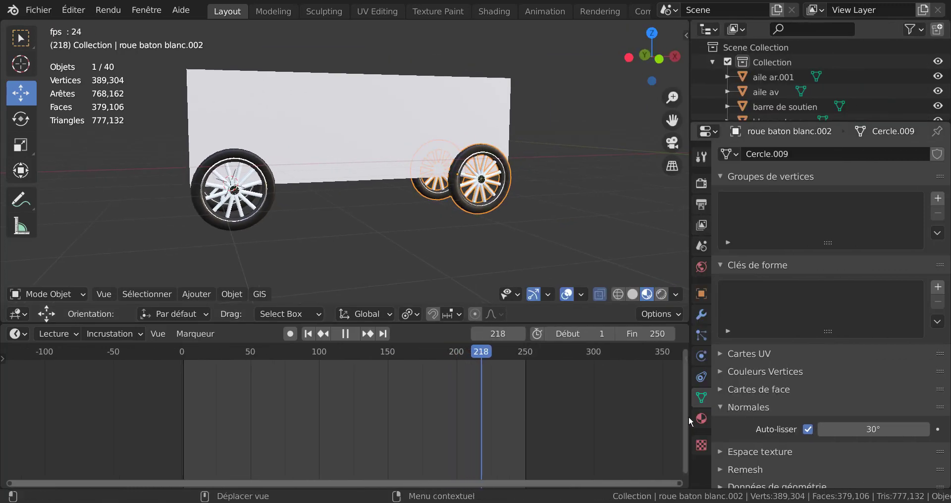
left_click(702, 379)
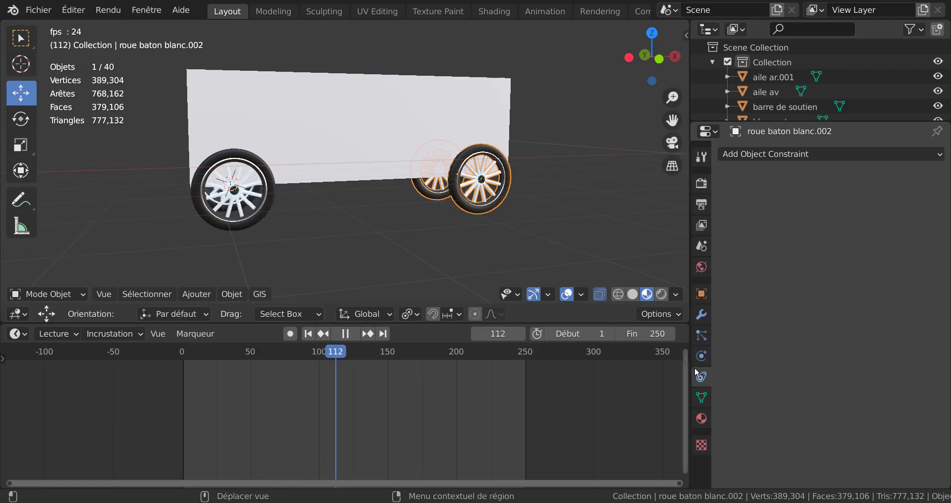
left_click(347, 335)
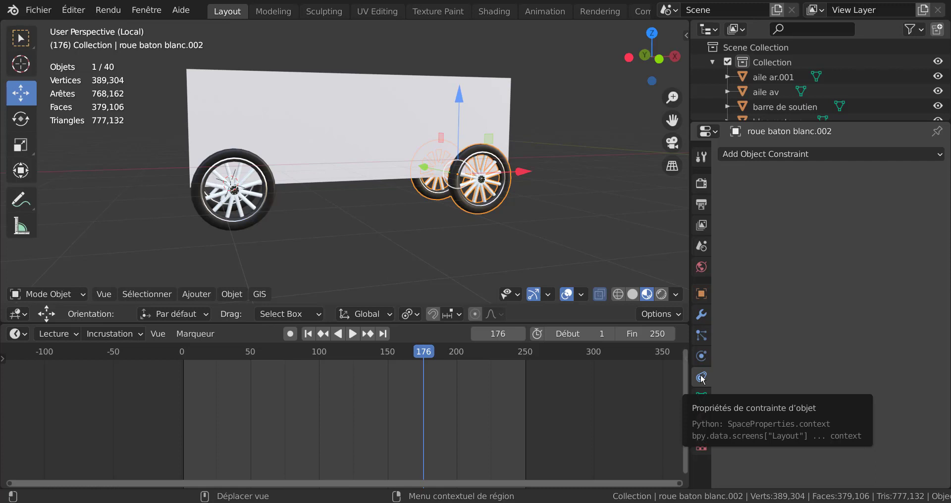
left_click(811, 152)
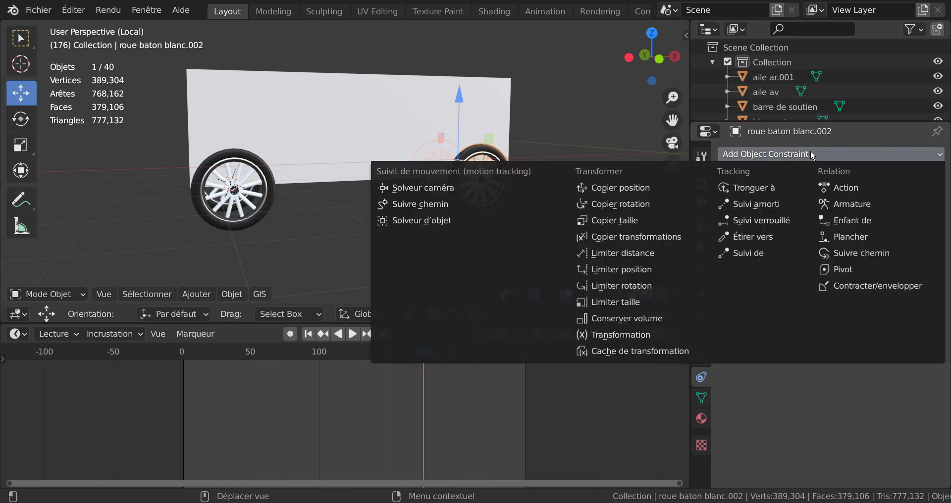
left_click(625, 205)
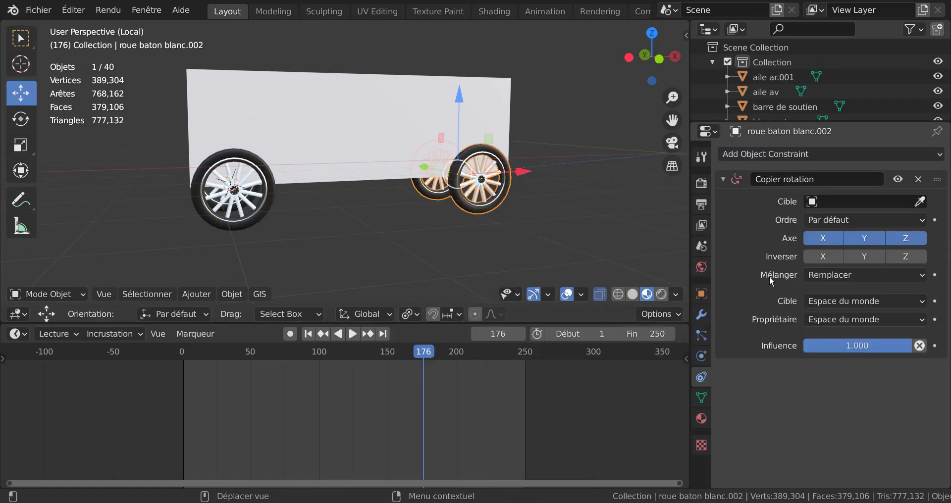
Set roue baton blanc.001 as the target of the Copy Rotation constraint on roue baton blanc.002
left_click(212, 161)
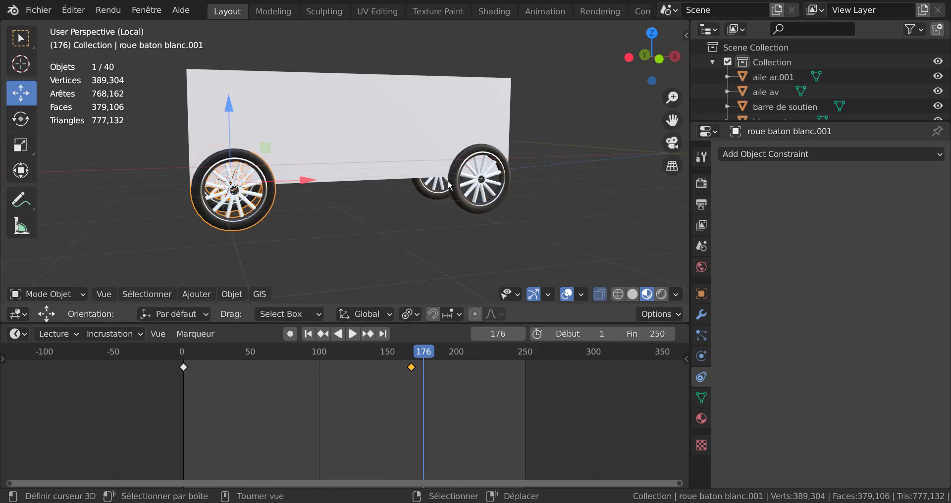
left_click(501, 200)
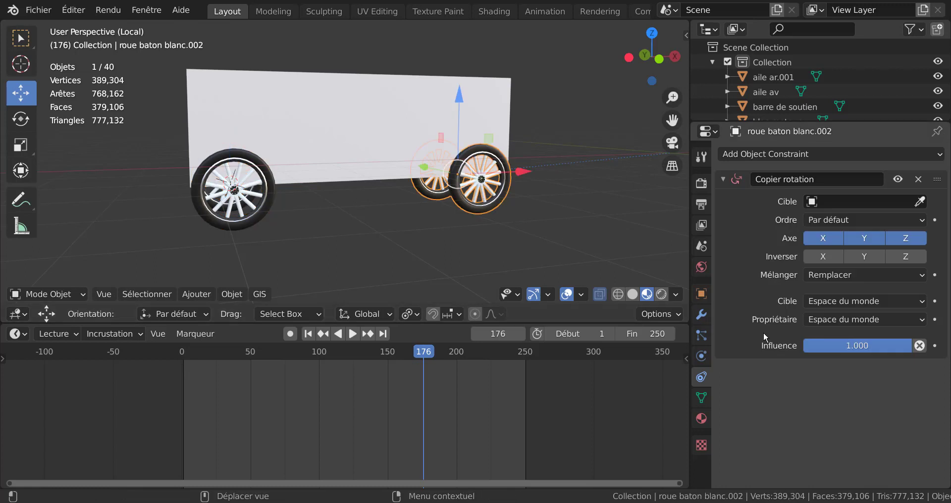
left_click(876, 203)
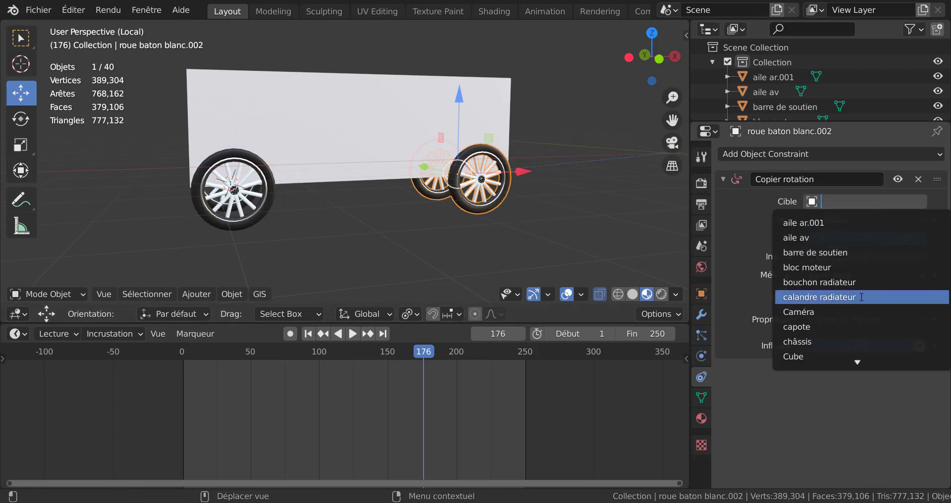
scroll(861, 352, "down", 12)
scroll(861, 350, "down", 5)
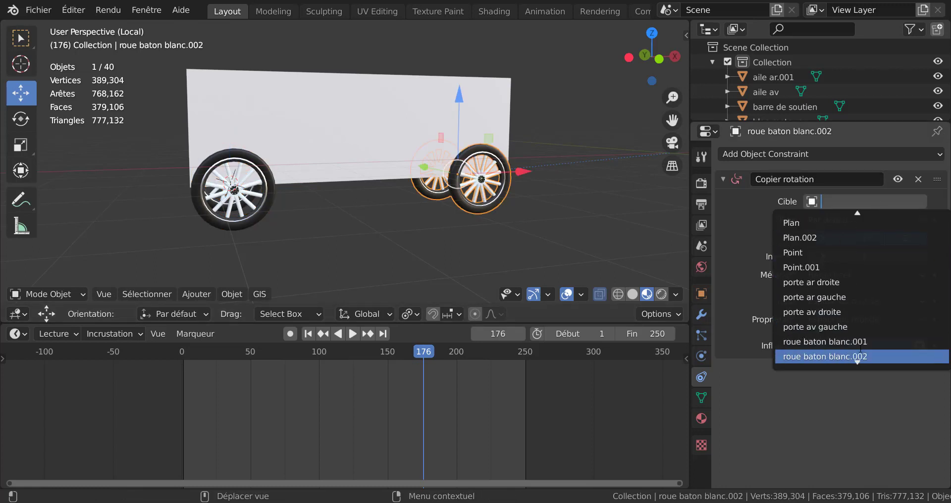
scroll(861, 351, "down", 2)
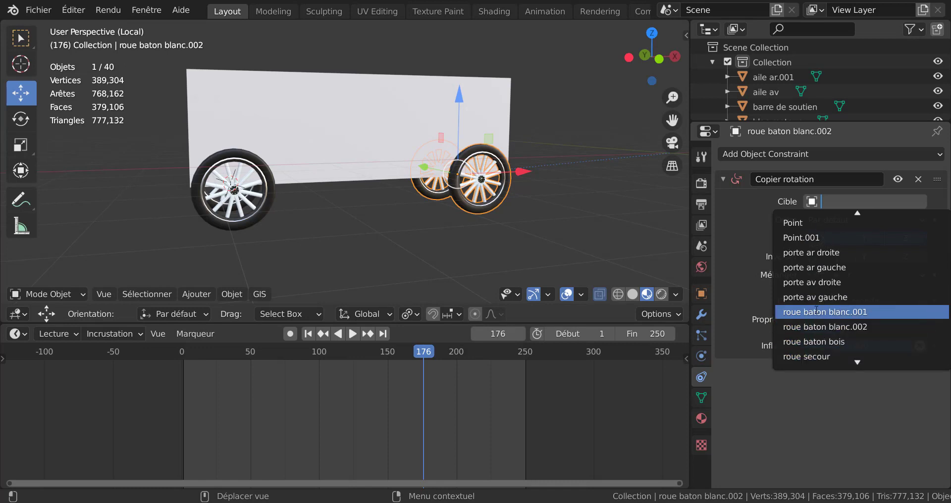
left_click(799, 312)
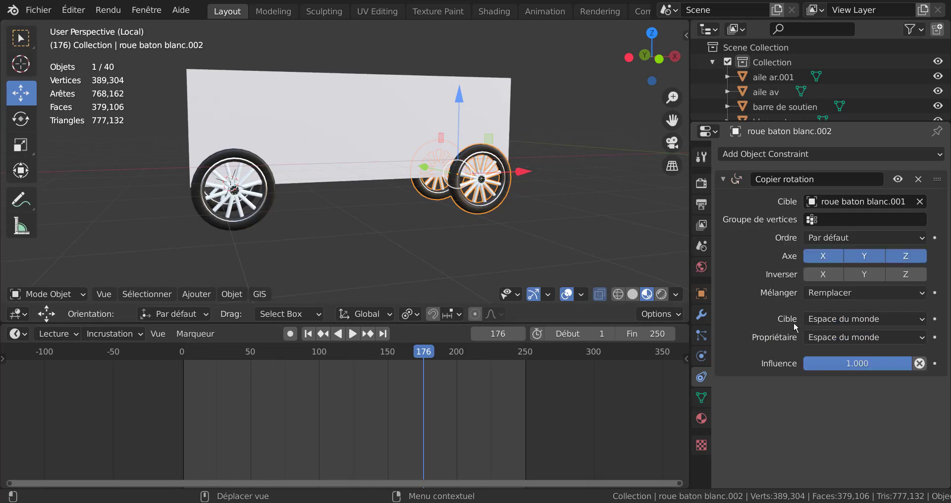
Play the animation and examine both wheel pairs turning from an angled view of the cart
left_click(351, 334)
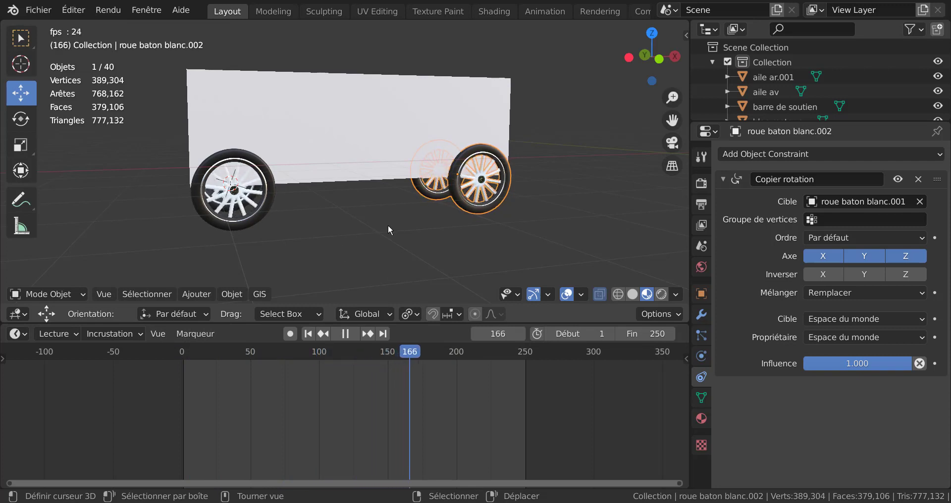
left_click(267, 209)
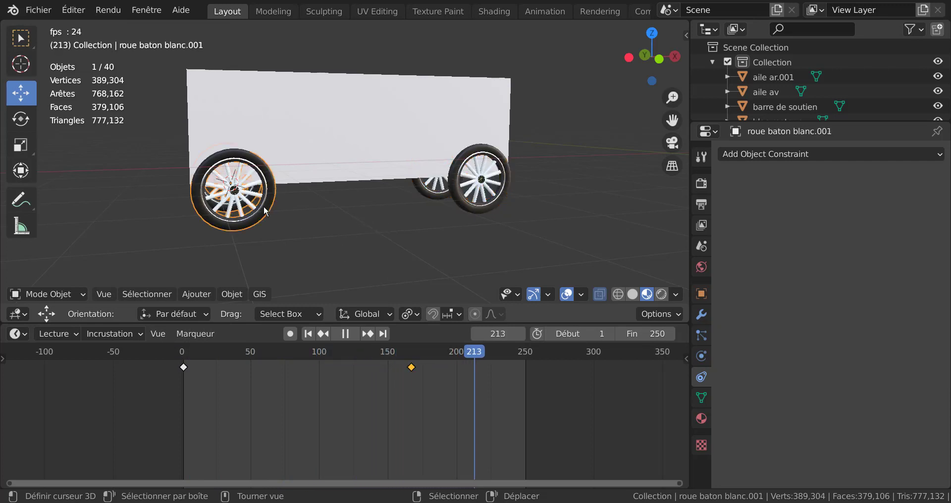
scroll(352, 212, "down", 2)
middle_click_drag(402, 221, 433, 224)
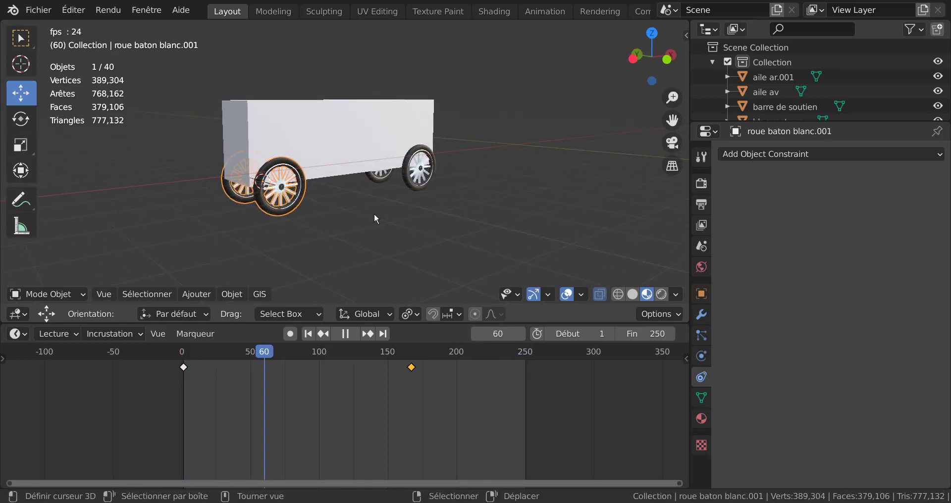
middle_click_drag(373, 214, 449, 207)
scroll(448, 208, "up", 2)
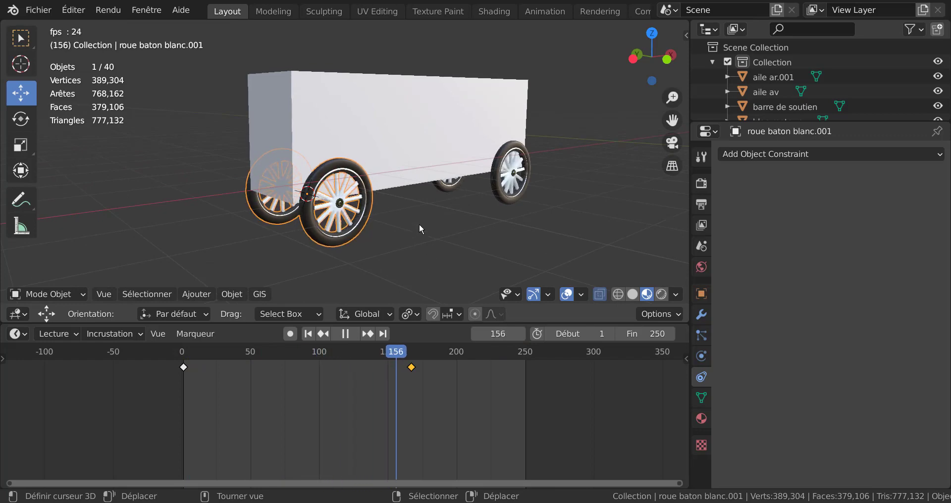
Try moving each wheel pair separately from the cart body, cancelling both moves
key("g")
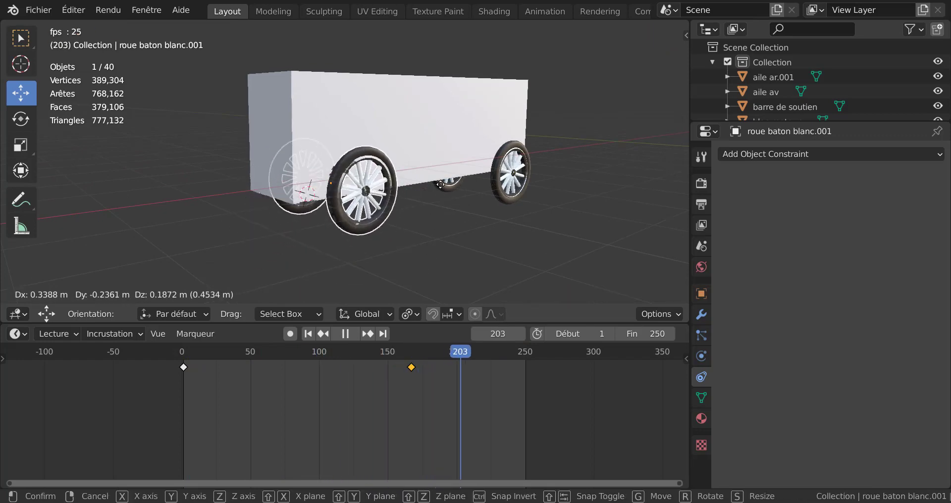
right_click(423, 198)
right_click(510, 187)
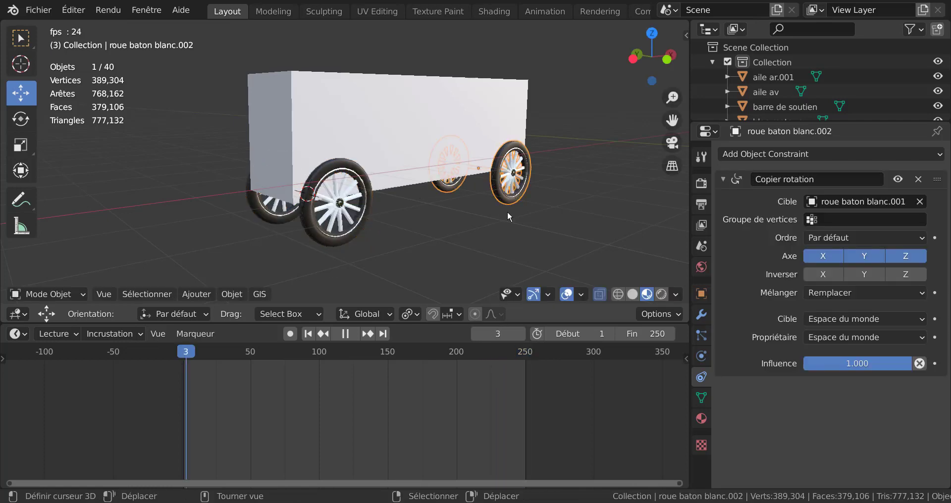
key("g")
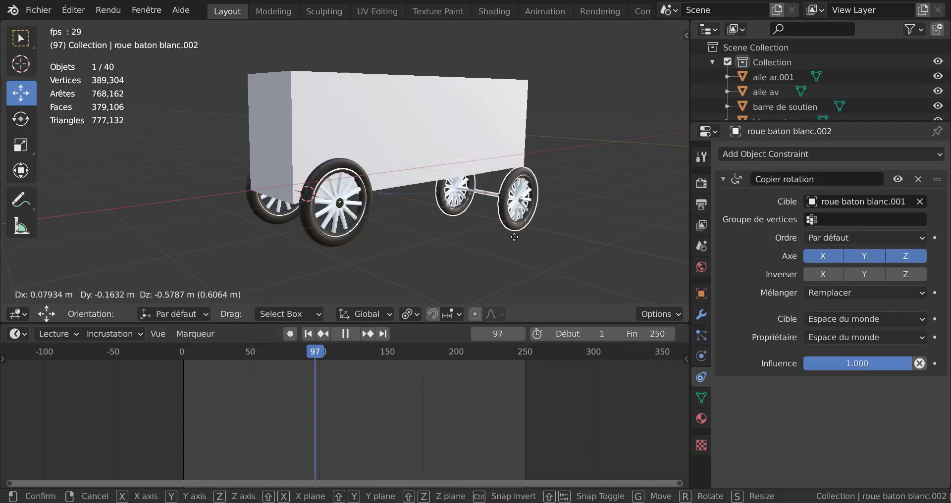
right_click(491, 273)
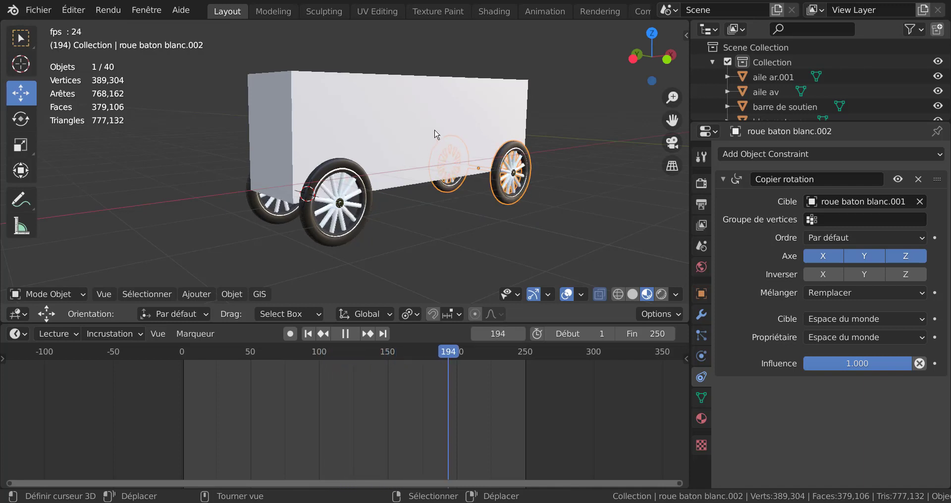
Stop the playback and add a Child Of constraint (Enfant de) to the wheel pair roue baton blanc.001
left_click(368, 219)
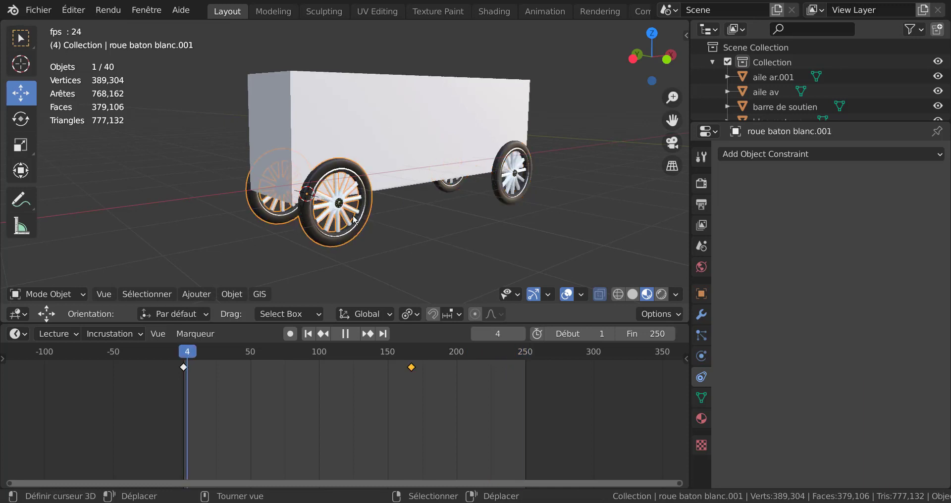
left_click(346, 334)
left_click(429, 138)
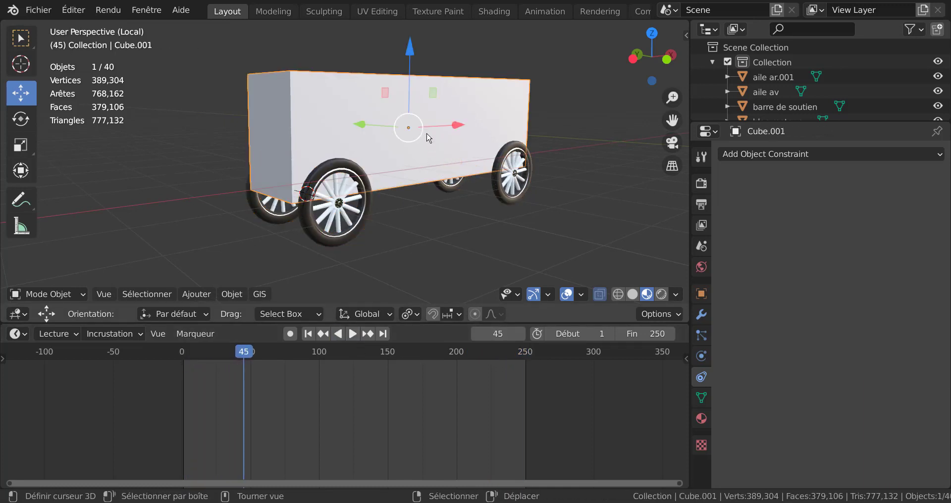
left_click(366, 191)
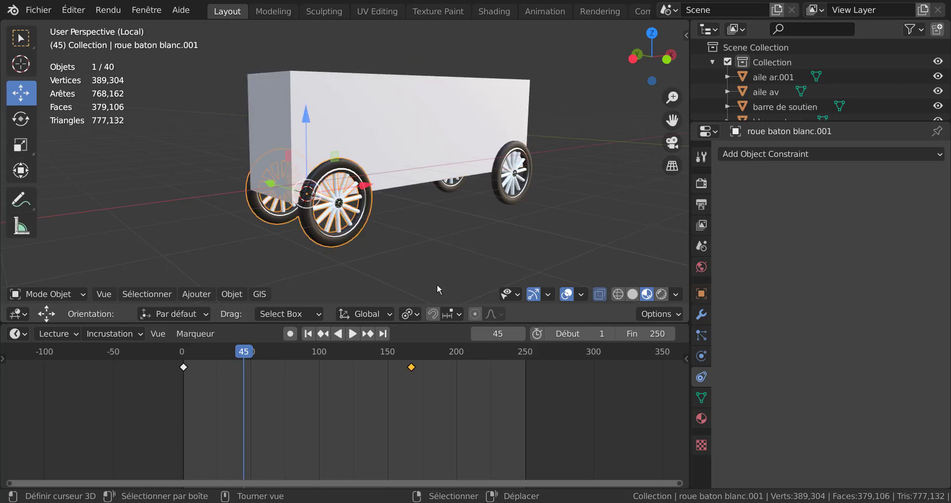
left_click(824, 155)
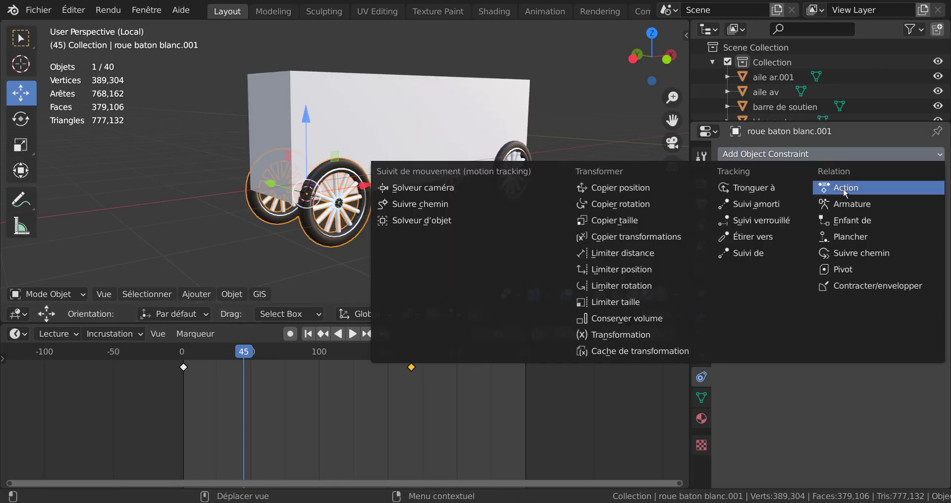
left_click(850, 222)
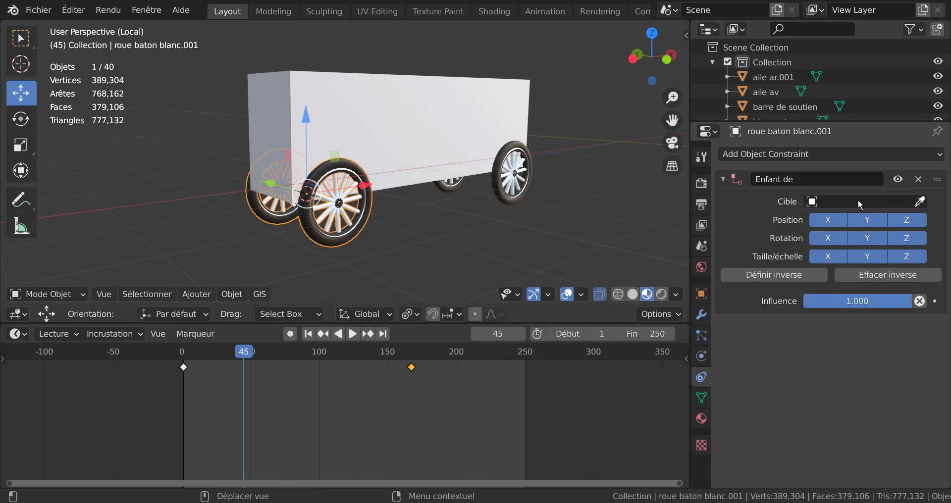
Set the cart body Cube.001 as the target of the Child Of constraint on roue baton blanc.001
left_click(435, 161)
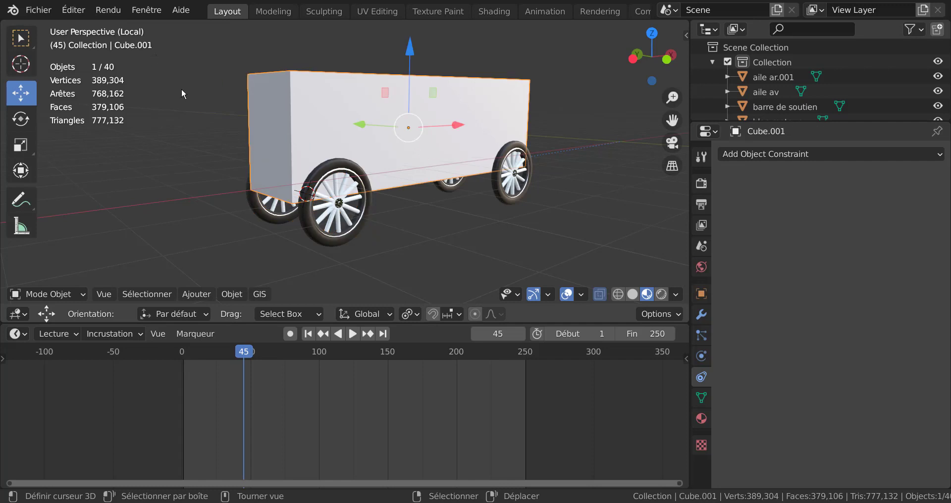
left_click(342, 203)
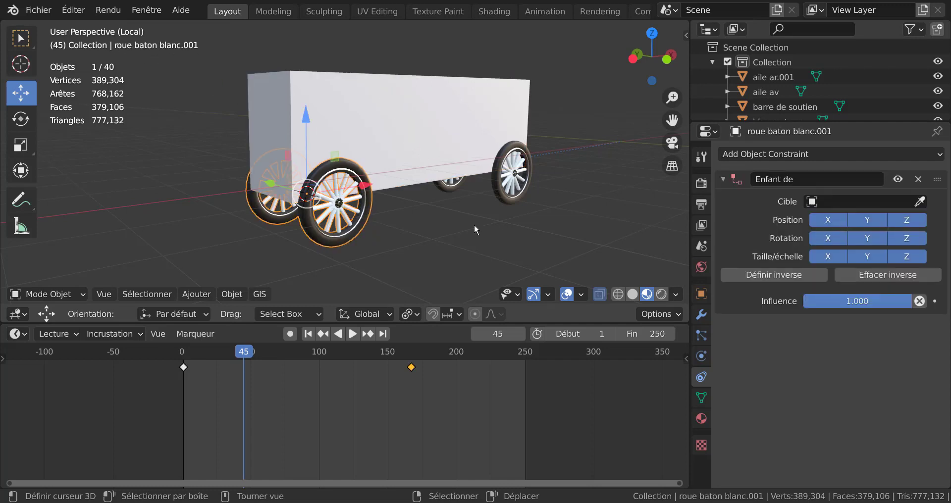
left_click(866, 202)
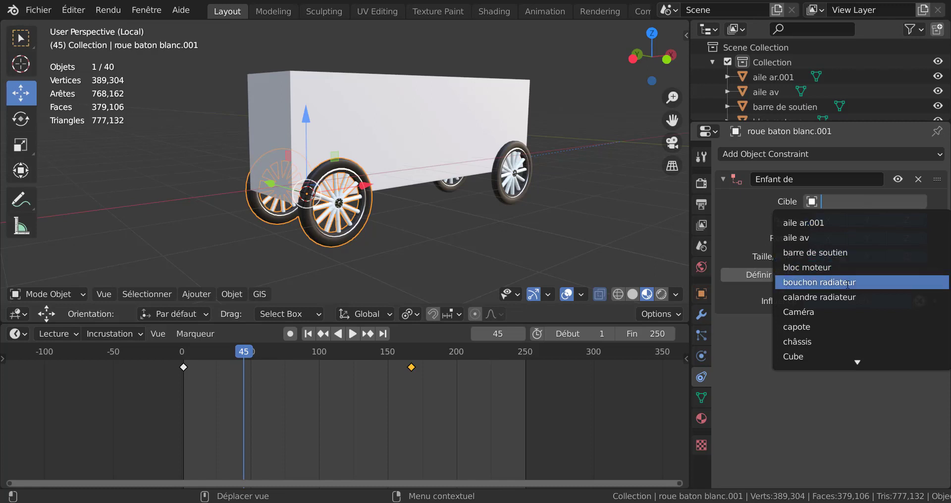
scroll(851, 364, "down", 4)
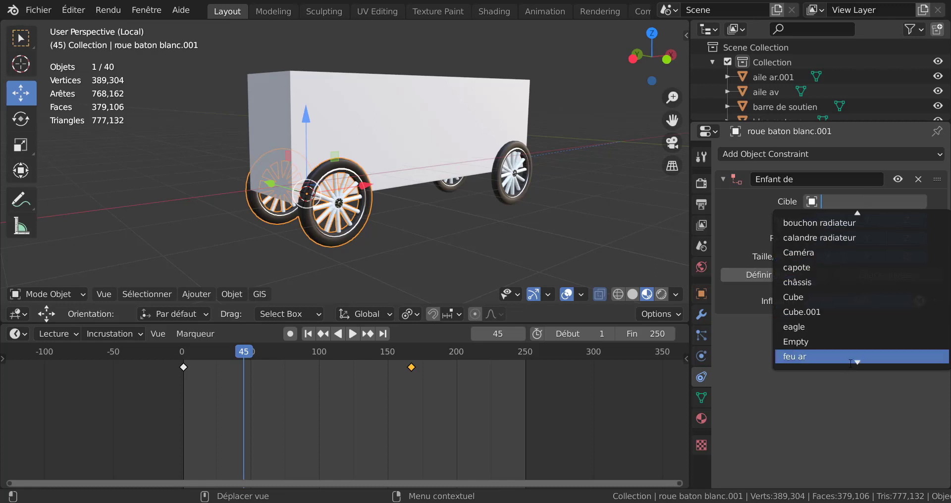
left_click(822, 312)
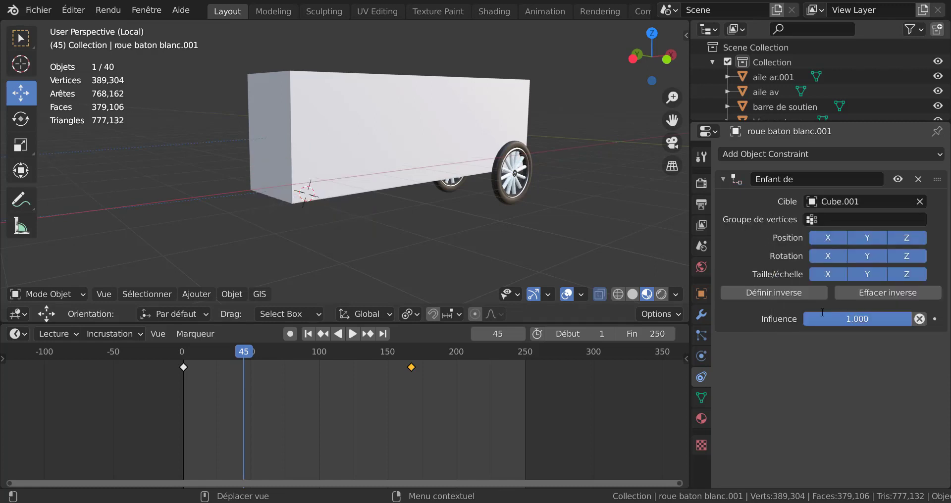
Set the inverse on the Child Of constraint to bring the wheel pair back to its place under the cart
scroll(381, 184, "down", 4)
scroll(378, 177, "up", 1)
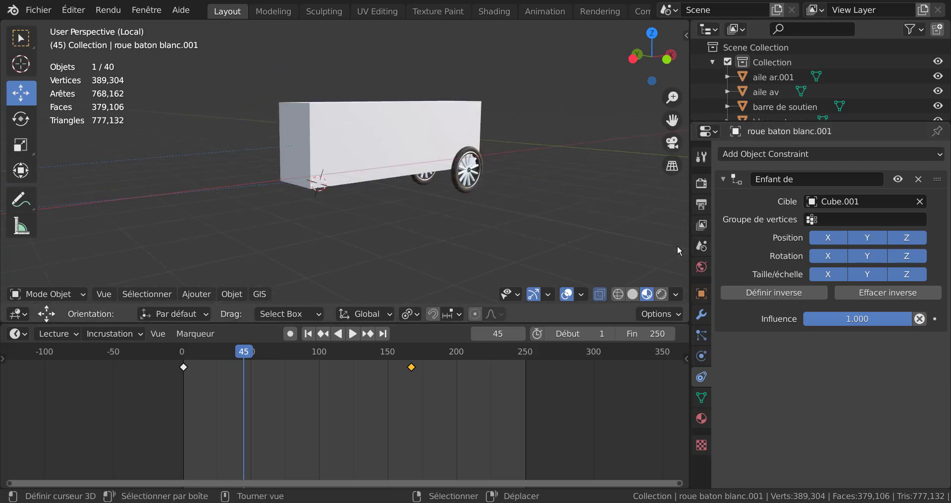
left_click(774, 293)
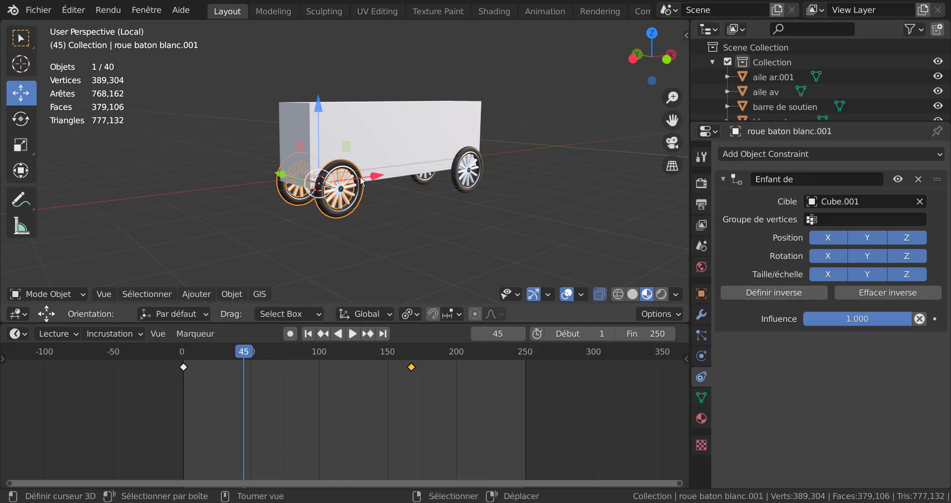
Test the parenting by moving the cart body Cube.001 upward, then cancel the move
left_click(388, 122)
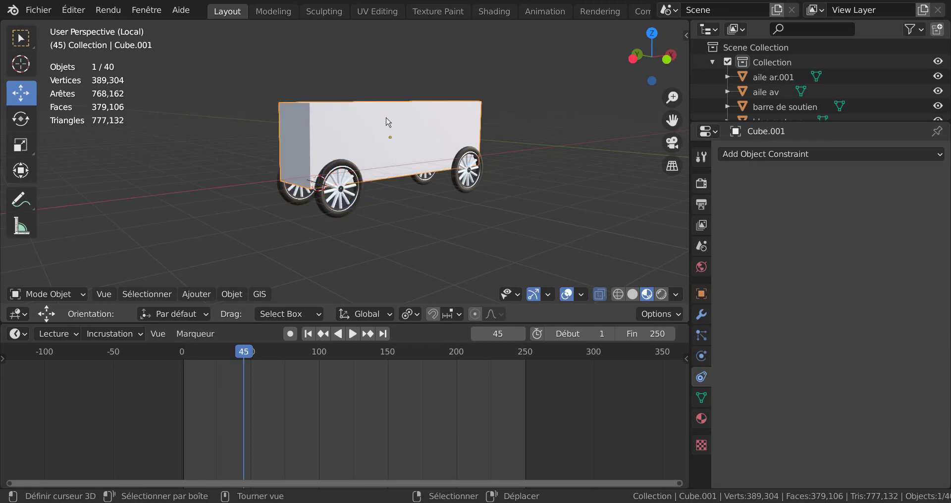
key("g")
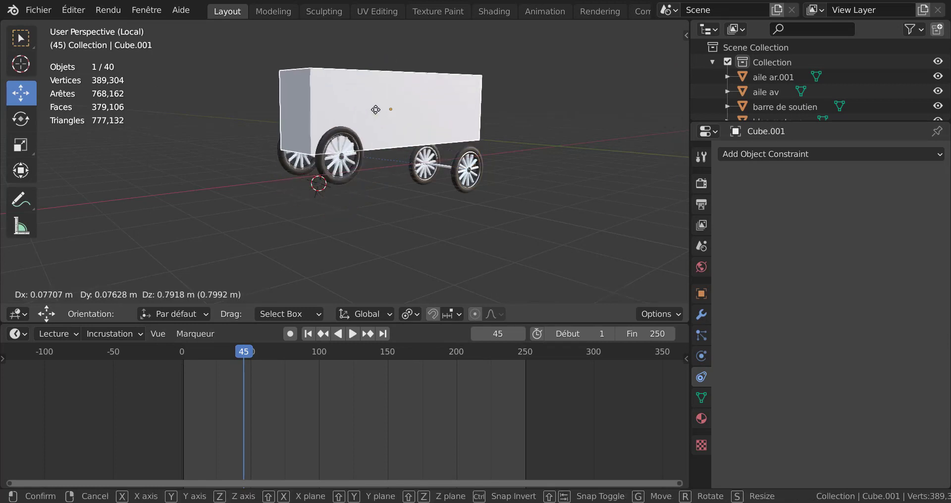
right_click(379, 144)
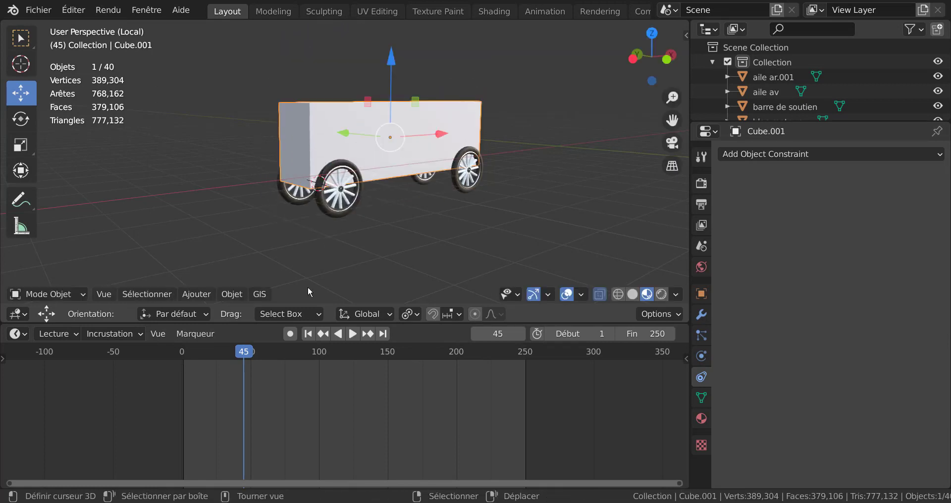
Play the animation from frame 0 while moving the cart body Cube.001 upward to test its wheels, then cancel the move
left_click(120, 398)
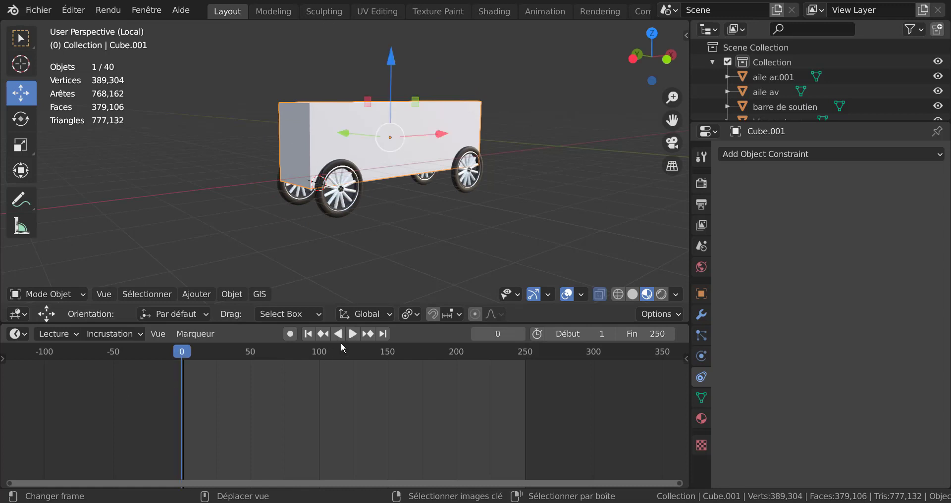
left_click(352, 334)
key("g")
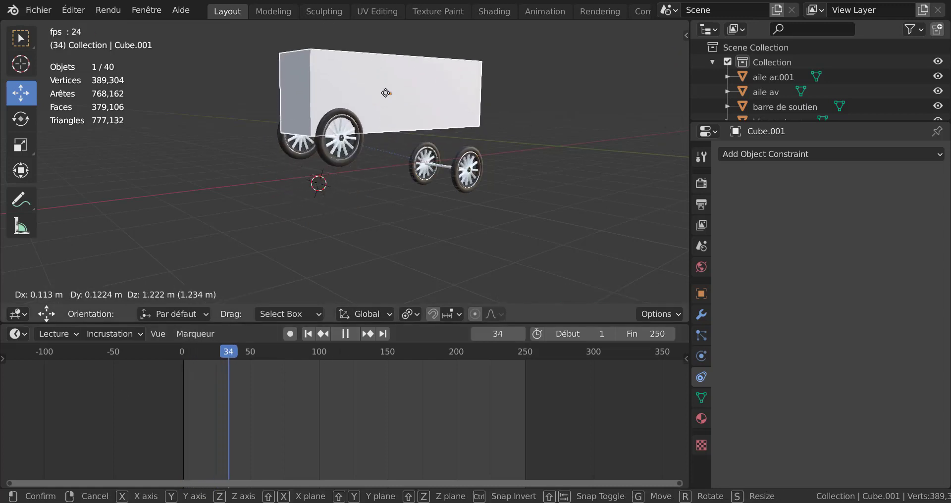
right_click(418, 78)
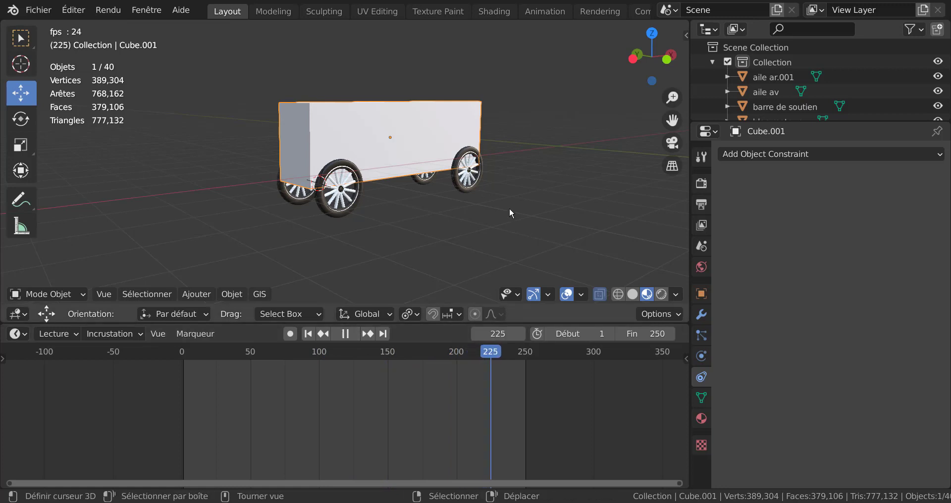
Stop the playback and add a Child Of constraint (Enfant de) to the second wheel pair roue baton blanc.002
left_click(470, 169)
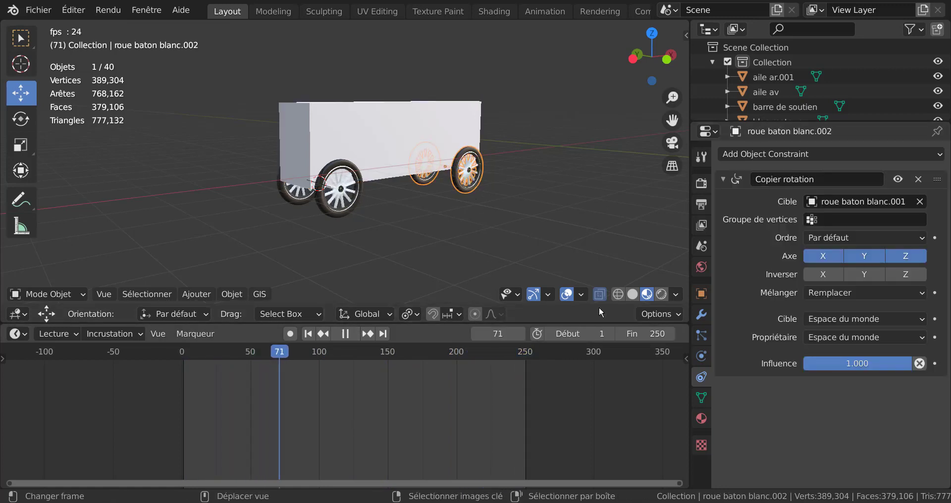
key("space")
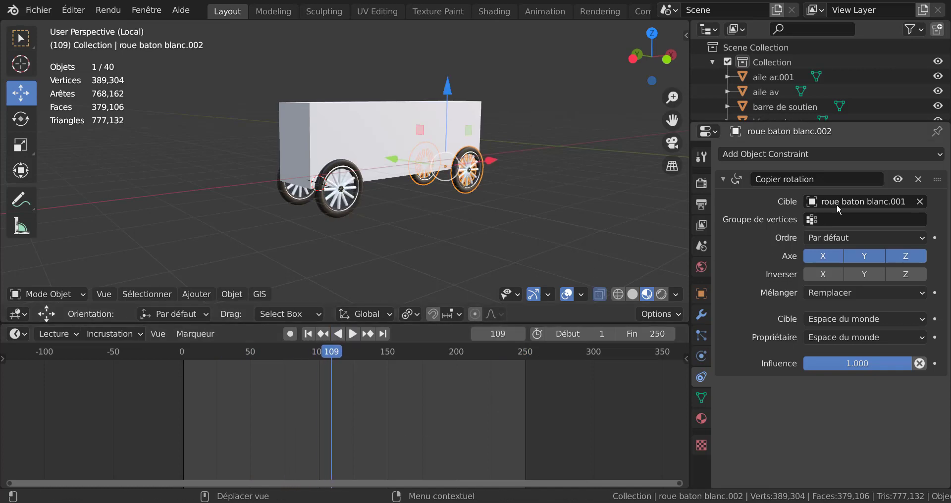
left_click(854, 151)
left_click(868, 221)
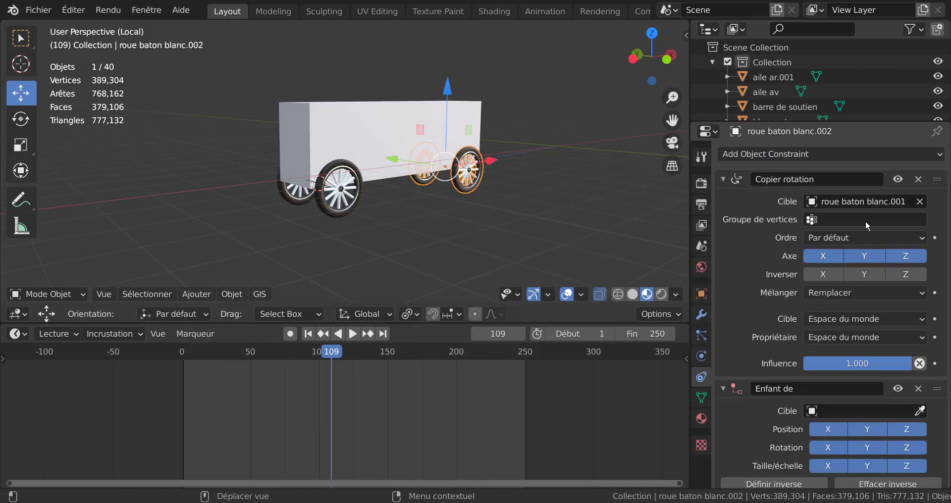
Target the cart body Cube.001 in the Child Of constraint on roue baton blanc.002 and set its inverse
scroll(865, 399, "down", 2)
left_click(858, 378)
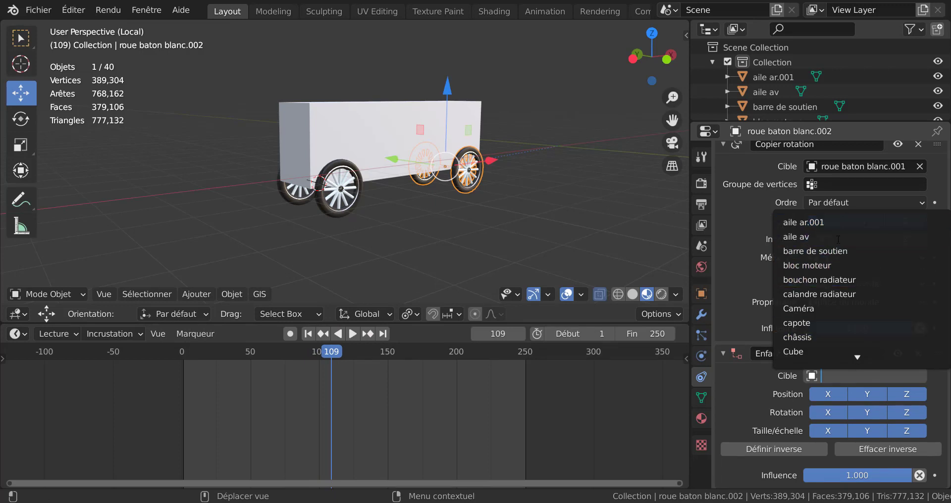
scroll(845, 318, "down", 5)
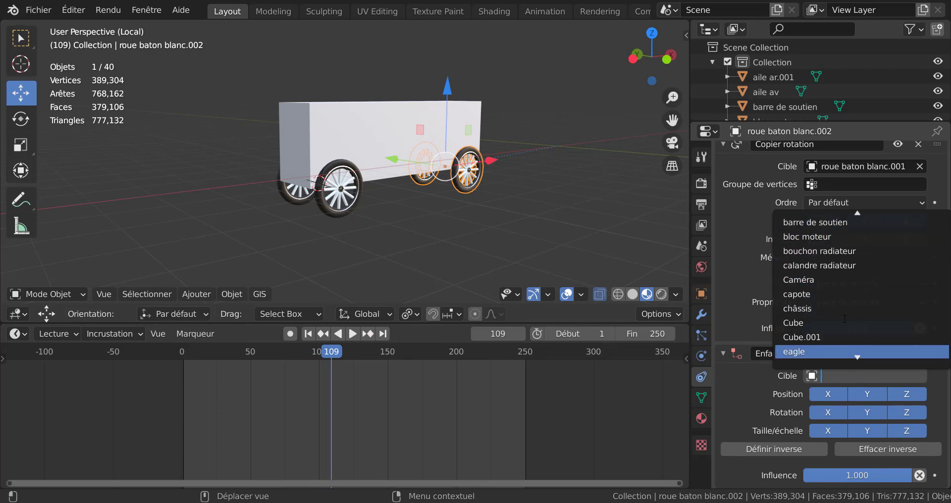
left_click(801, 338)
scroll(835, 425, "down", 1)
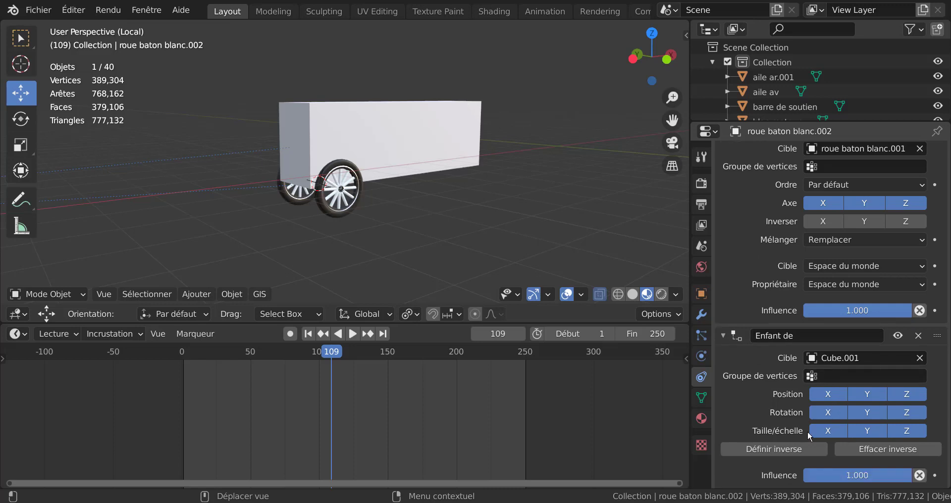
left_click(778, 449)
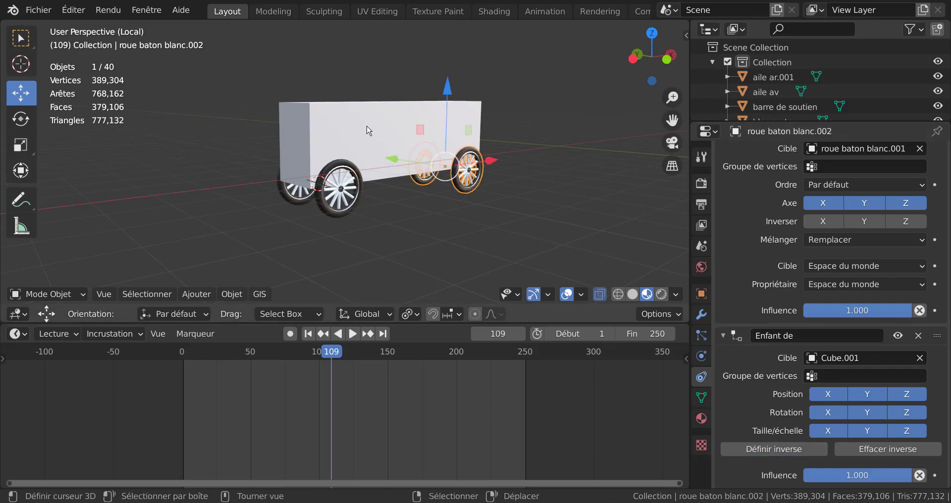
Test both wheel pairs by moving the cart body Cube.001 during playback, then cancel the move and stop the playback
mouse_move(373, 128)
left_mouse_down()
mouse_move(369, 61)
mouse_move(371, 123)
left_mouse_up()
left_click(346, 335)
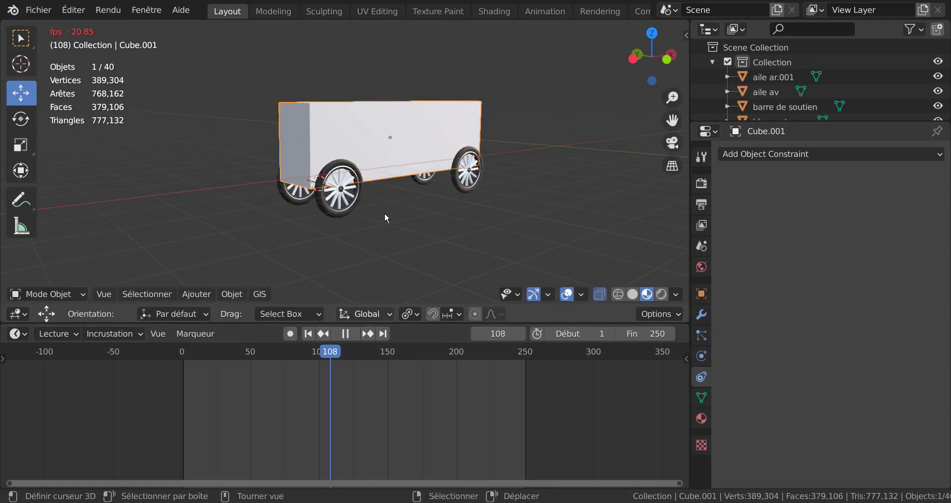
mouse_move(344, 159)
left_mouse_down()
mouse_move(341, 120)
mouse_move(244, 116)
mouse_move(495, 54)
mouse_move(535, 164)
mouse_move(336, 157)
left_mouse_up()
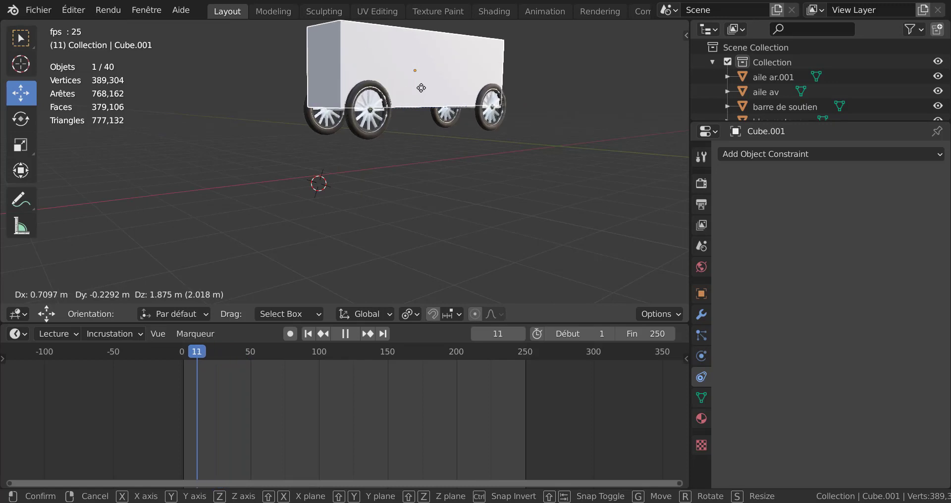
left_click(421, 88)
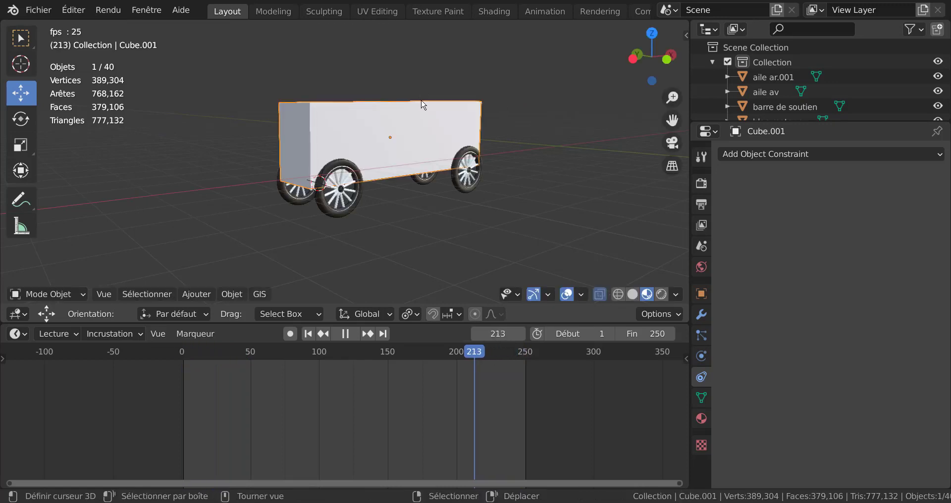
left_click(345, 334)
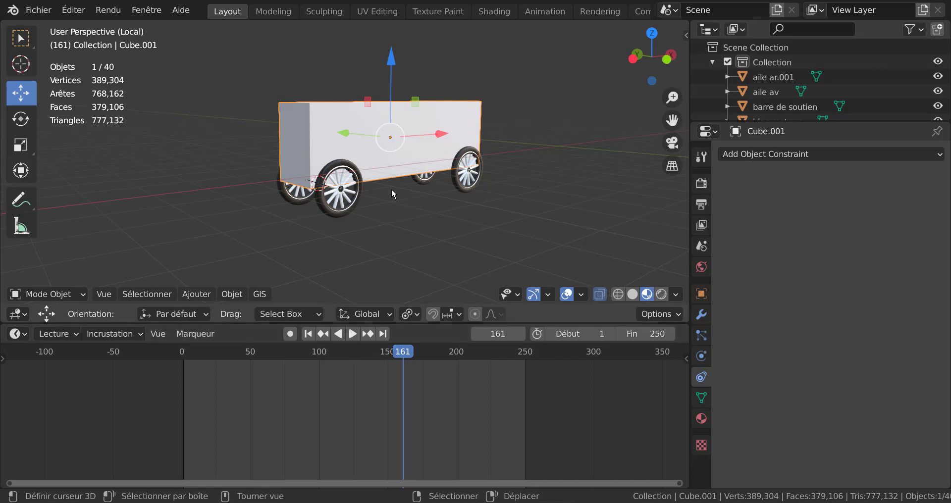
Check the keyframes of the wheel pair roue baton blanc.001 and replay the cart's wheel animation with nothing selected
left_click(345, 178)
left_click_drag(413, 373, 525, 396)
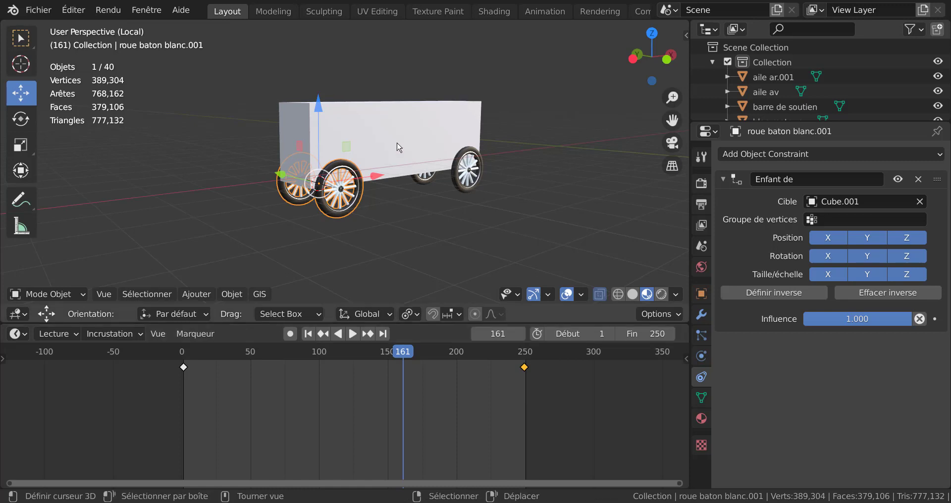
left_click(352, 334)
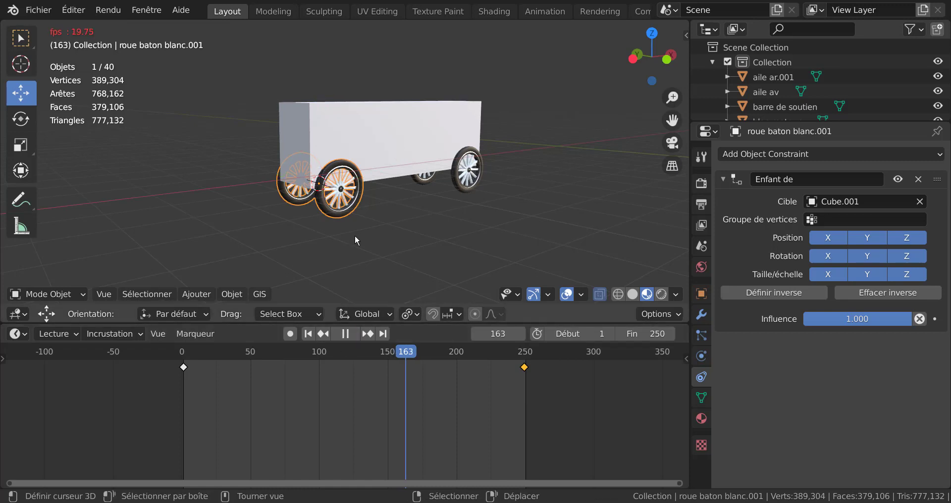
left_click(421, 246)
scroll(426, 242, "up", 2)
middle_click_drag(426, 237, 488, 224)
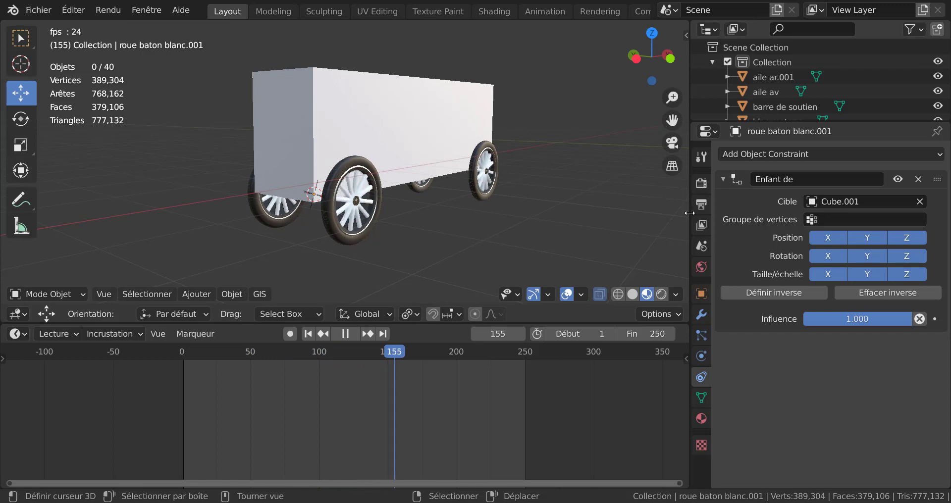
Exit local view to show the full vintage car in a wider 3D viewport and stop the playback
left_click_drag(691, 211, 769, 198)
scroll(625, 165, "down", 3)
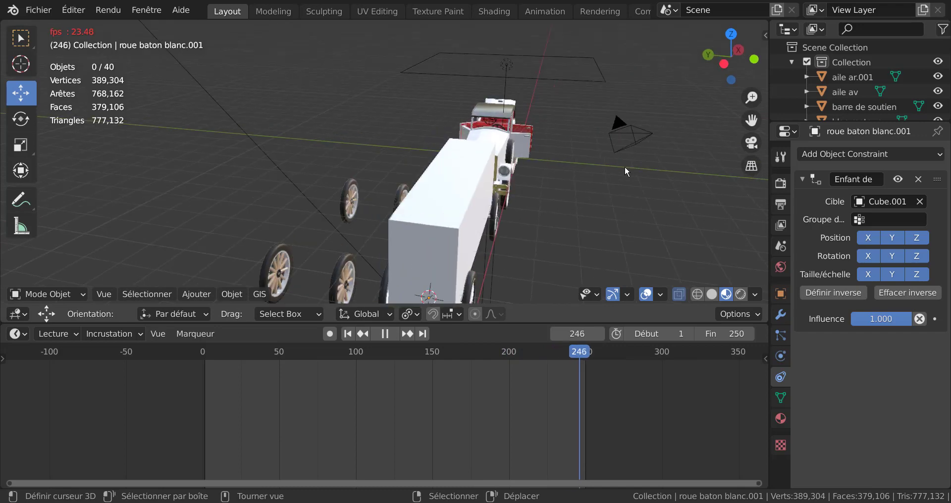
middle_click_drag(632, 154, 491, 136)
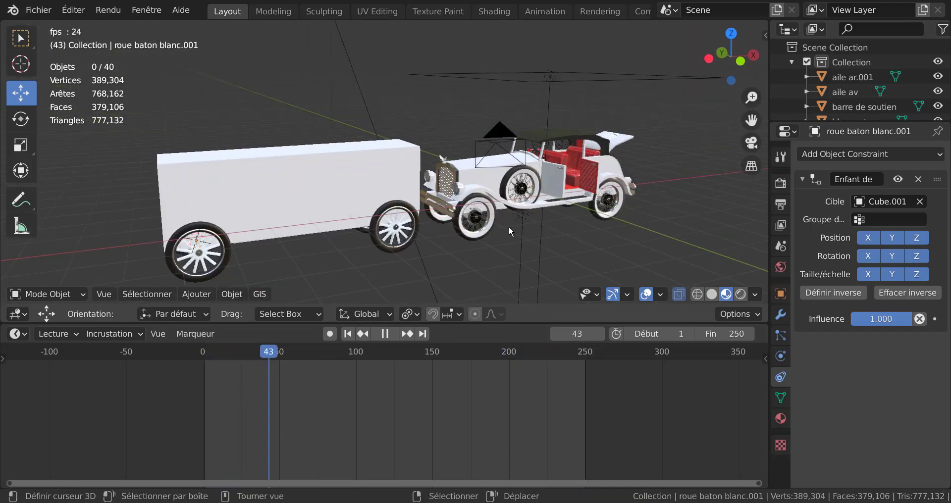
middle_click_drag(545, 248, 391, 219, "shift")
scroll(390, 220, "up", 3)
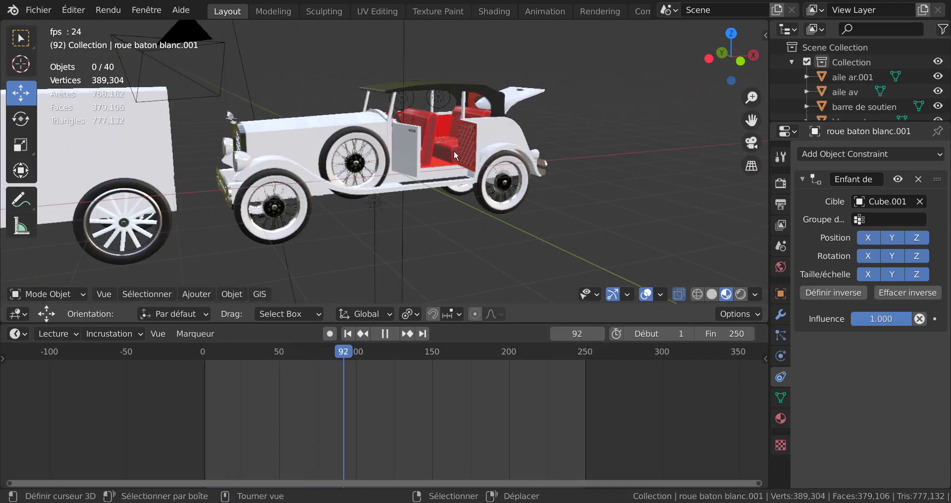
middle_click_drag(527, 184, 655, 196, "shift")
scroll(478, 165, "up", 2)
scroll(478, 168, "up", 1)
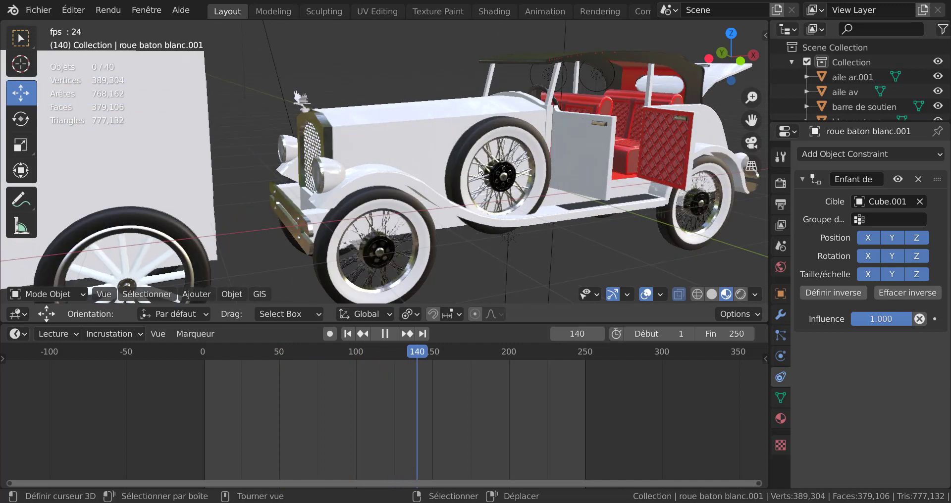
scroll(479, 168, "down", 1)
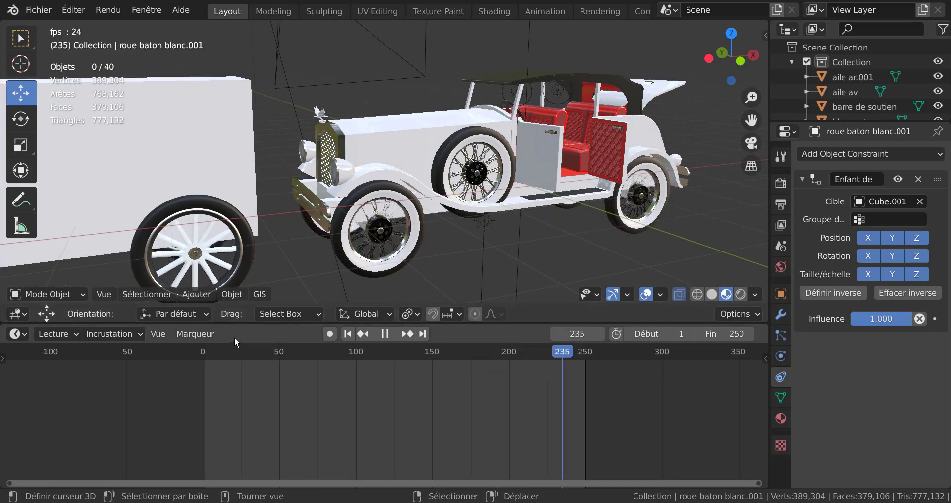
left_click(238, 296)
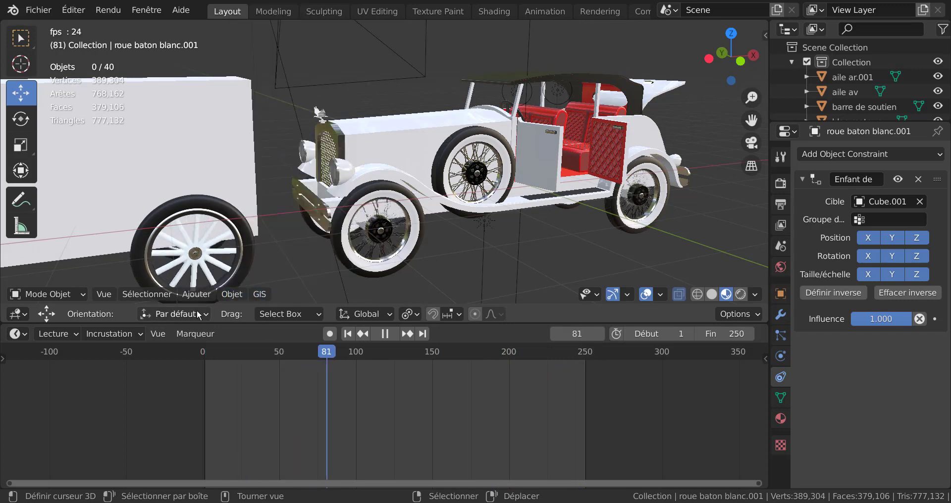
left_click(191, 295)
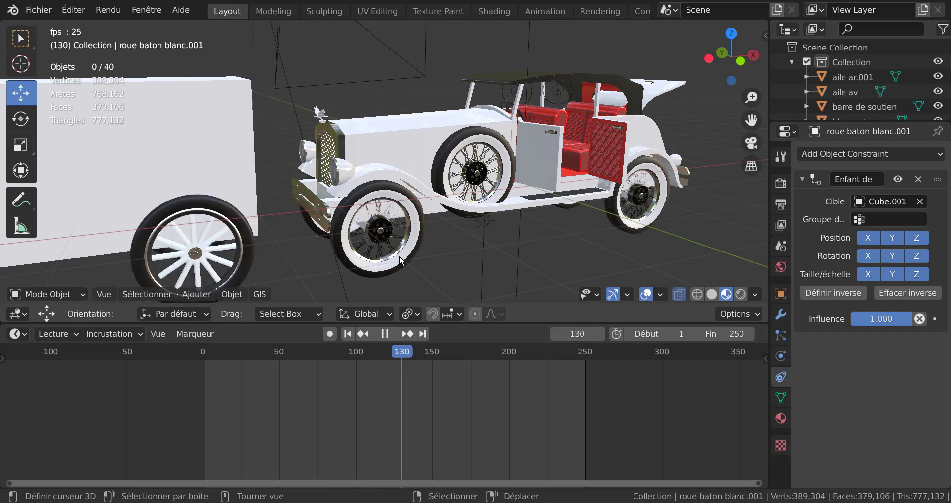
key("Escape")
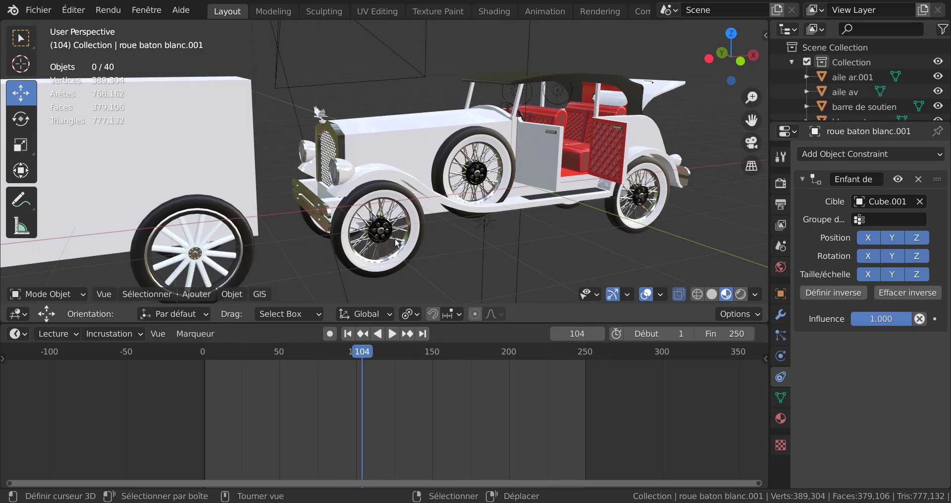
Select the car's front wheels train av and preview their rotation animation
left_click(780, 398)
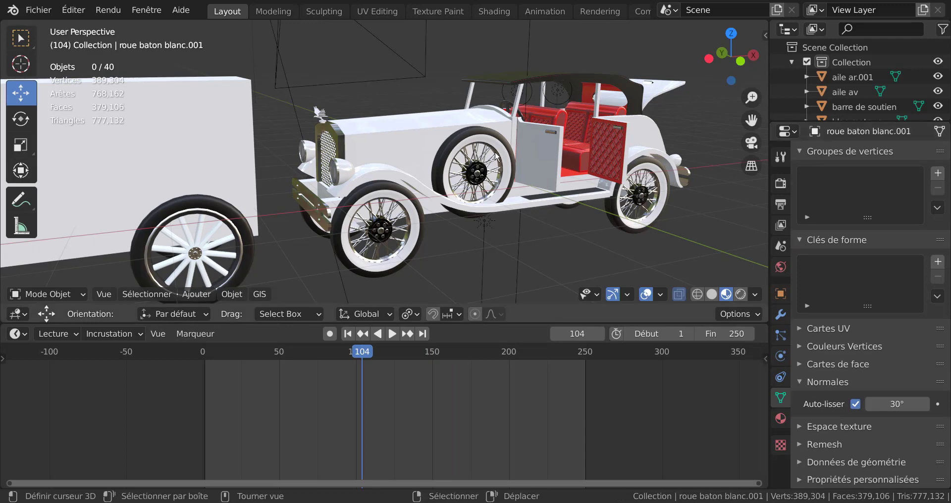
middle_click_drag(412, 201, 429, 196)
left_click(409, 195)
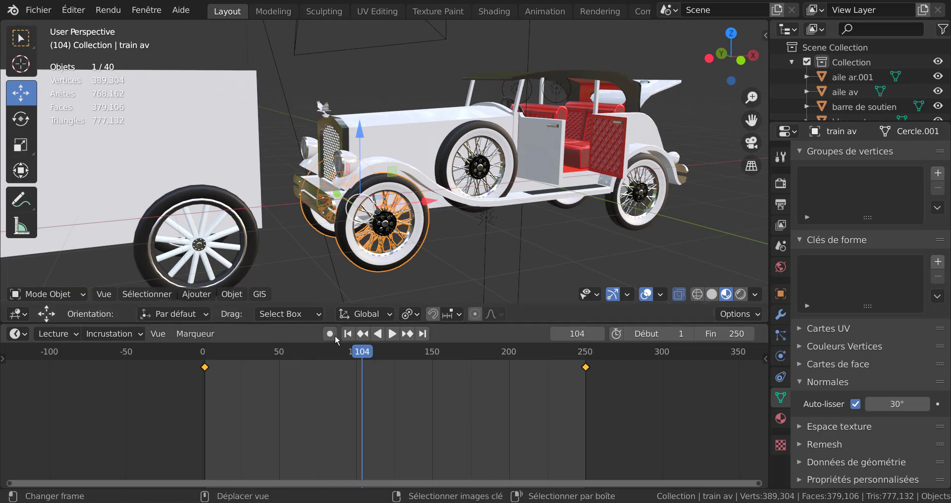
left_click(394, 334)
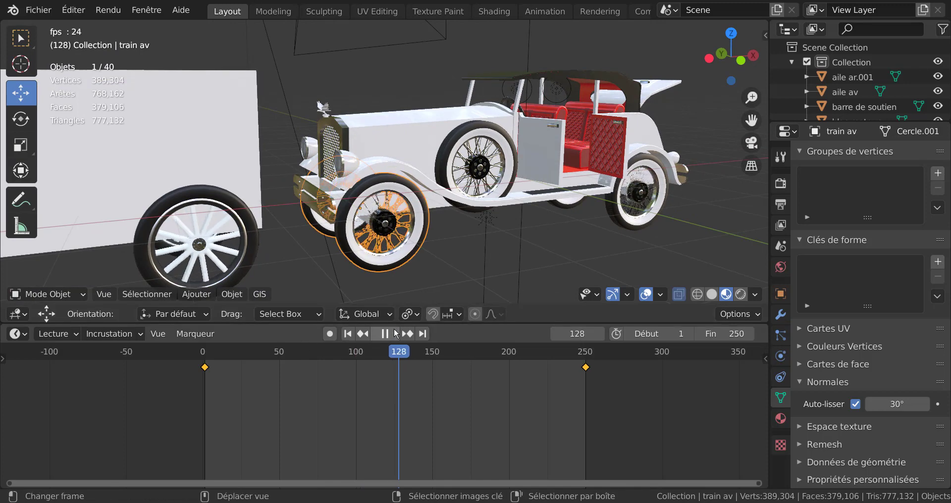
left_click(395, 334)
Add a Child Of constraint (Enfant de) to the car's front wheels train av with the engine block bloc moteur as its target
scroll(400, 226, "up", 4)
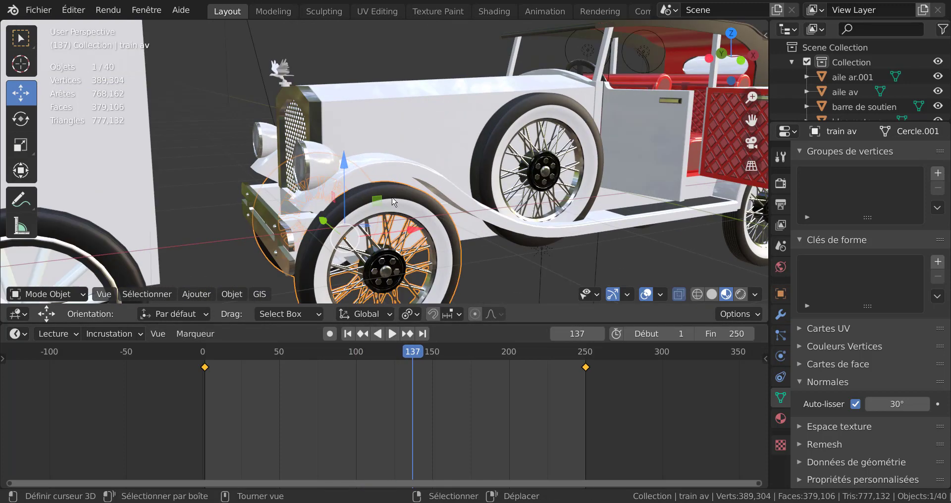
left_click(424, 136)
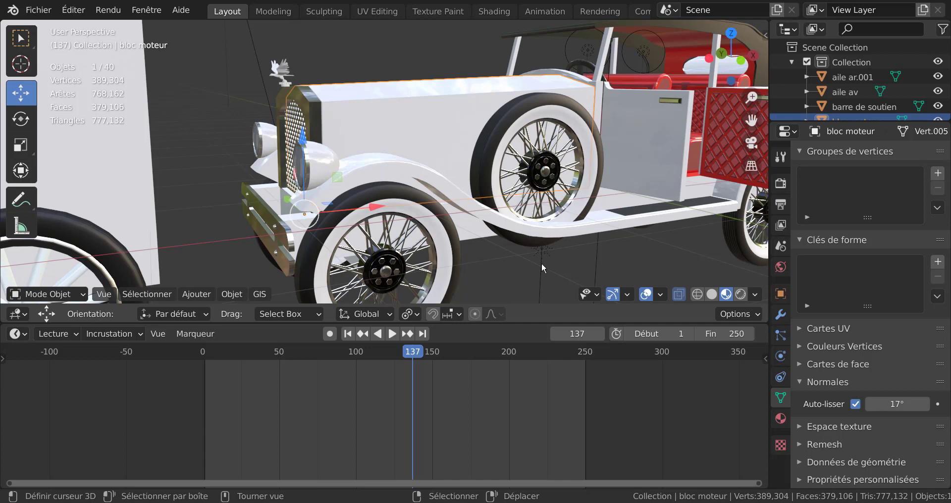
left_click(427, 244)
scroll(460, 242, "down", 3)
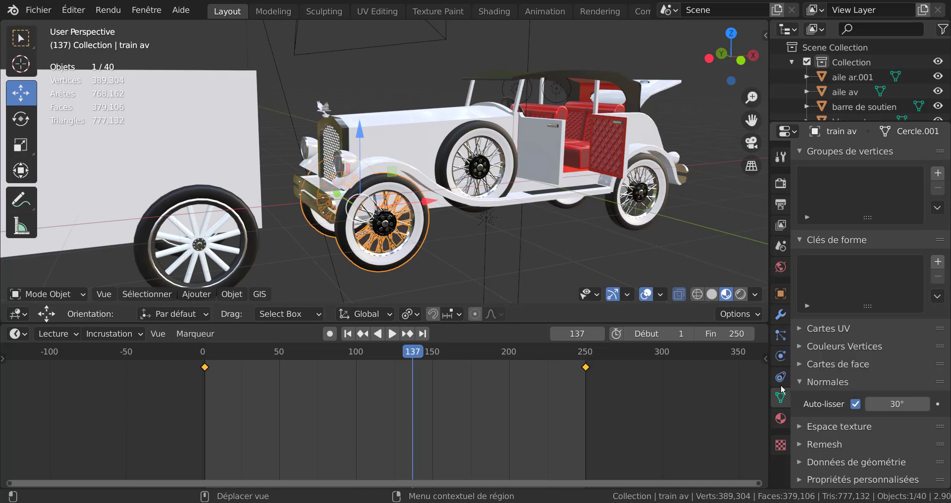
left_click(781, 377)
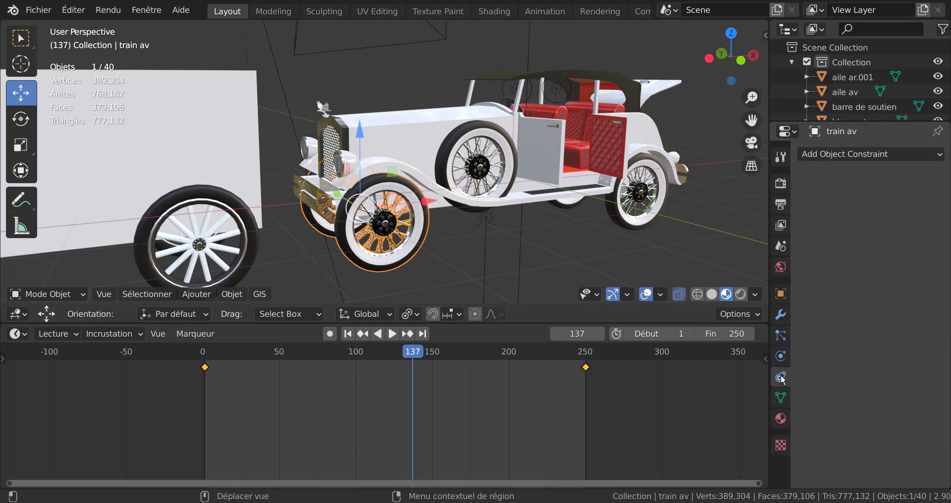
left_click(866, 153)
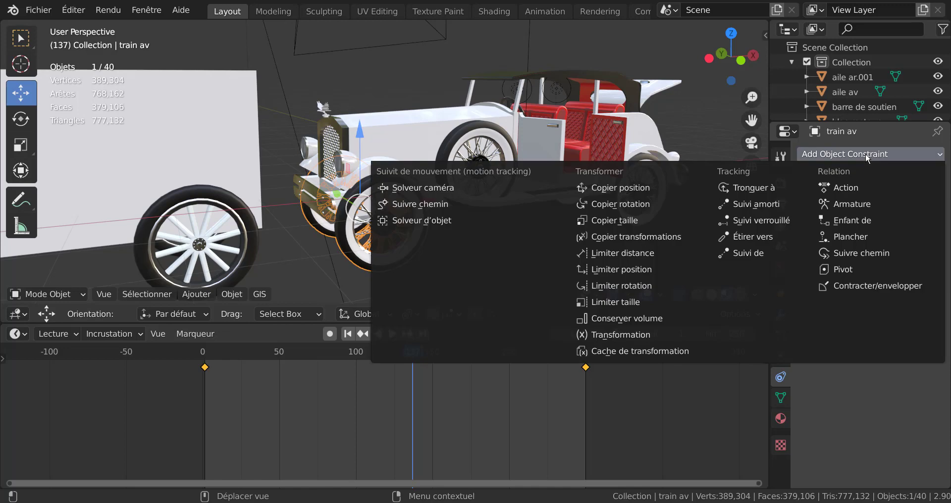
left_click(869, 223)
left_click(878, 201)
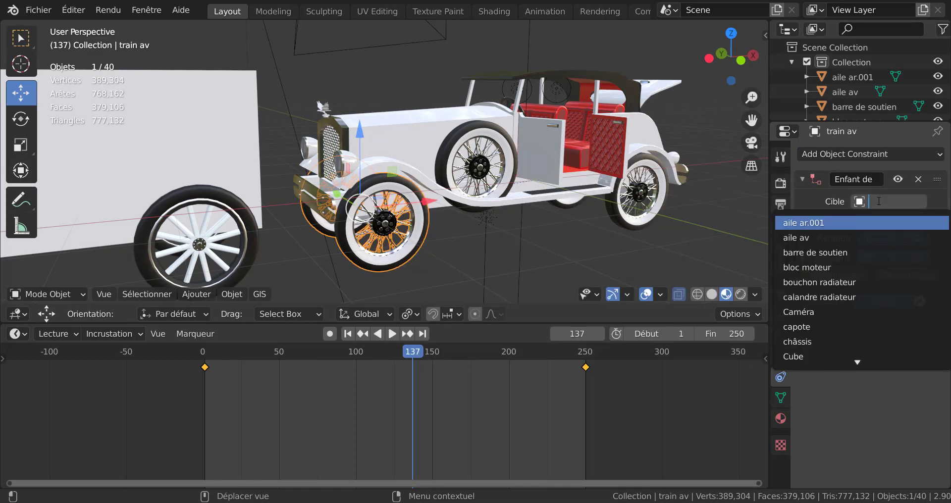
left_click(838, 268)
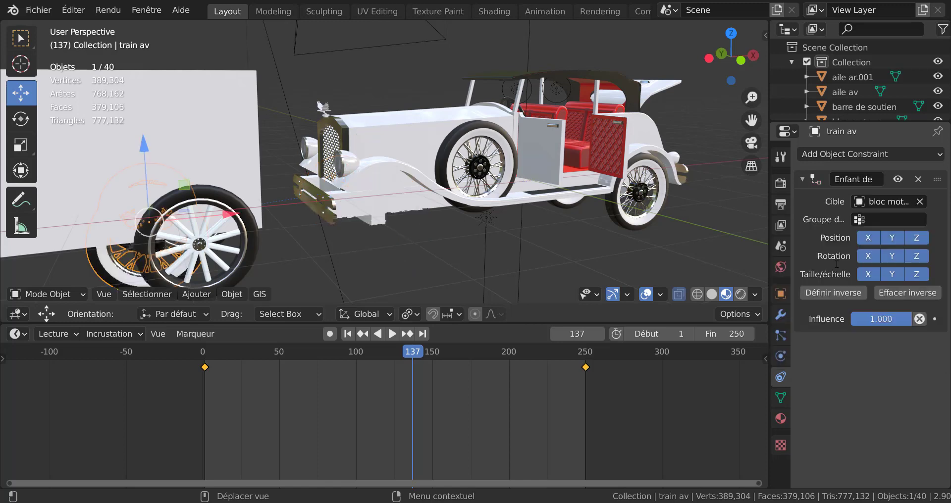
Set the inverse on the front wheels' Child Of constraint and test it by temporarily moving the engine block bloc moteur during playback
left_click(833, 294)
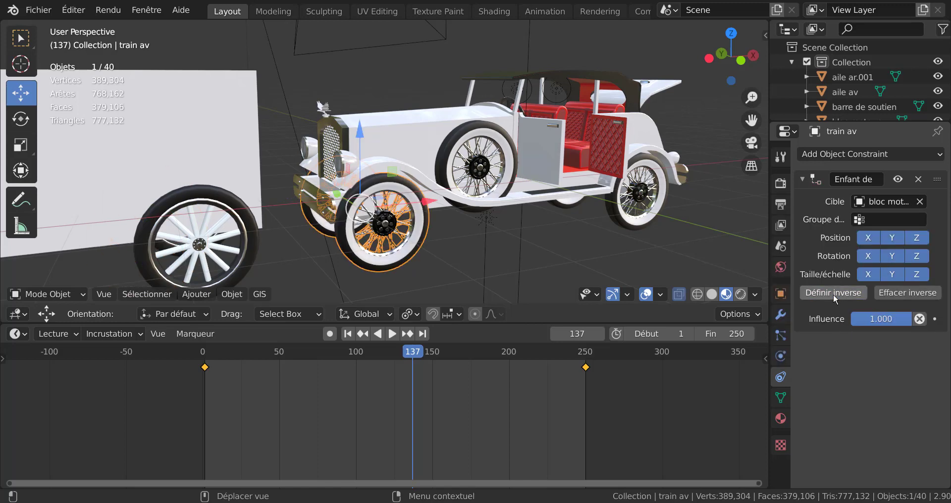
left_click(391, 335)
left_click(406, 145)
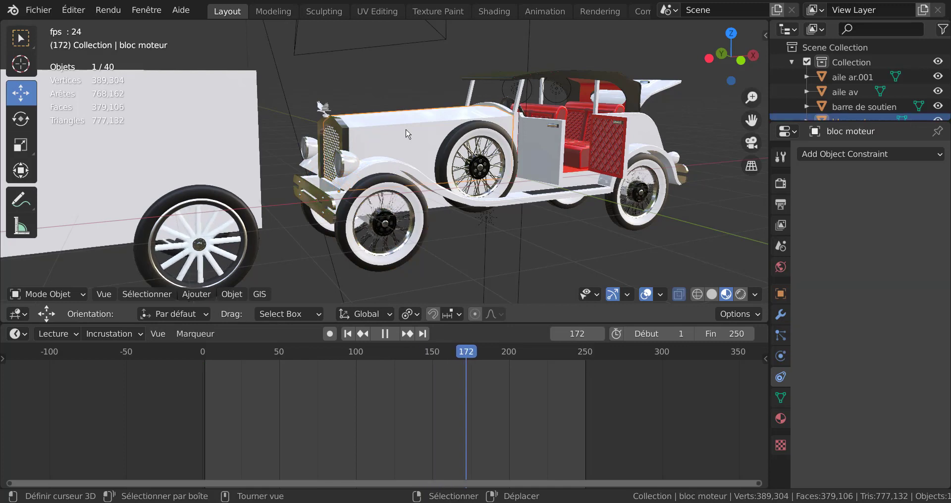
key("g")
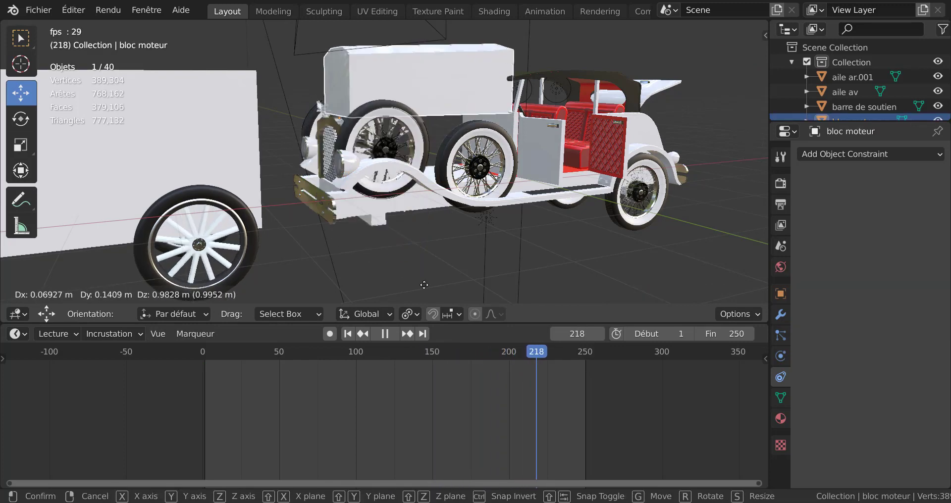
key("Escape")
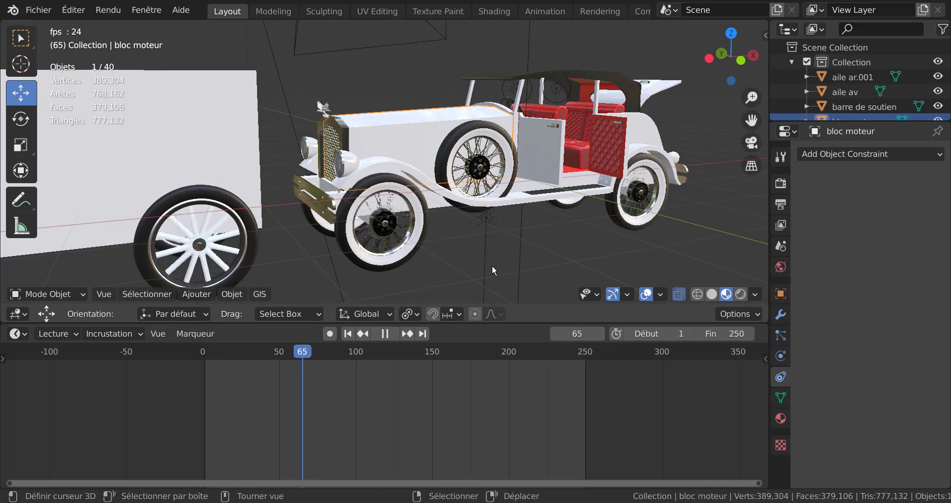
left_click(387, 333)
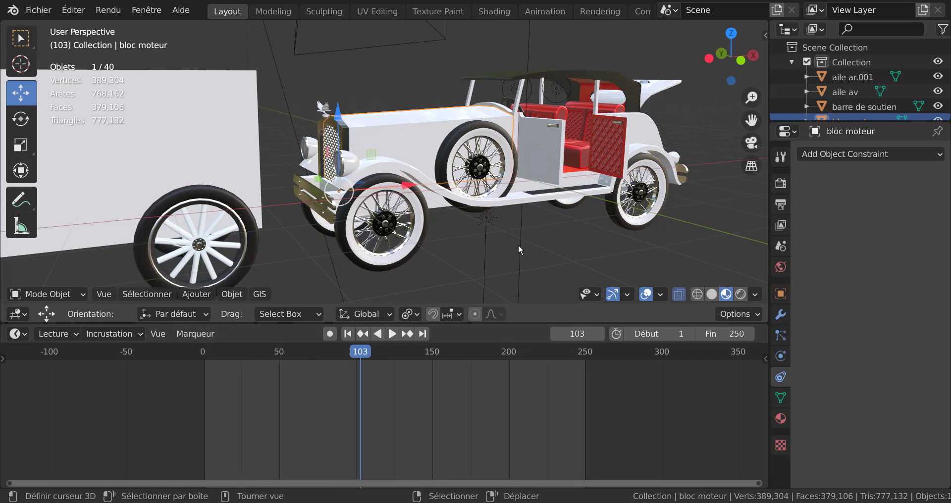
Examine the car's front wheels and engine block up close from several angles, ending with nothing selected
scroll(518, 245, "down", 2)
middle_click_drag(508, 238, 558, 219)
scroll(549, 238, "down", 1)
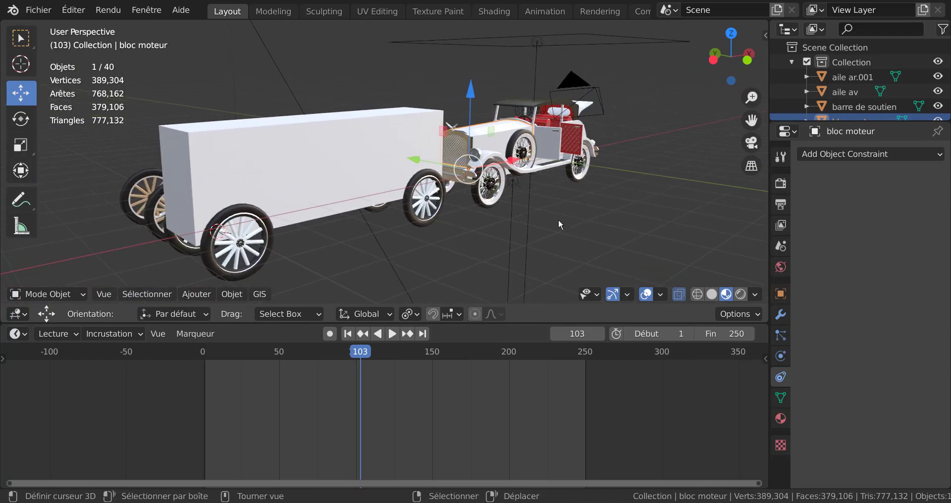
scroll(591, 186, "up", 4)
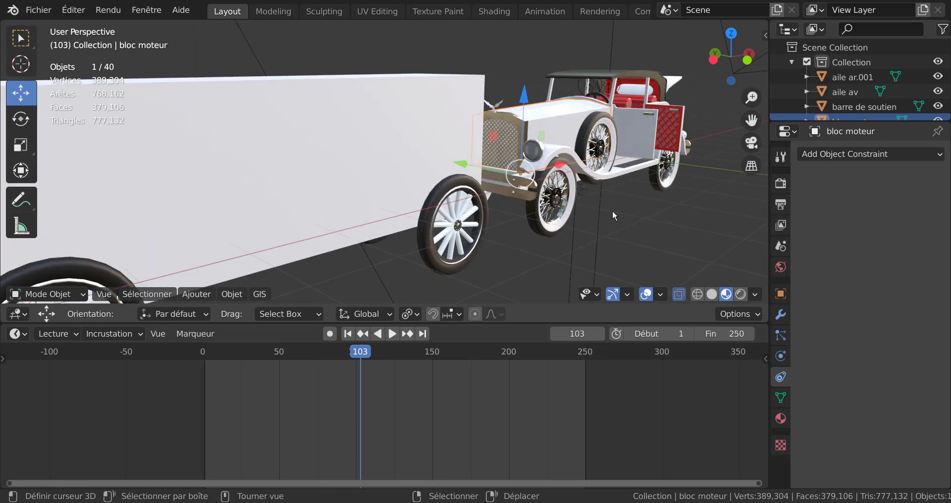
middle_click_drag(615, 213, 545, 212)
scroll(546, 231, "up", 5)
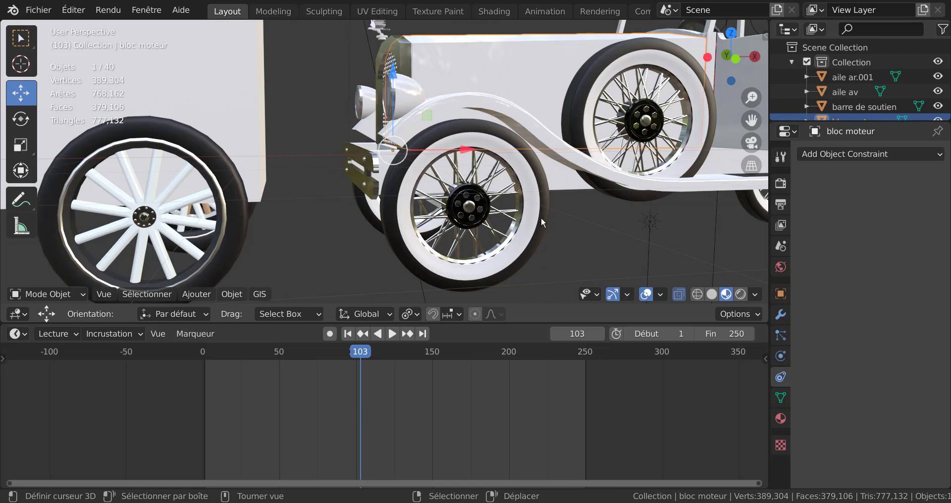
middle_click_drag(552, 240, 570, 258)
scroll(583, 248, "up", 3)
scroll(534, 236, "down", 3)
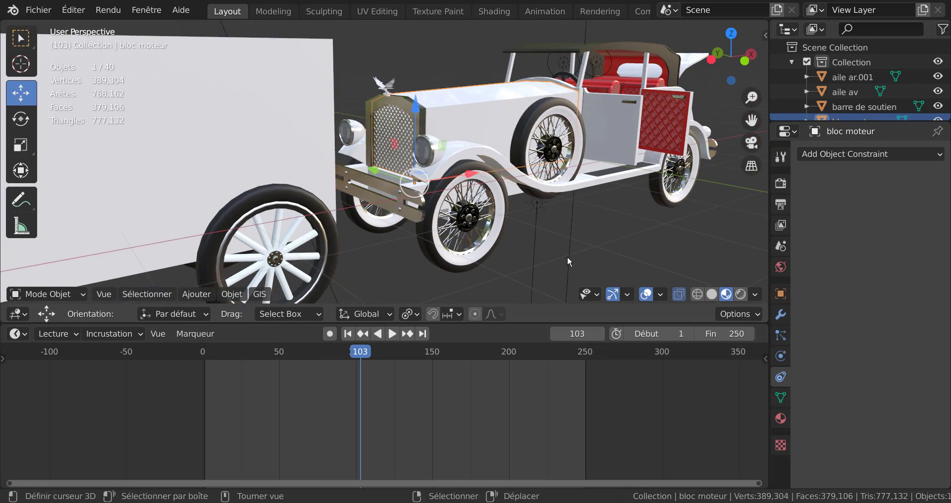
scroll(554, 236, "up", 2)
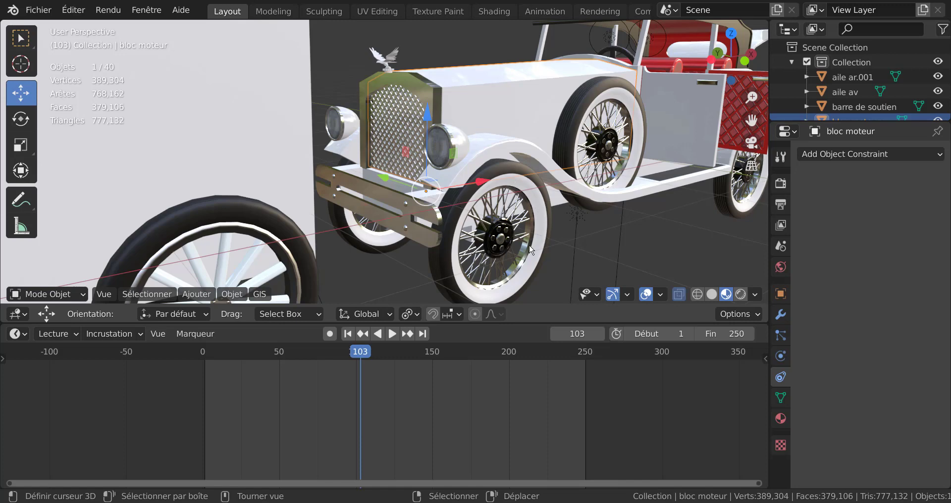
left_click(644, 238)
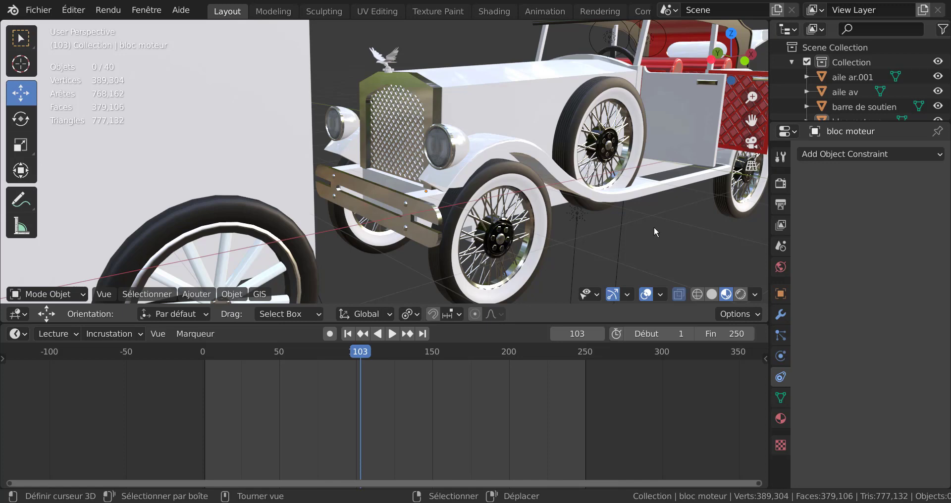
Select the car's chassis châssis beneath the open doors and isolate it in local view
scroll(655, 227, "down", 2)
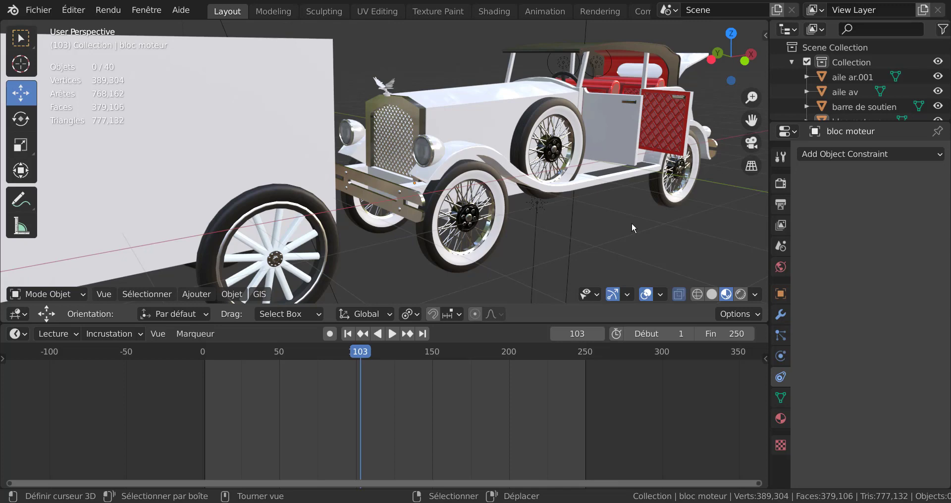
scroll(632, 222, "down", 2)
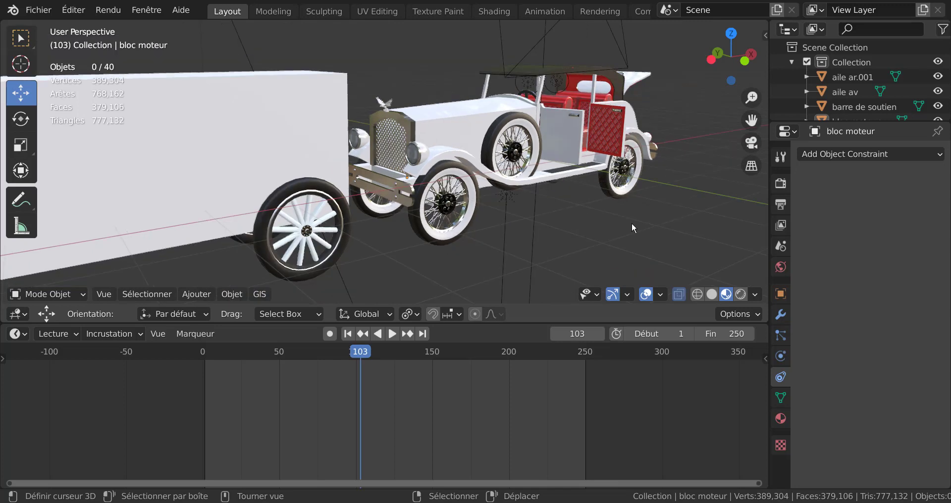
middle_click_drag(632, 222, 458, 210)
scroll(457, 211, "up", 5)
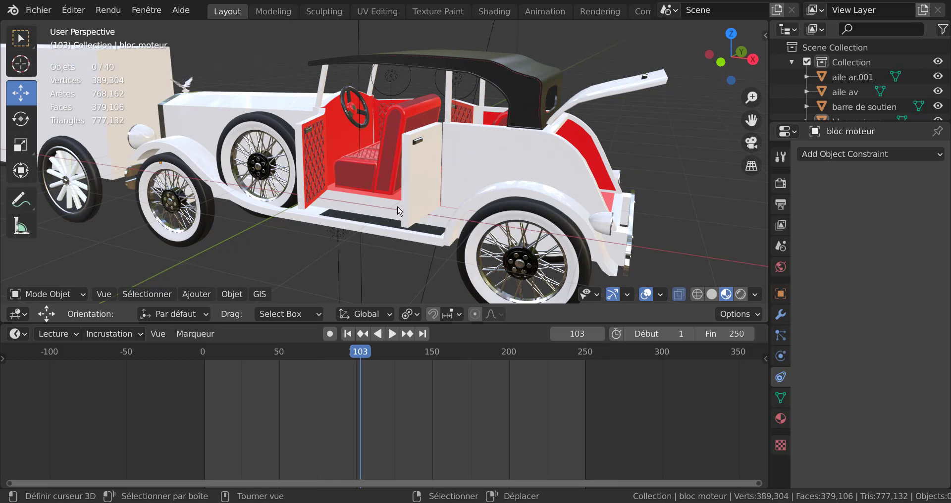
left_click(383, 214)
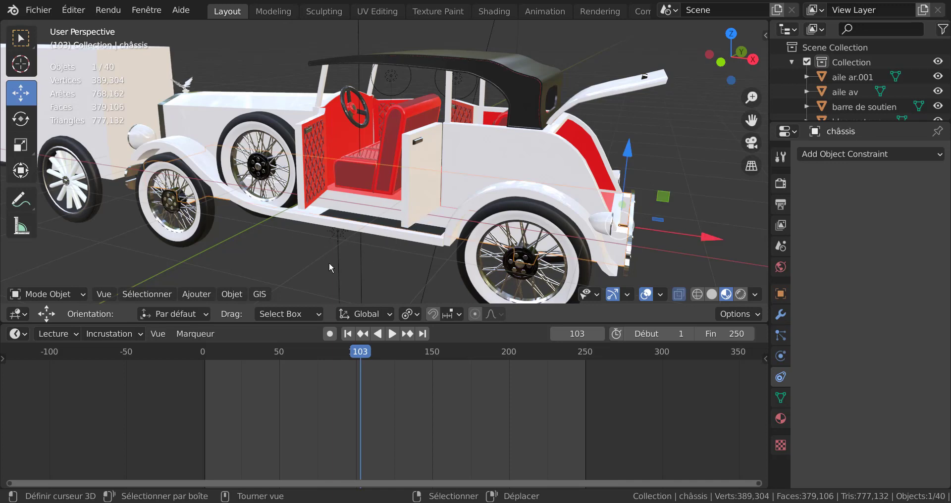
key("KP_Divide")
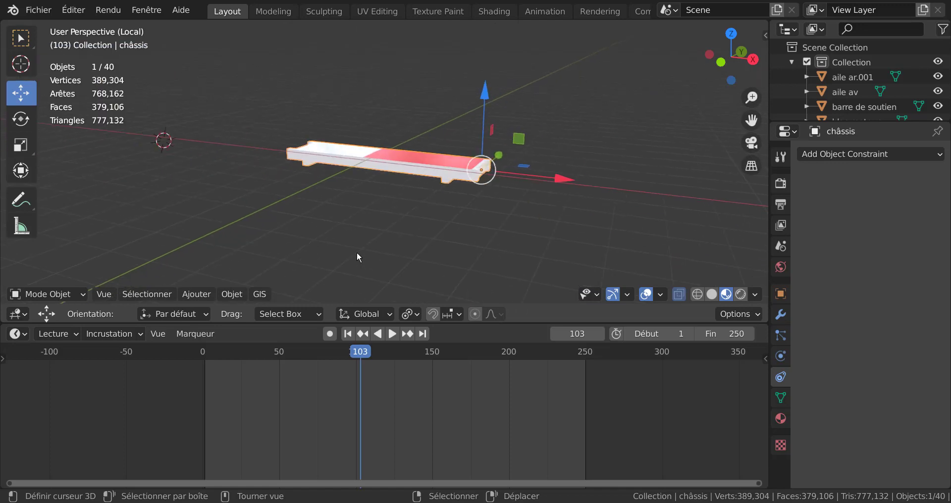
middle_click_drag(392, 196, 514, 221)
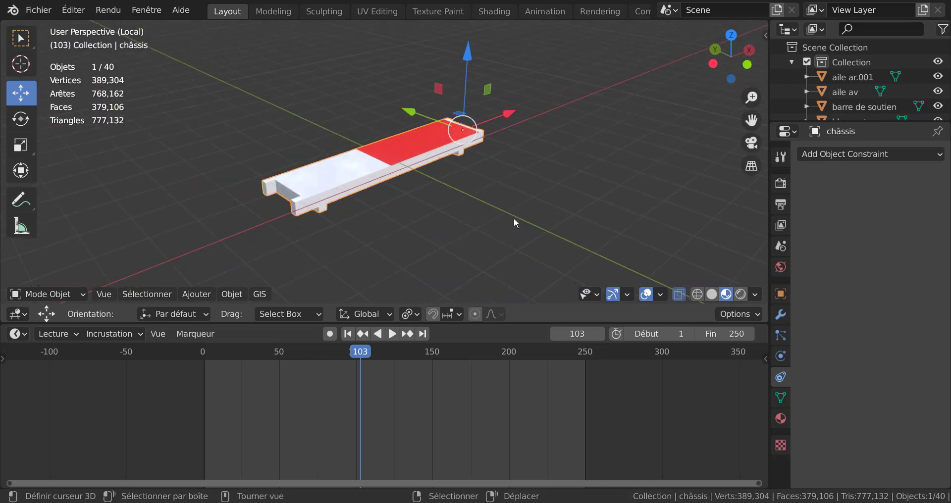
scroll(515, 221, "up", 5)
scroll(474, 227, "down", 2)
Apply Solidify Faces to the entire châssis mesh and return from local view to the full car
key("Tab")
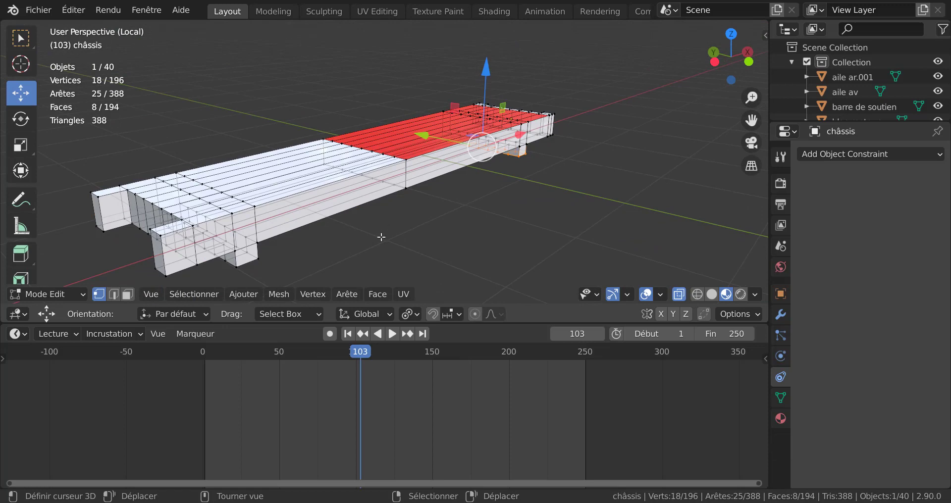
key("a")
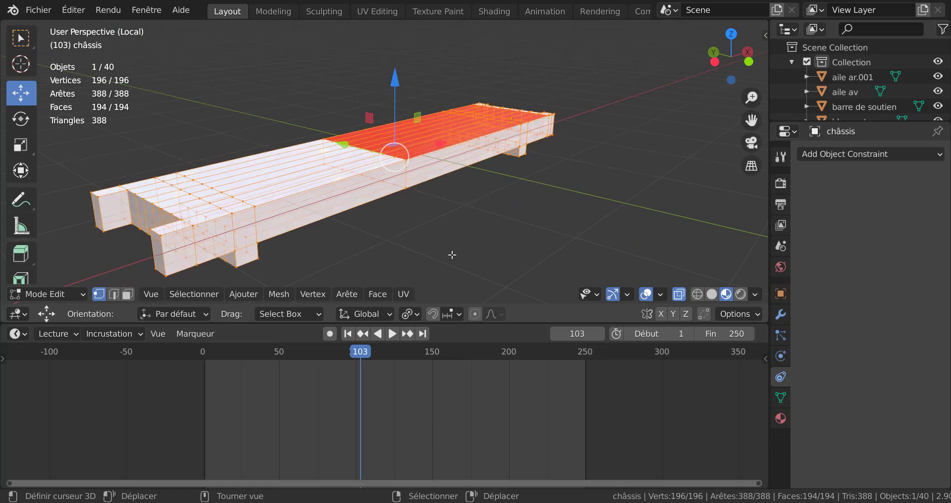
key("q")
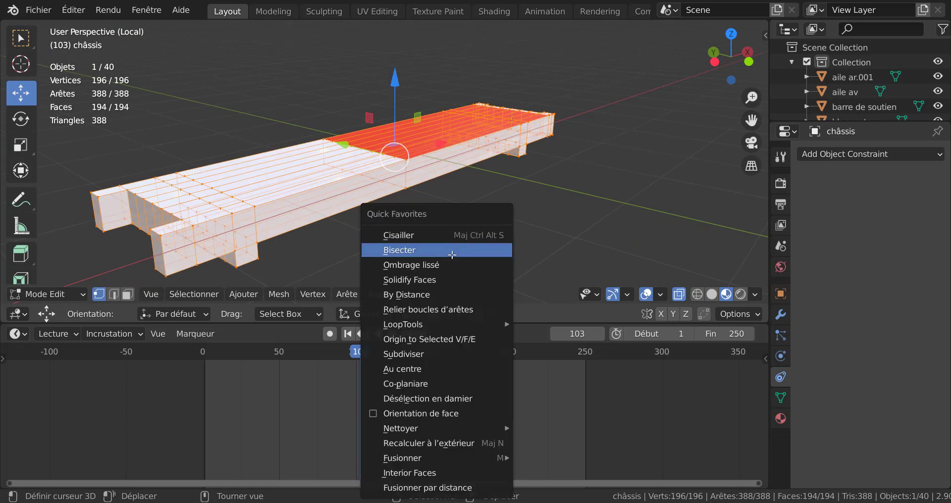
left_click(422, 280)
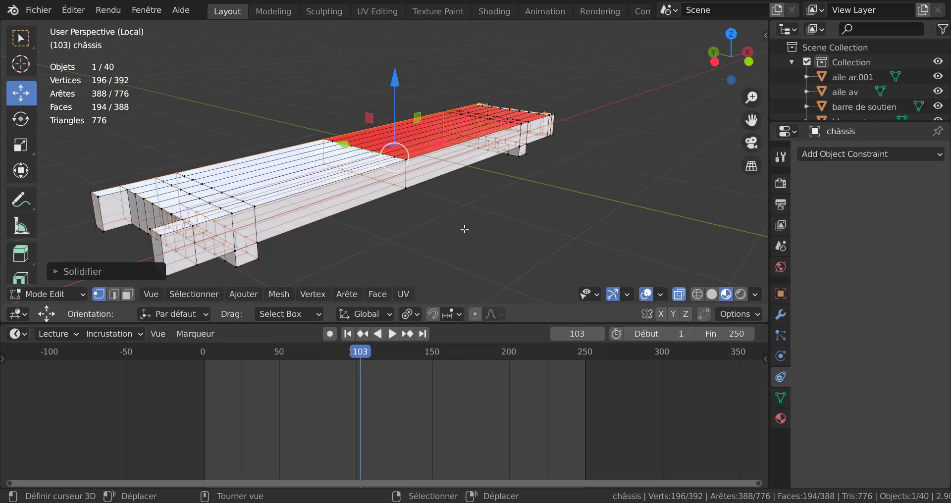
scroll(456, 242, "up", 2)
scroll(446, 238, "up", 3)
scroll(407, 219, "down", 2)
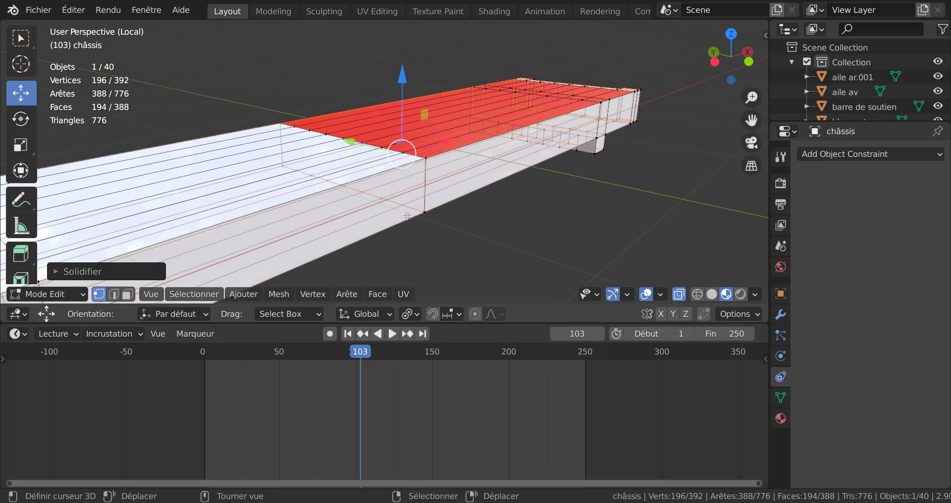
scroll(431, 223, "down", 2)
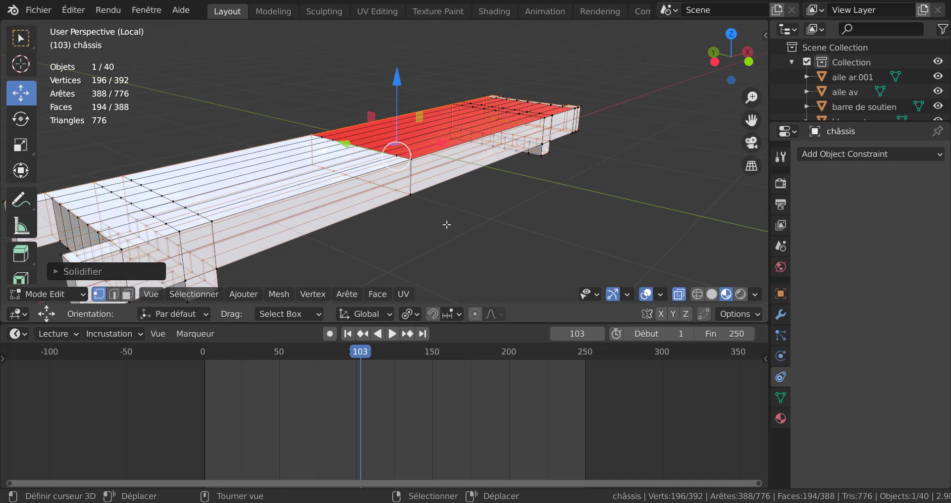
key("Tab")
scroll(468, 227, "down", 3)
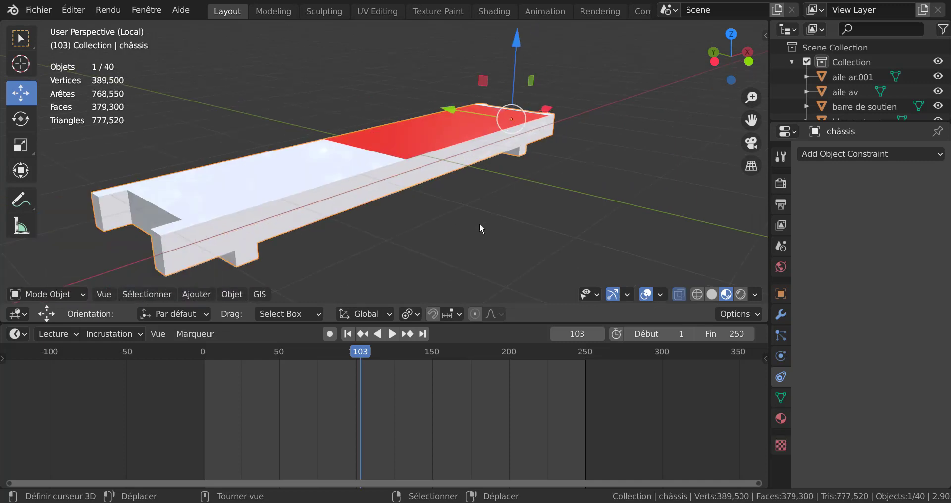
middle_click_drag(450, 242, 495, 228, "shift")
key("KP_Divide")
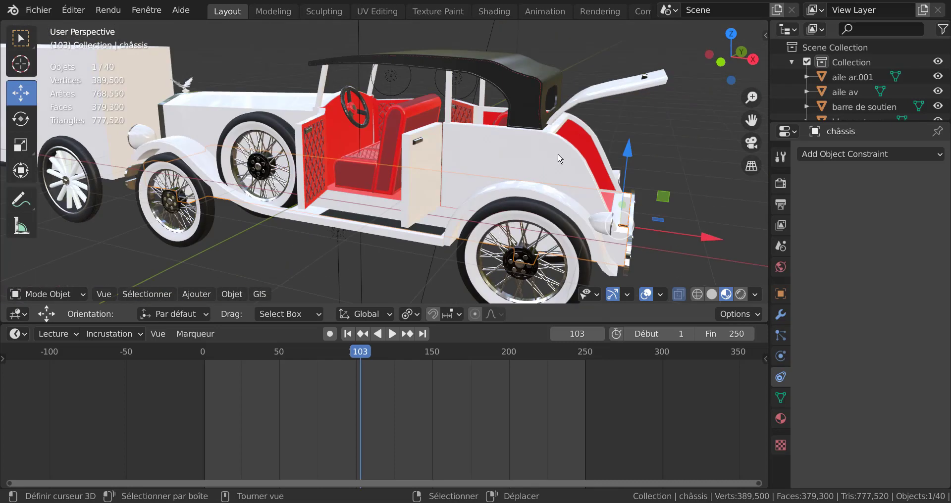
Deselect the chassis and shrink the timeline to give the 3D viewport with the cart and the car more height
scroll(449, 133, "up", 2)
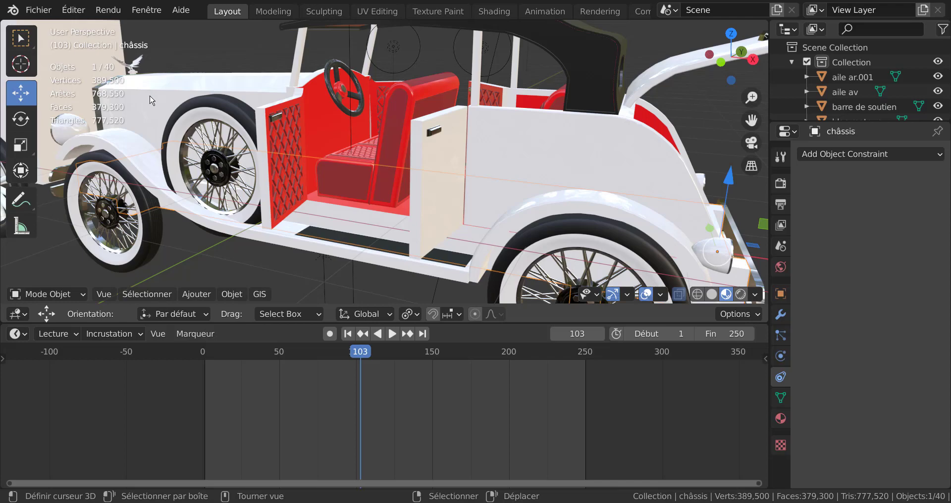
scroll(151, 143, "down", 4)
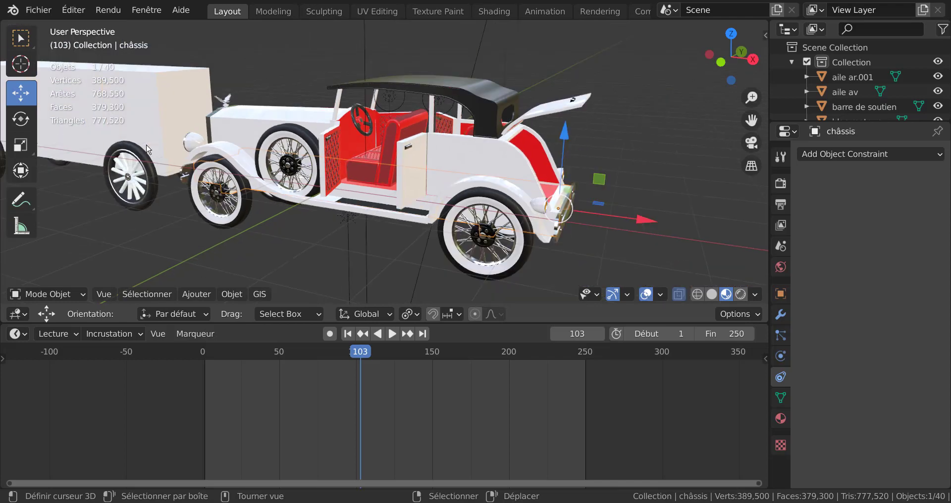
middle_click_drag(241, 206, 370, 226)
scroll(370, 227, "up", 3)
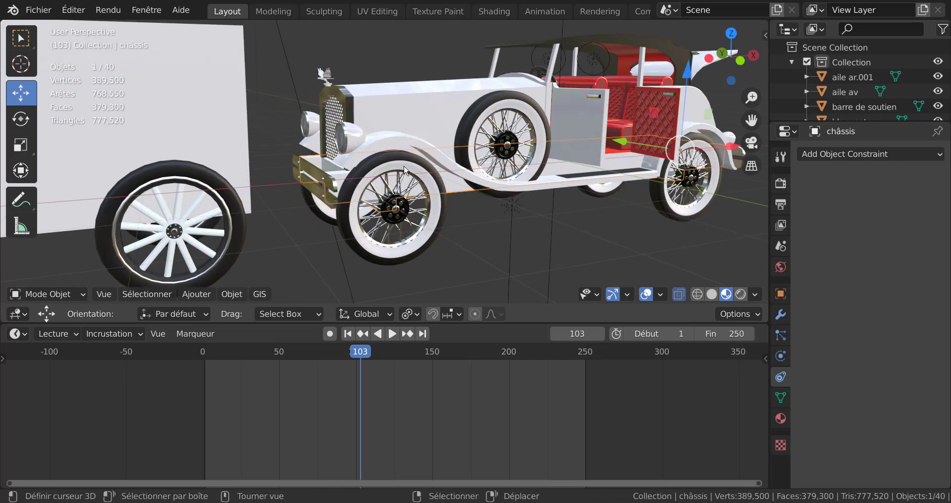
scroll(421, 176, "down", 4)
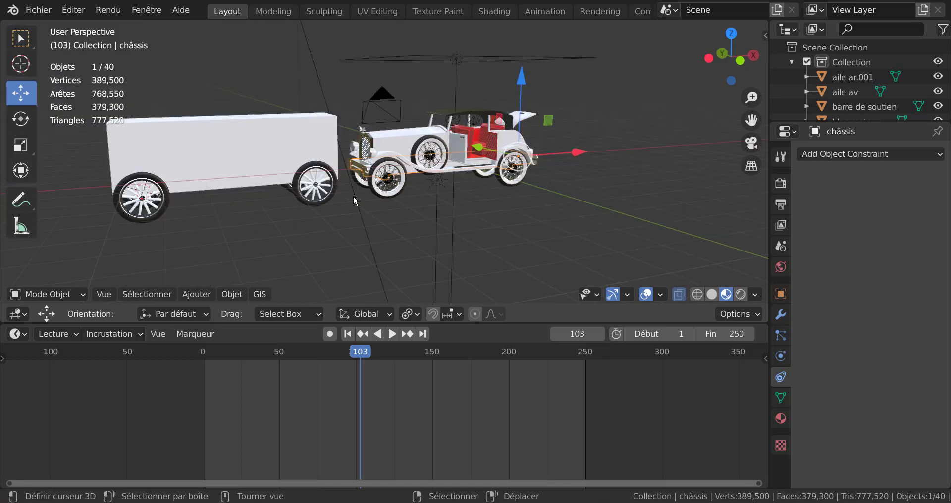
middle_click_drag(400, 204, 437, 204)
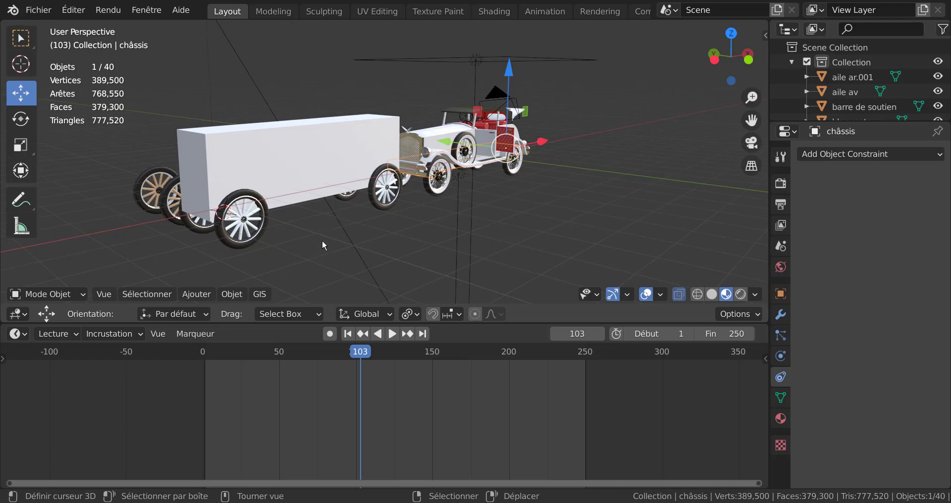
scroll(322, 244, "up", 2)
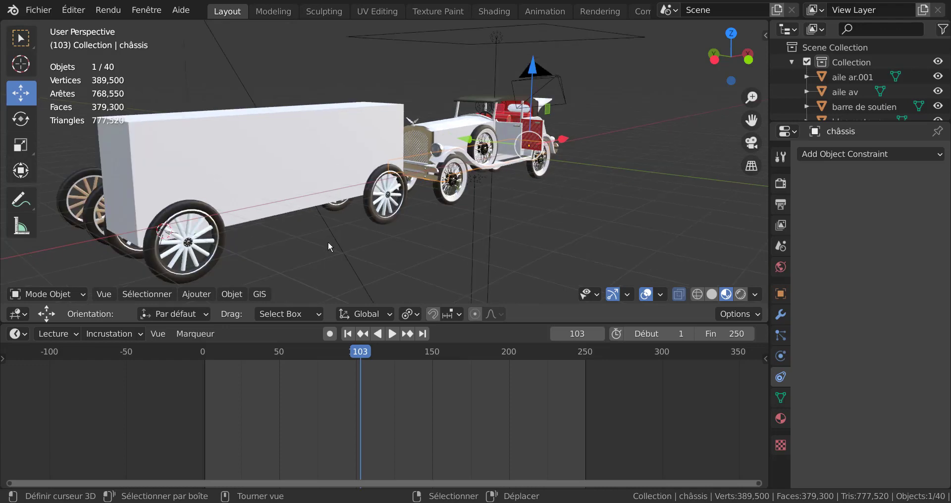
middle_click_drag(347, 242, 415, 231, "shift")
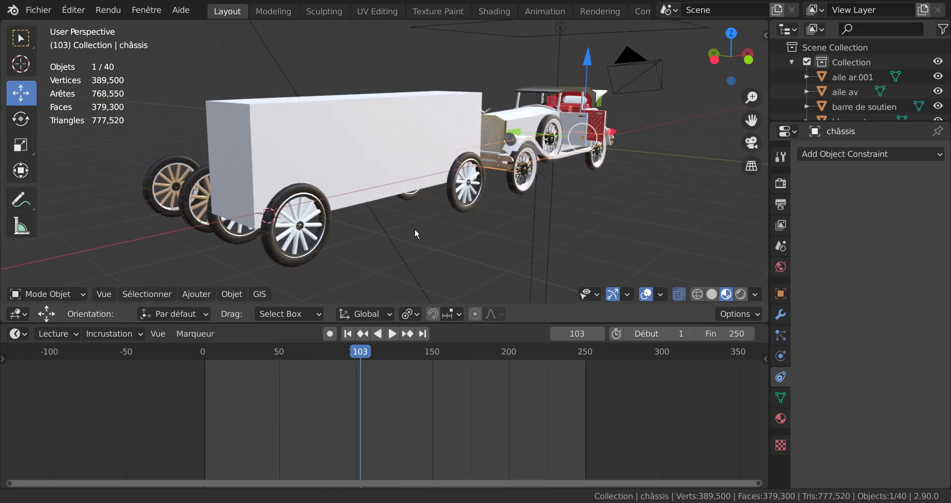
left_click(483, 239)
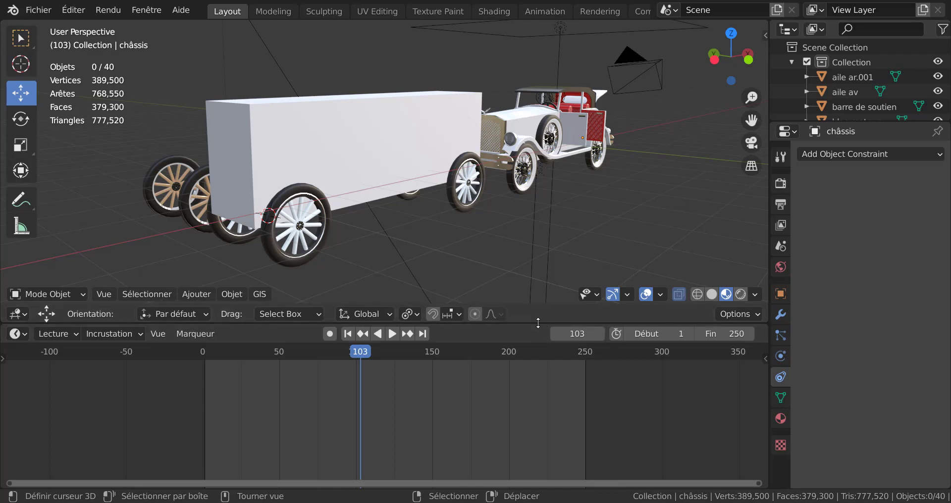
left_click_drag(539, 323, 532, 399)
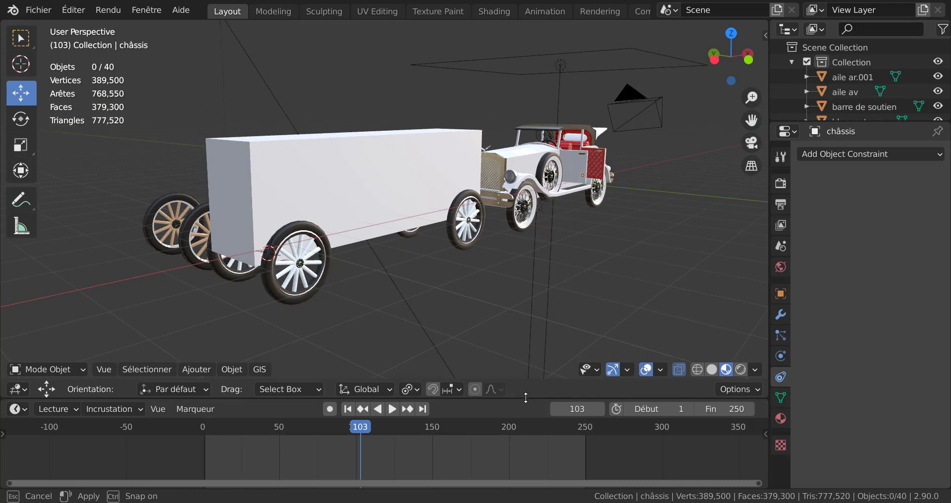